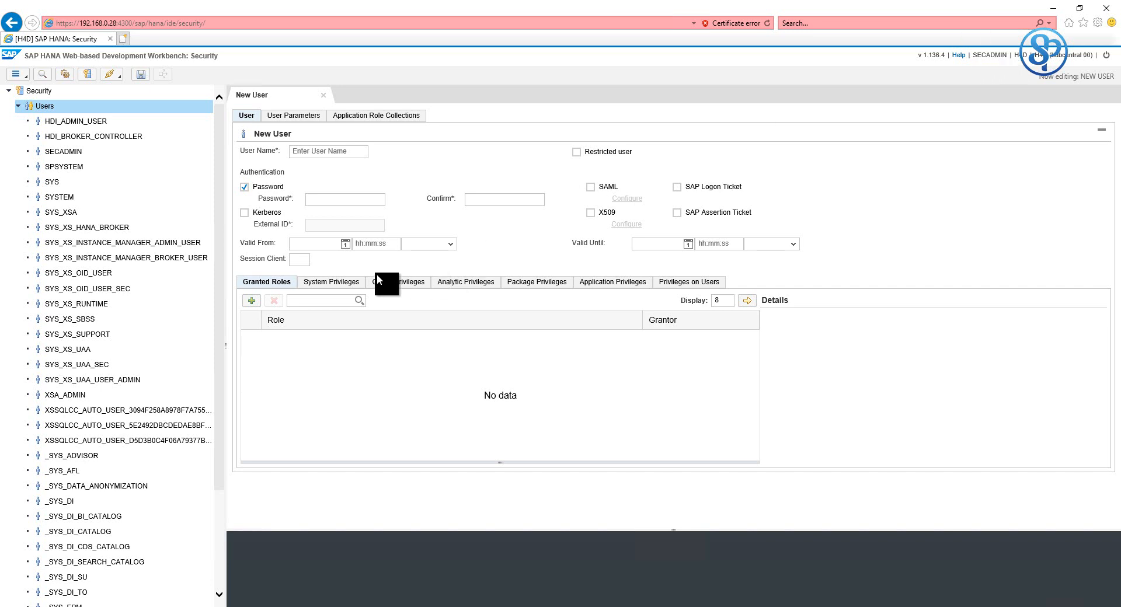
- Enter TESTUSER as the new user's name, fixing the typo
click(333, 152)
text(TESTUER)
key(BackSpace)
key(BackSpace)
key(BackSpace)
text(SER)
click(310, 152)
text(U)
- Enter the password and its confirmation, then bring up the System Privileges tab
click(332, 200)
text(Welcome1)
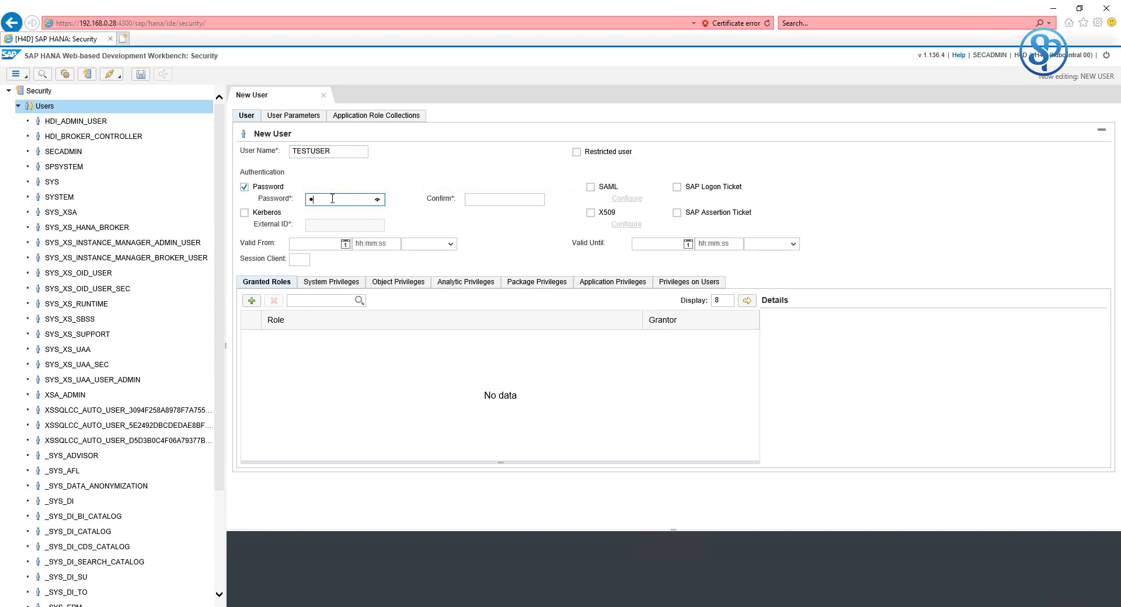
text(••)
key(Tab)
text(••••••••••)
click(335, 284)
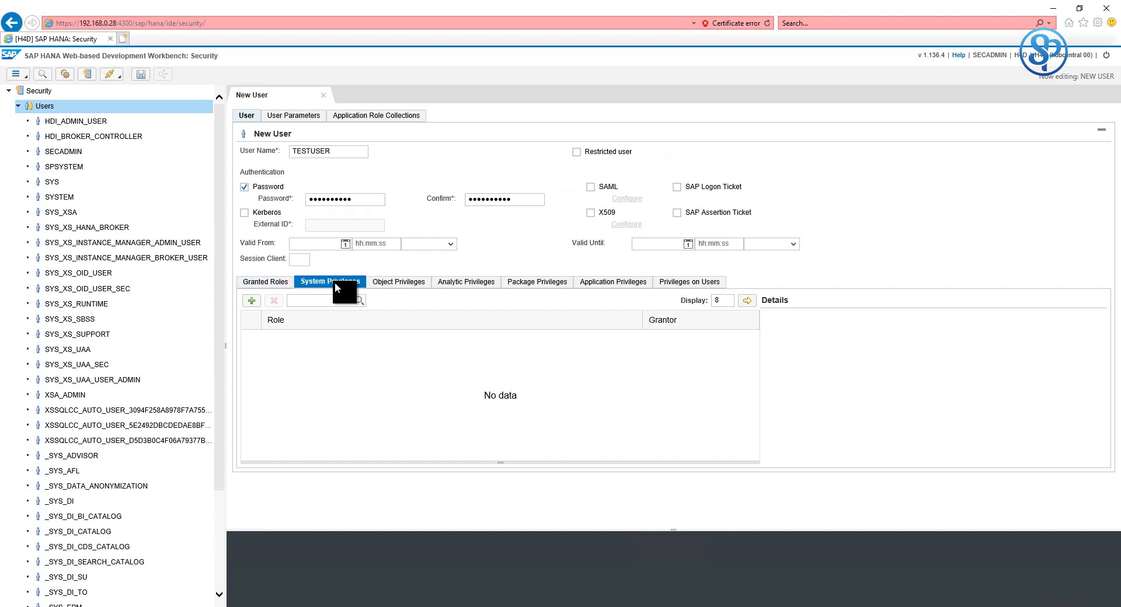
- Add CATALOG READ as a system privilege for TESTUSER
click(252, 301)
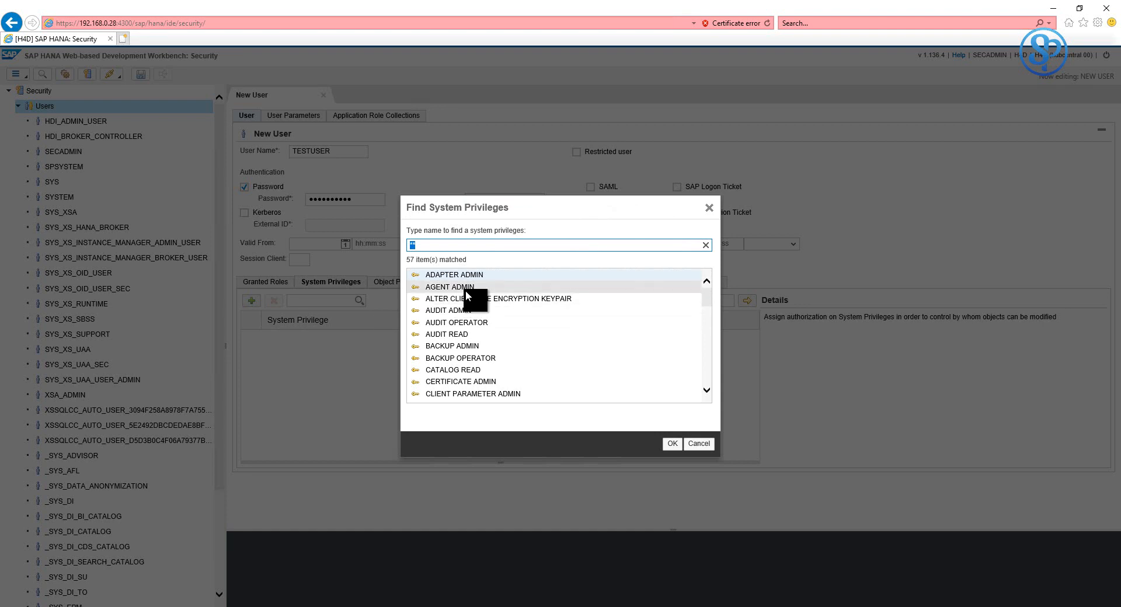
click(461, 370)
click(671, 444)
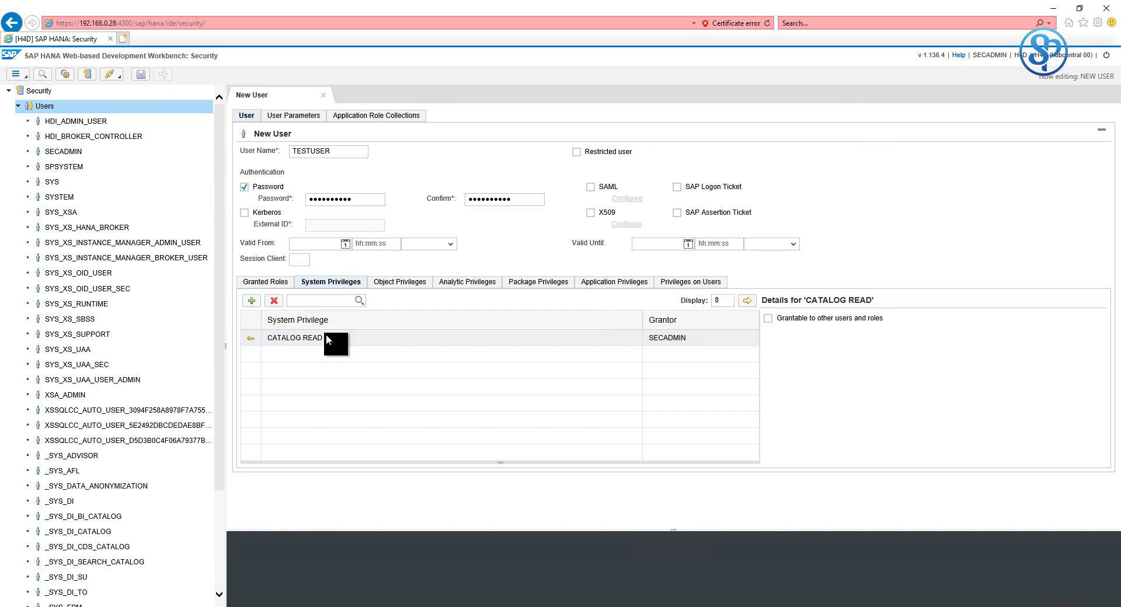
- After the password mismatch error on save, re-enter both password fields and clear the console
click(141, 79)
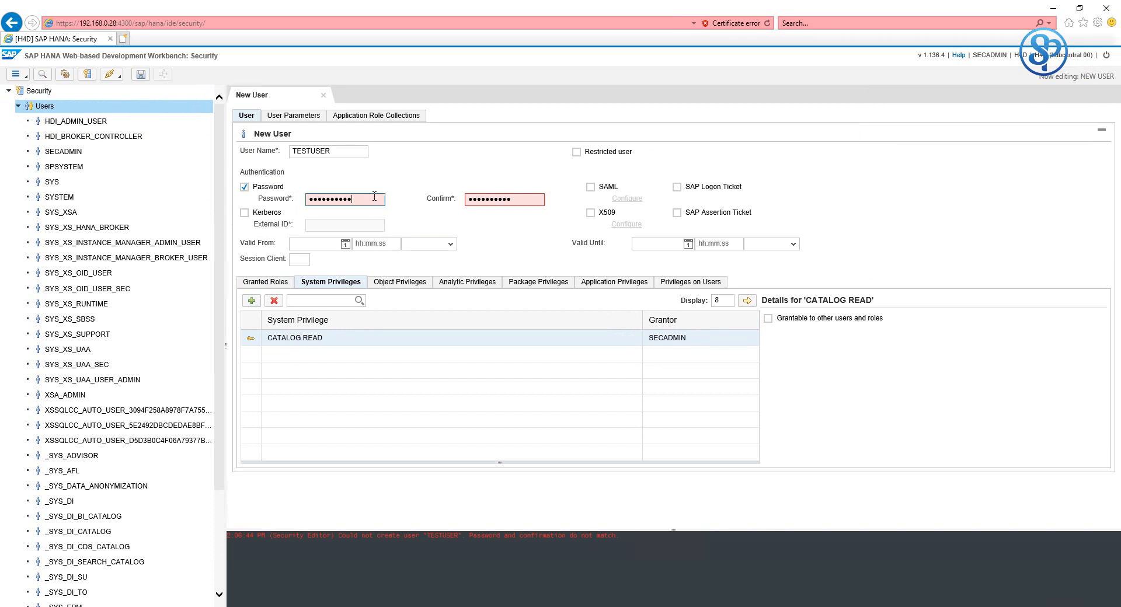
mouse_move(374, 197)
key(BackSpace)
key(BackSpace)
key(BackSpace)
key(BackSpace)
key(BackSpace)
key(BackSpace)
key(BackSpace)
key(BackSpace)
key(BackSpace)
key(BackSpace)
text(•••••••••)
key(Tab)
key(BackSpace)
text(•••••••••)
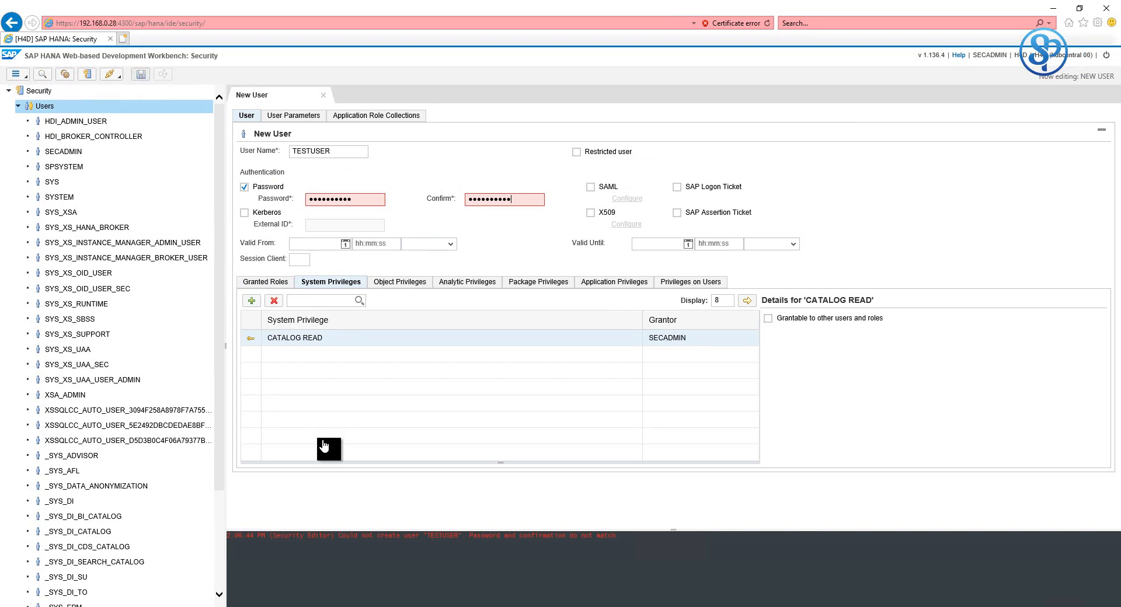
right_click(399, 544)
click(415, 548)
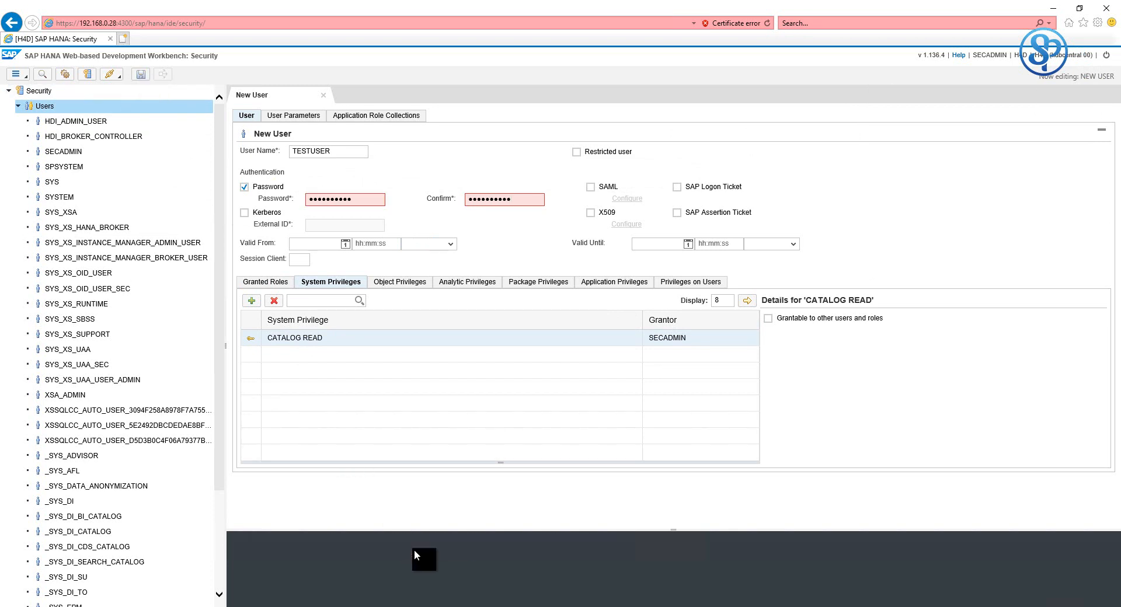
- Save TESTUSER and read the insufficient-privilege error about CATALOG READ
click(141, 78)
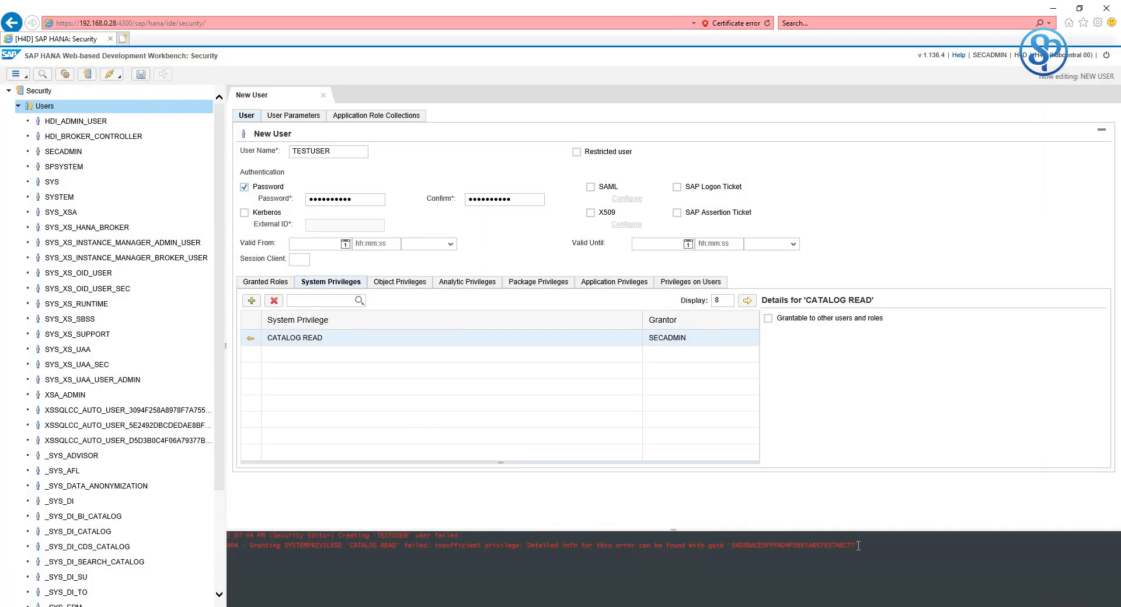
drag(859, 546, 261, 552)
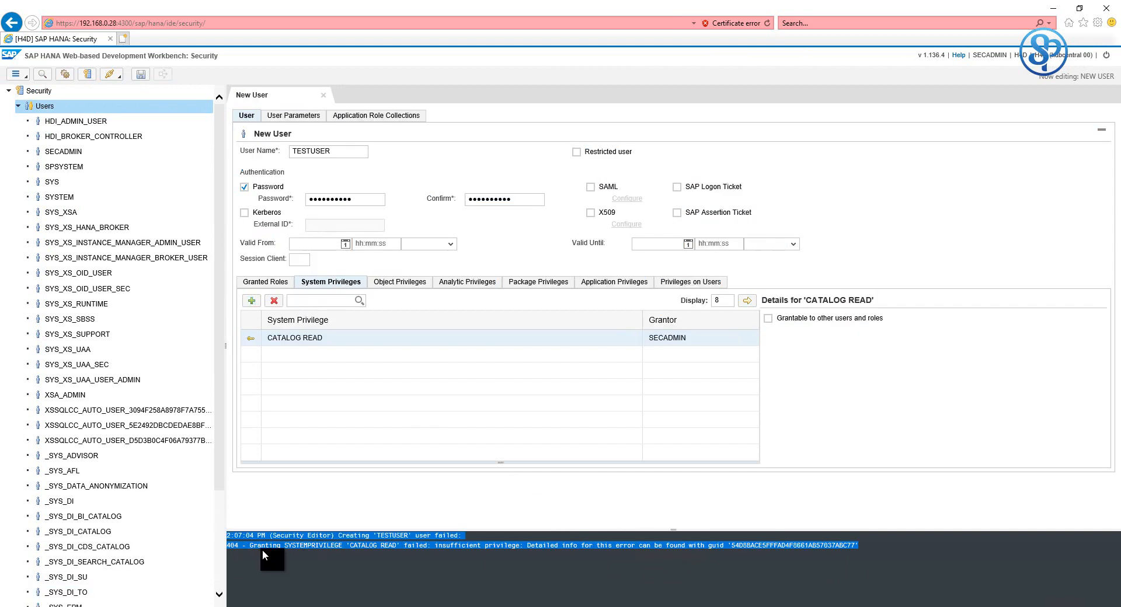
click(261, 549)
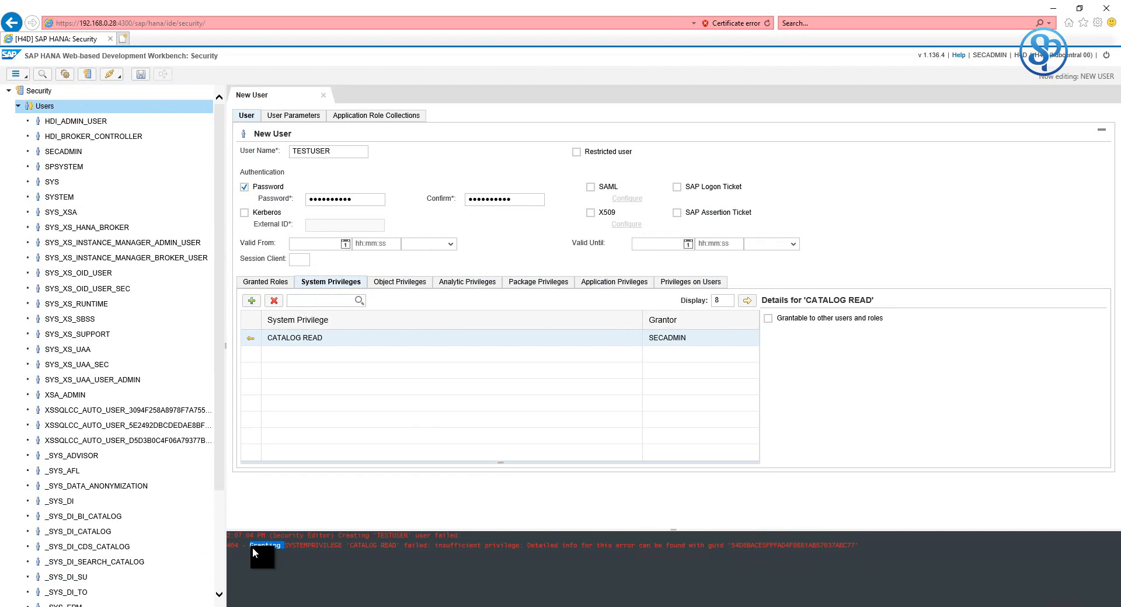
triple_click(253, 548)
click(254, 548)
triple_click(254, 545)
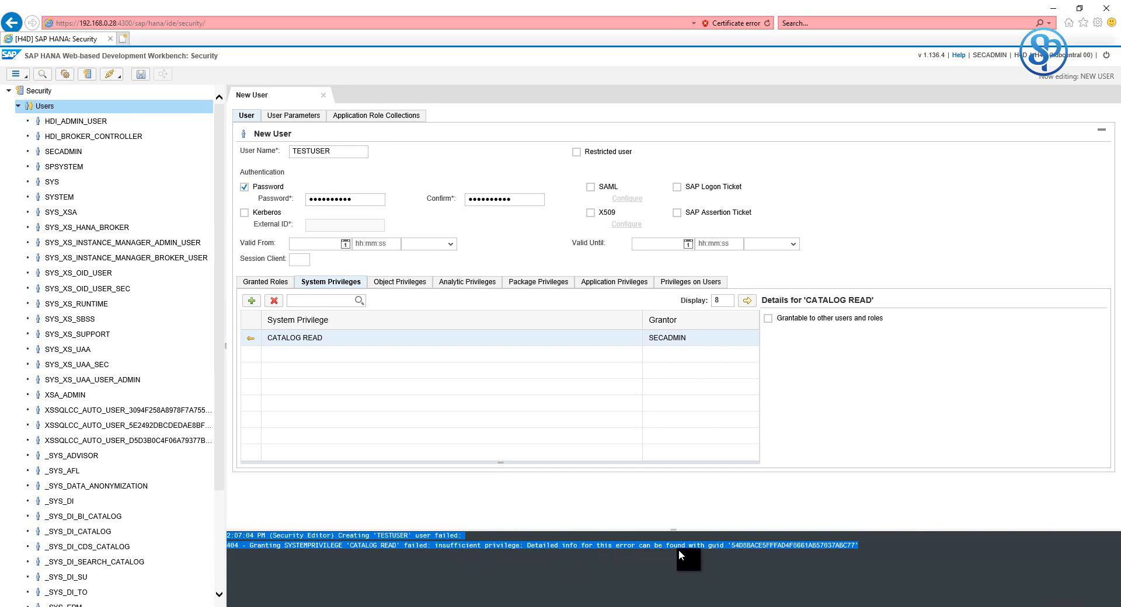
click(749, 548)
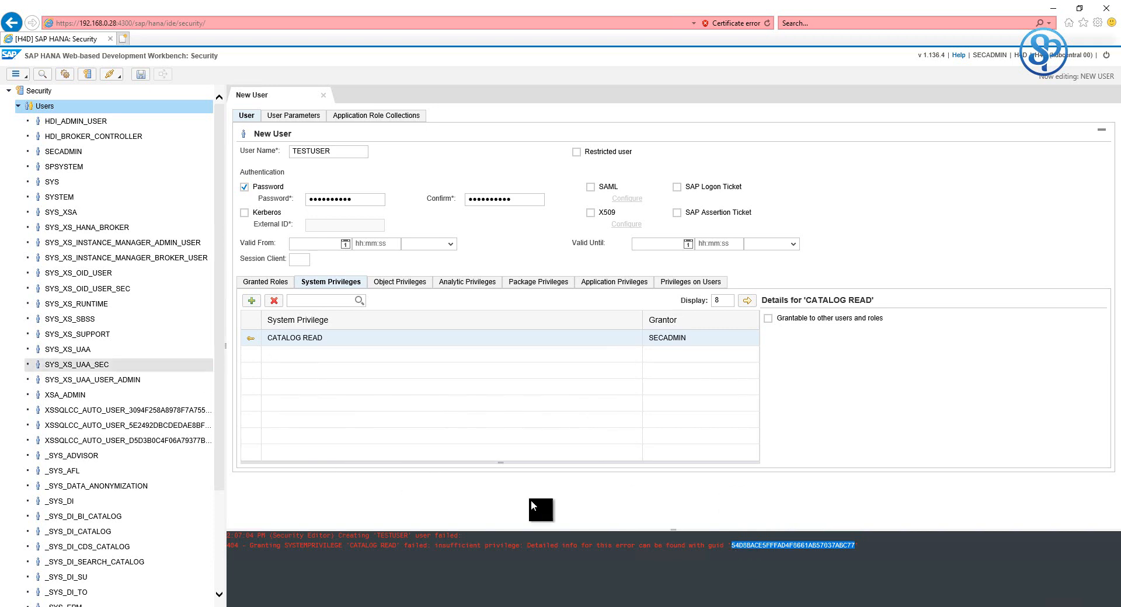
- Select the GUID at the end of the error message and switch to HANA Studio
click(753, 542)
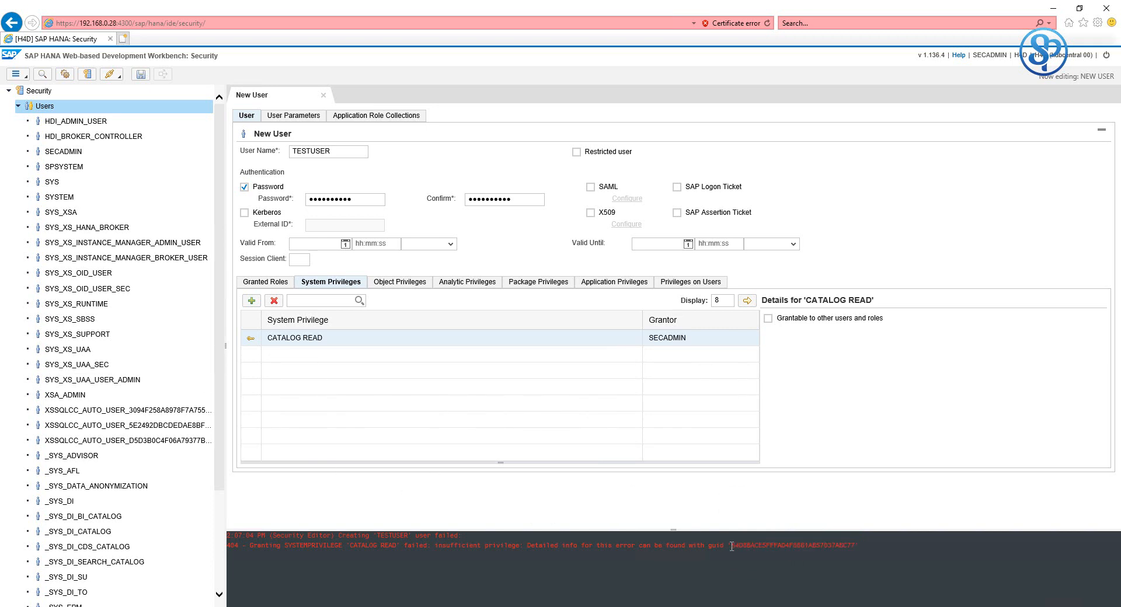
drag(785, 547, 789, 546)
drag(857, 549, 856, 551)
key(ctrl+c)
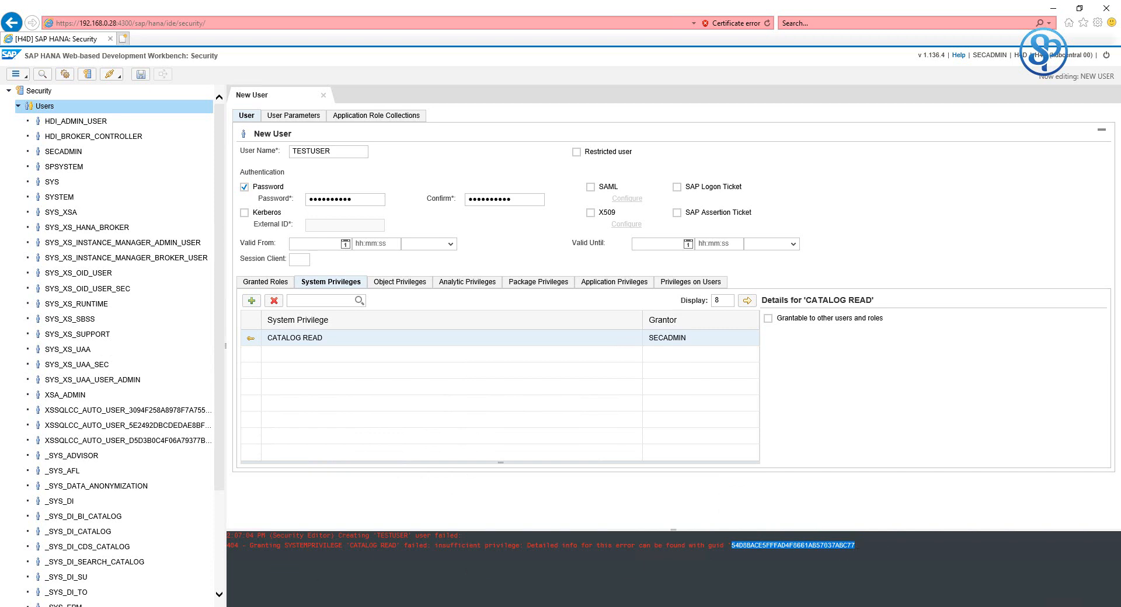
key(alt+Tab)
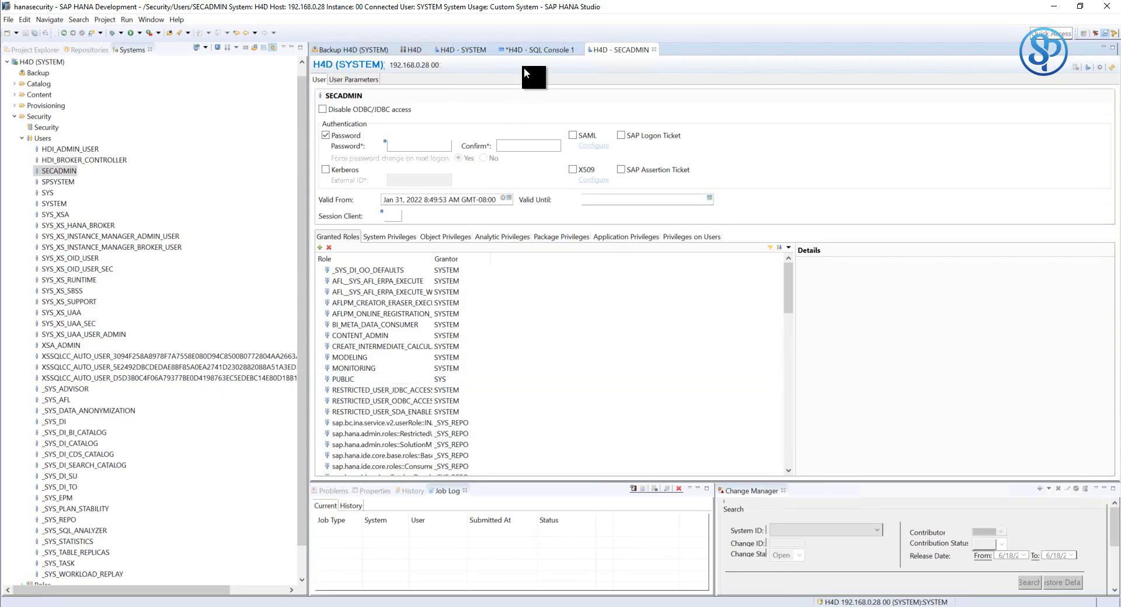
- In SQL Console, start writing call sys.get_insufficient_privilege_error_details (' on a new line
click(520, 49)
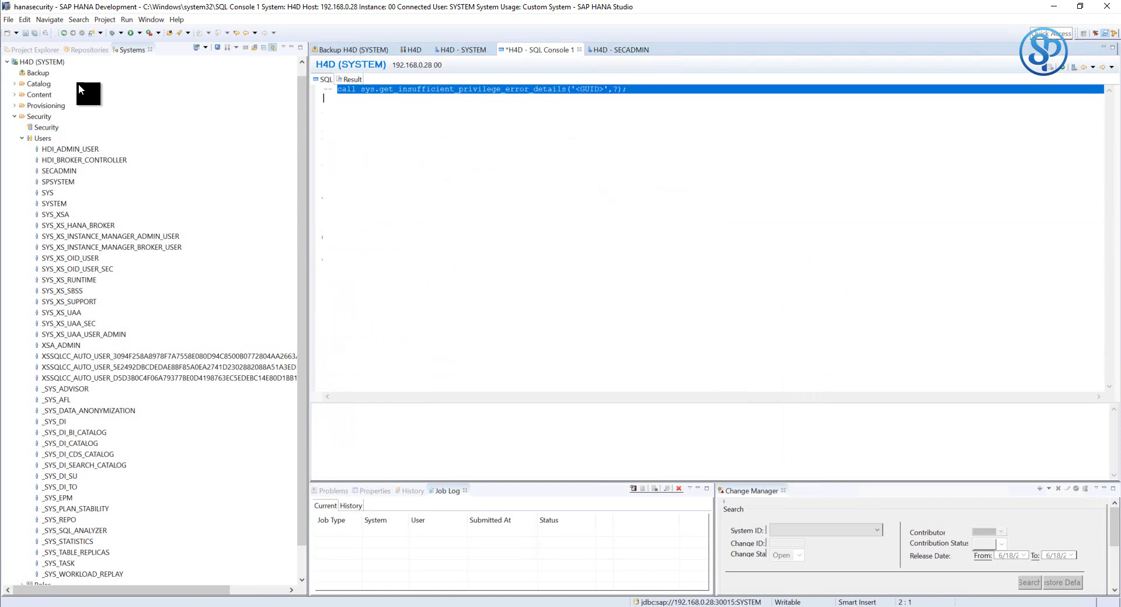
click(478, 107)
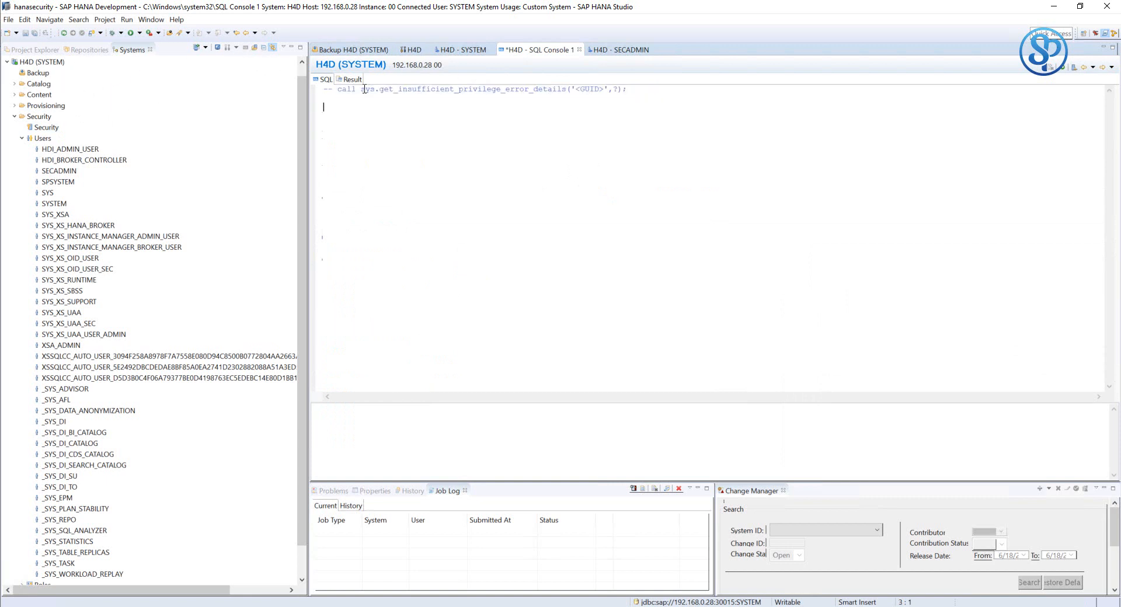
drag(337, 90, 663, 82)
click(658, 94)
key(Down)
text(CAL)
key(BackSpace)
key(BackSpace)
key(BackSpace)
key(BackSpace)
text(Va)
key(BackSpace)
key(BackSpace)
text(call sys)
key(BackSpace)
key(BackSpace)
key(BackSpace)
text(sys.get_insufficient_privilege_)
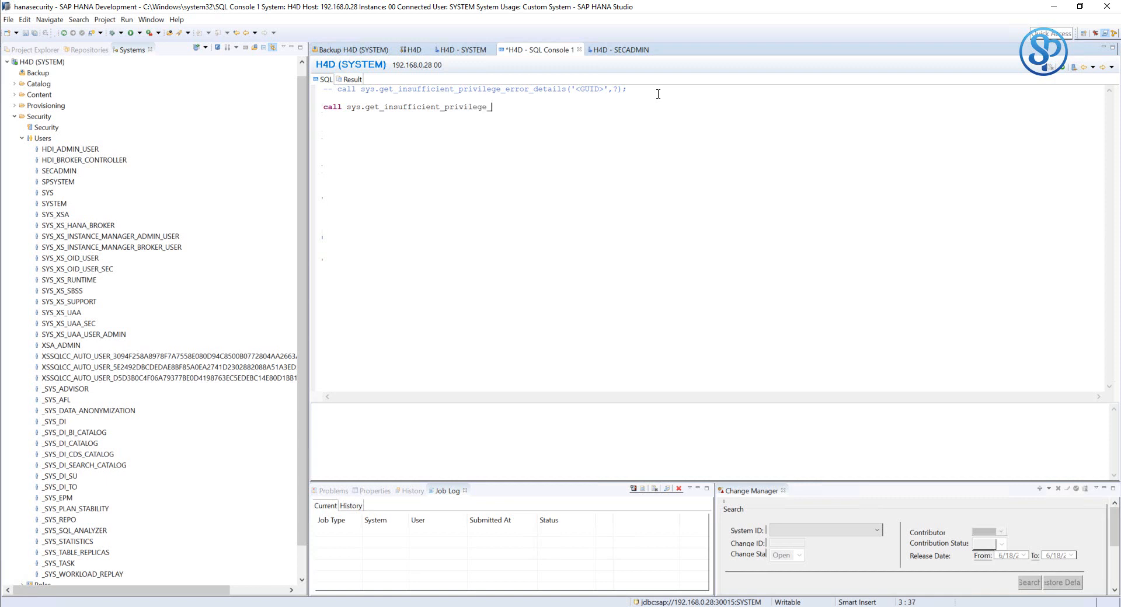
text(error_details (')
- Finish the call with the pasted GUID and ', ?);', then select and execute it
key(ctrl+v)
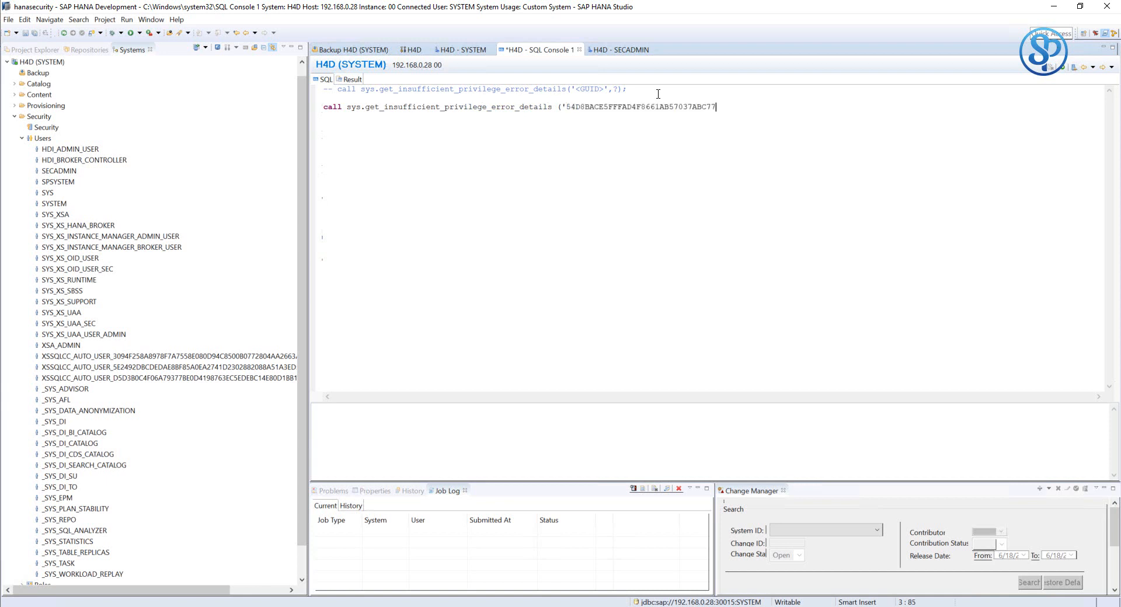
text(', ?);)
key(Return)
click(724, 108)
drag(754, 107, 310, 107)
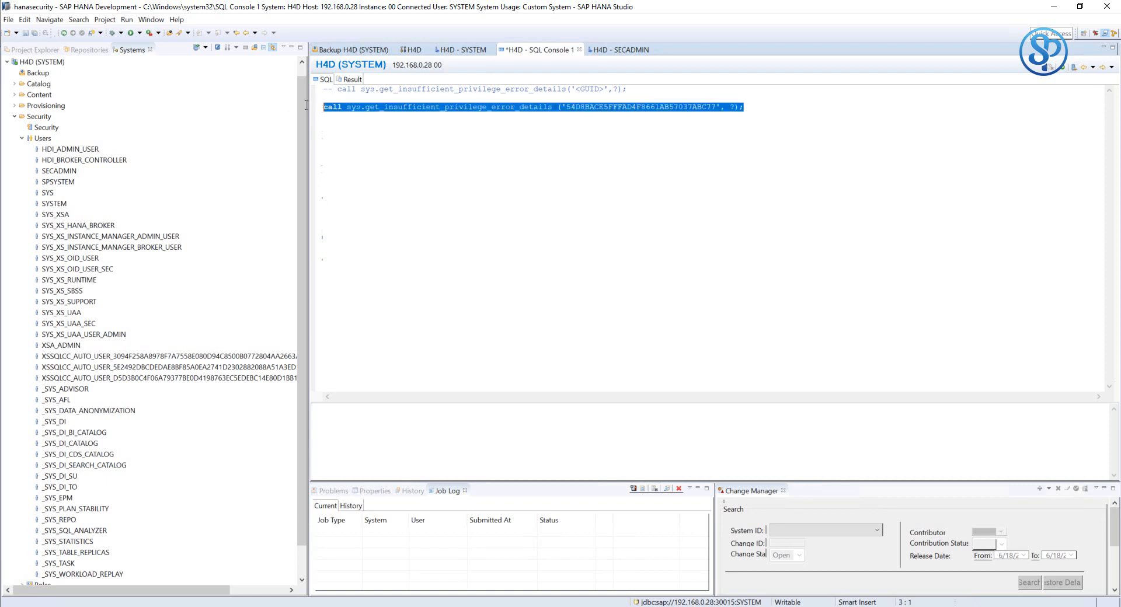
click(1064, 72)
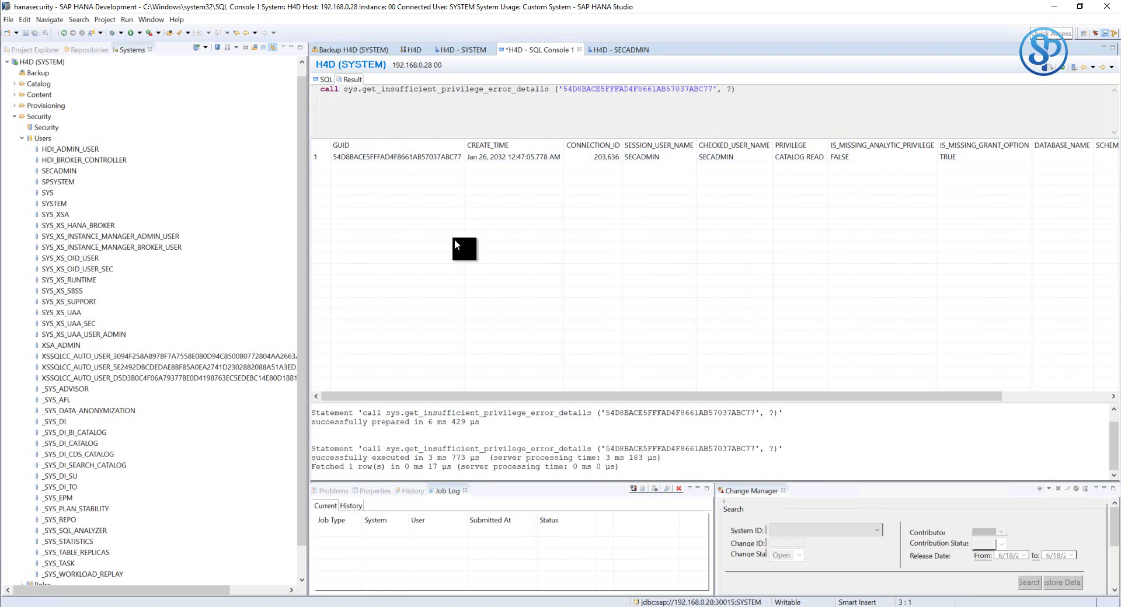
- Inspect the result row, showing SECADMIN as session and checked user
click(415, 156)
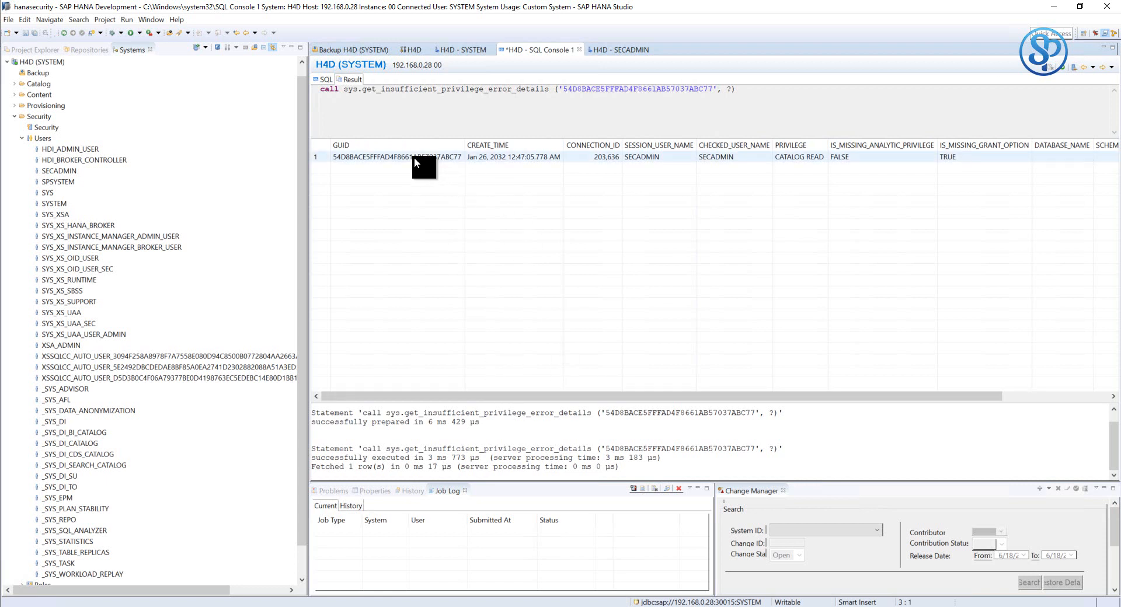
click(414, 156)
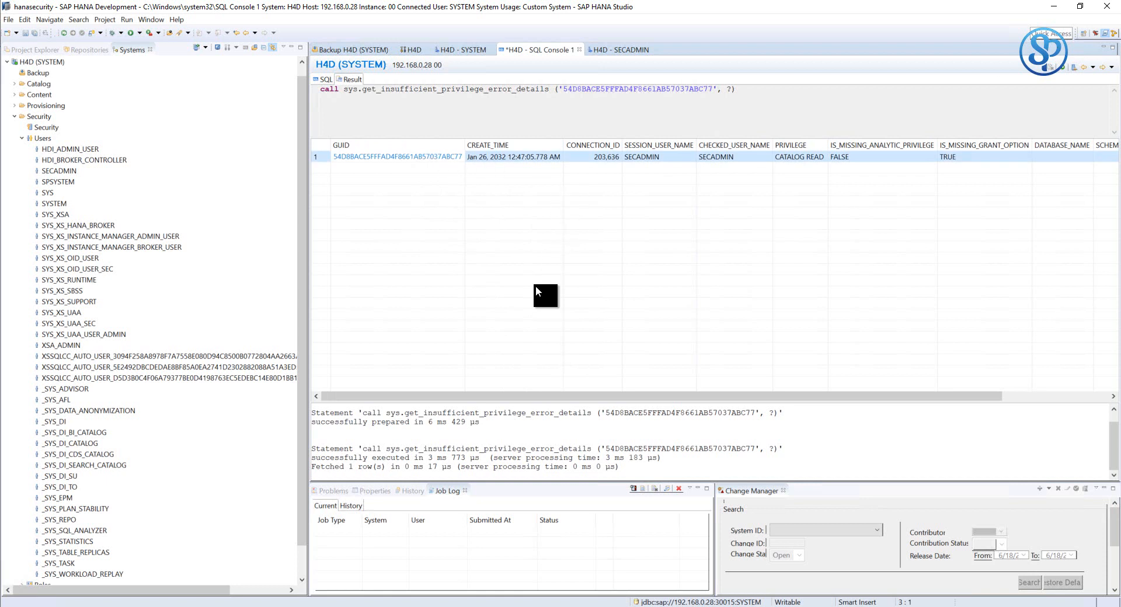
drag(497, 398, 611, 393)
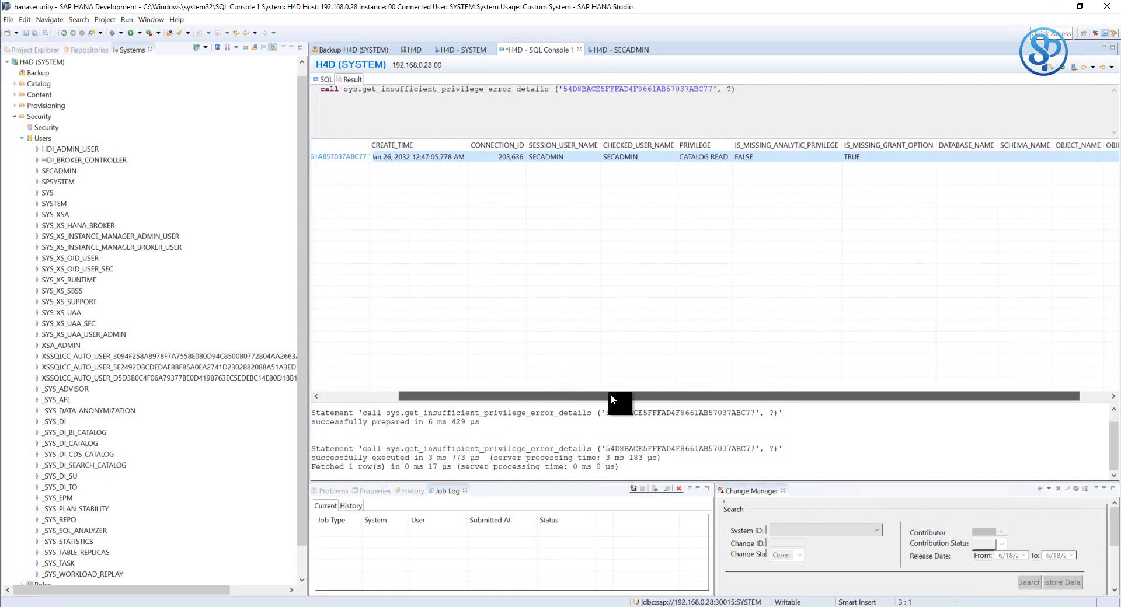
drag(494, 397, 441, 390)
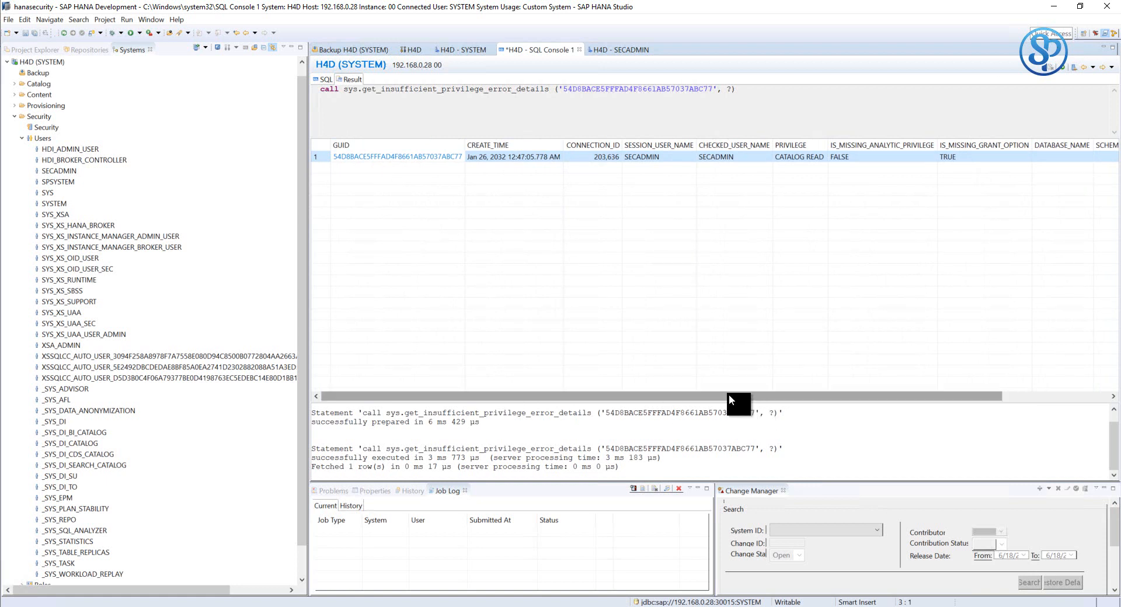
scroll(780, 394, right, 2)
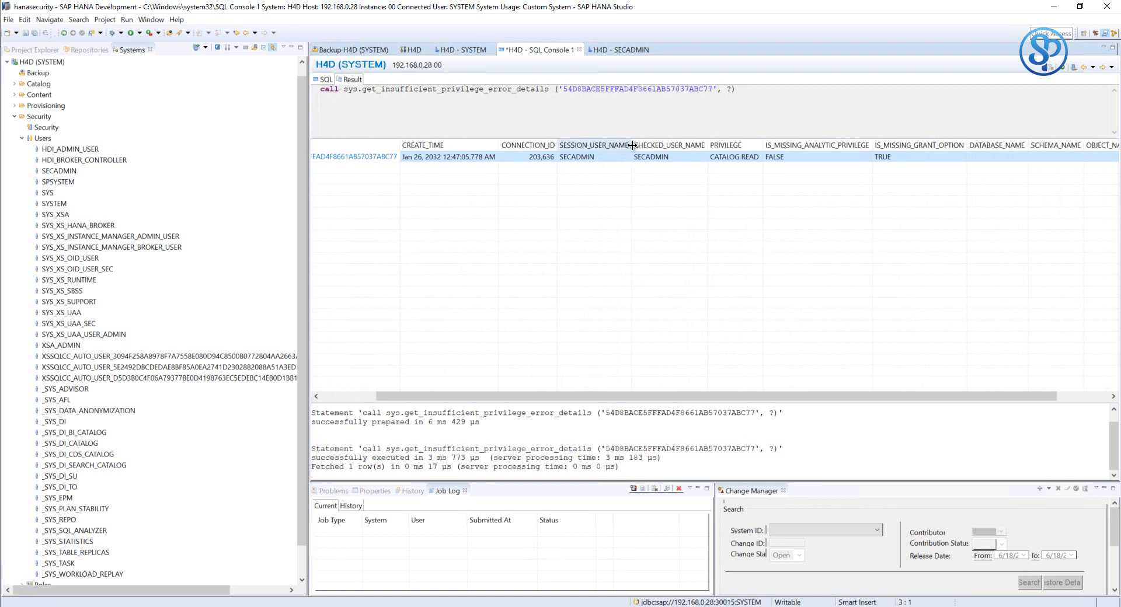
drag(633, 145, 648, 145)
click(598, 157)
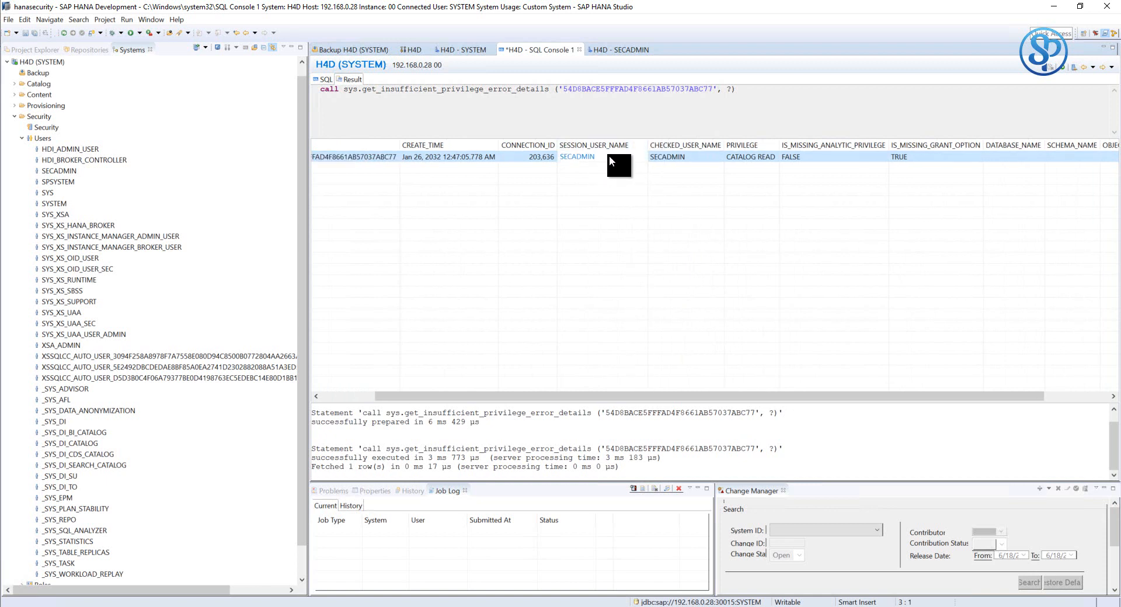
click(670, 158)
- Note the CATALOG READ privilege lacks the grant option, then open the H4D - SECADMIN editor
drag(705, 393, 787, 391)
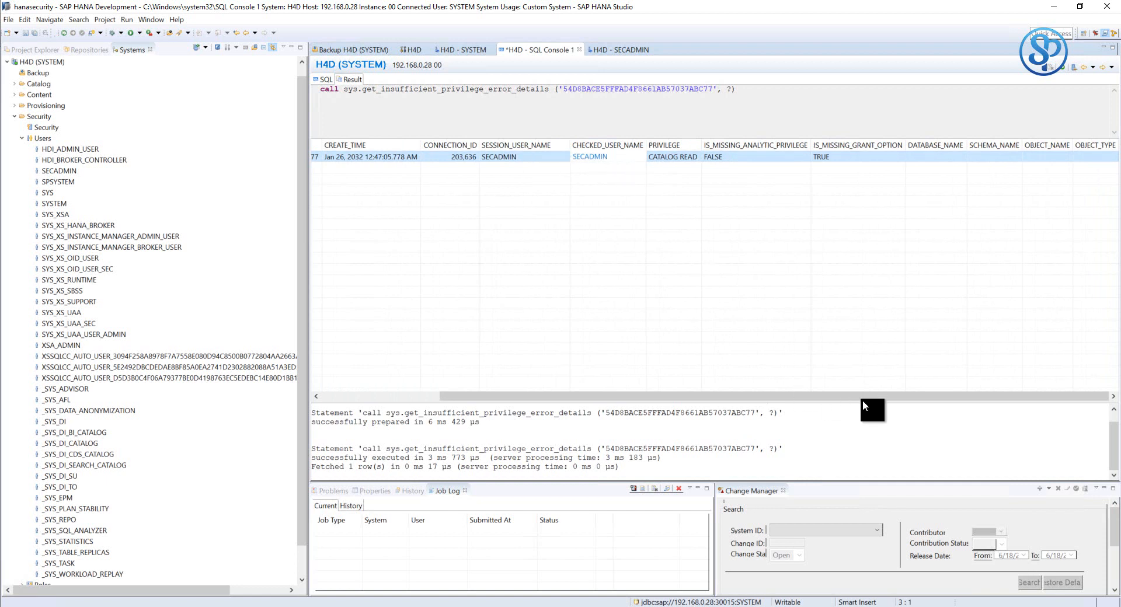
drag(731, 147, 735, 147)
click(702, 159)
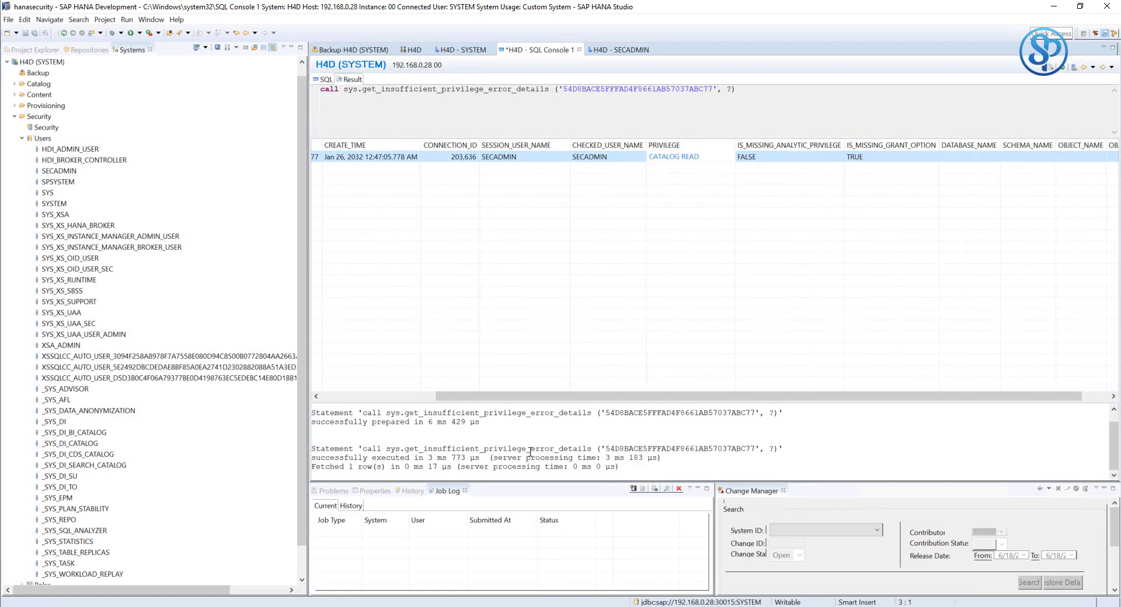
drag(831, 391, 859, 395)
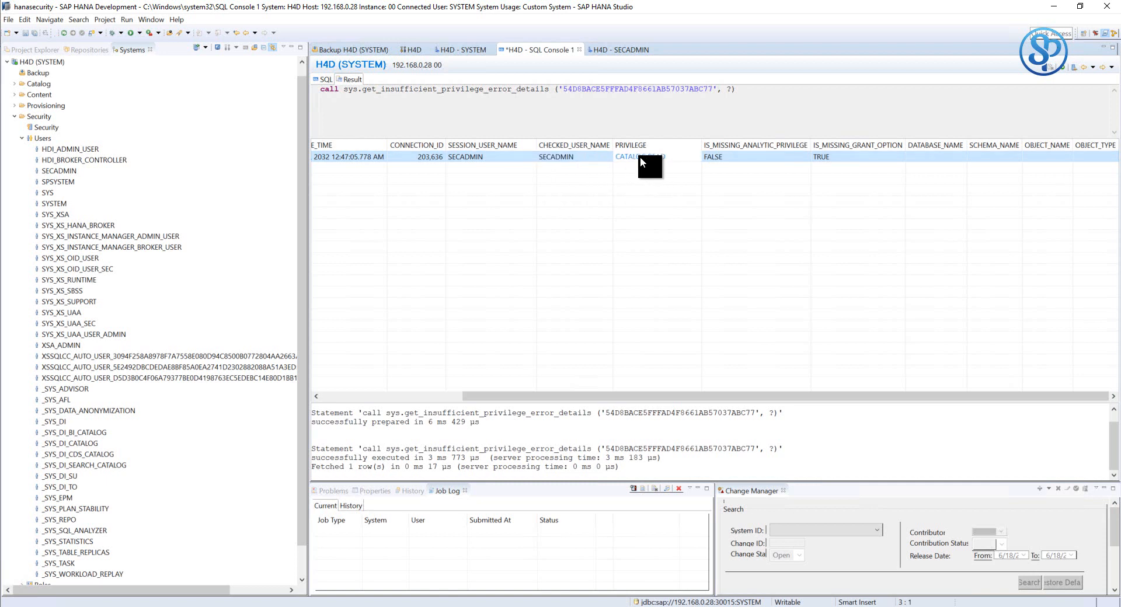
click(823, 156)
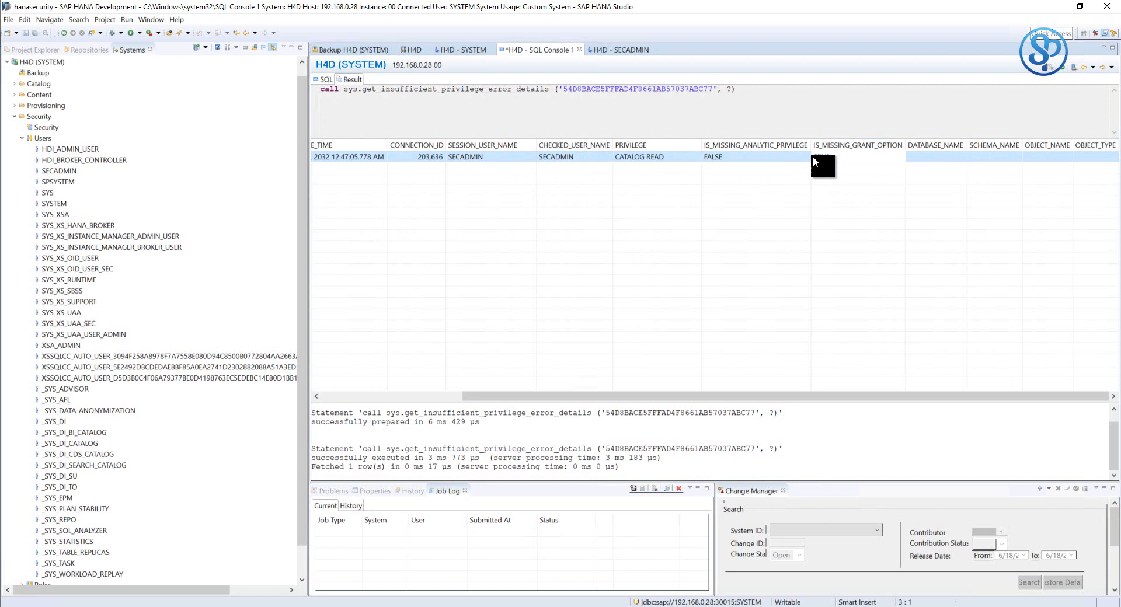
click(569, 156)
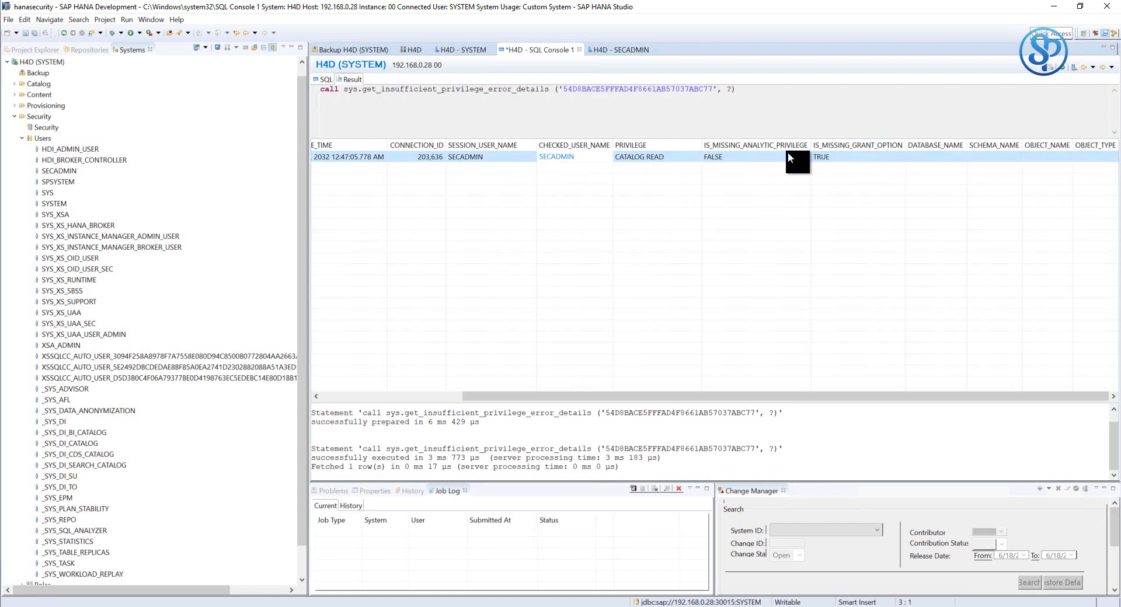
click(849, 155)
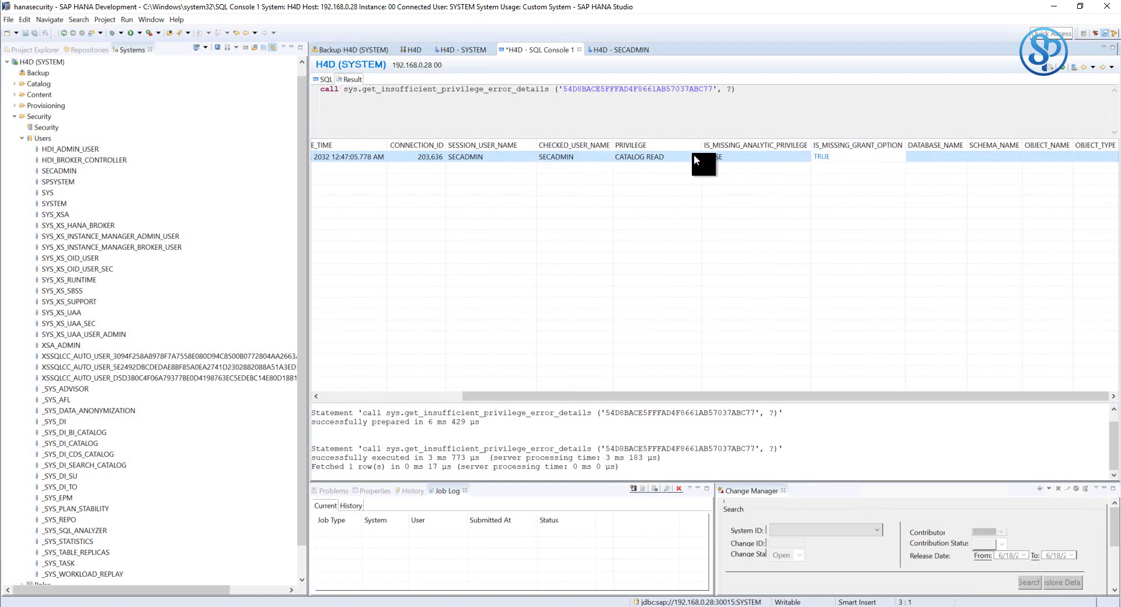
click(639, 159)
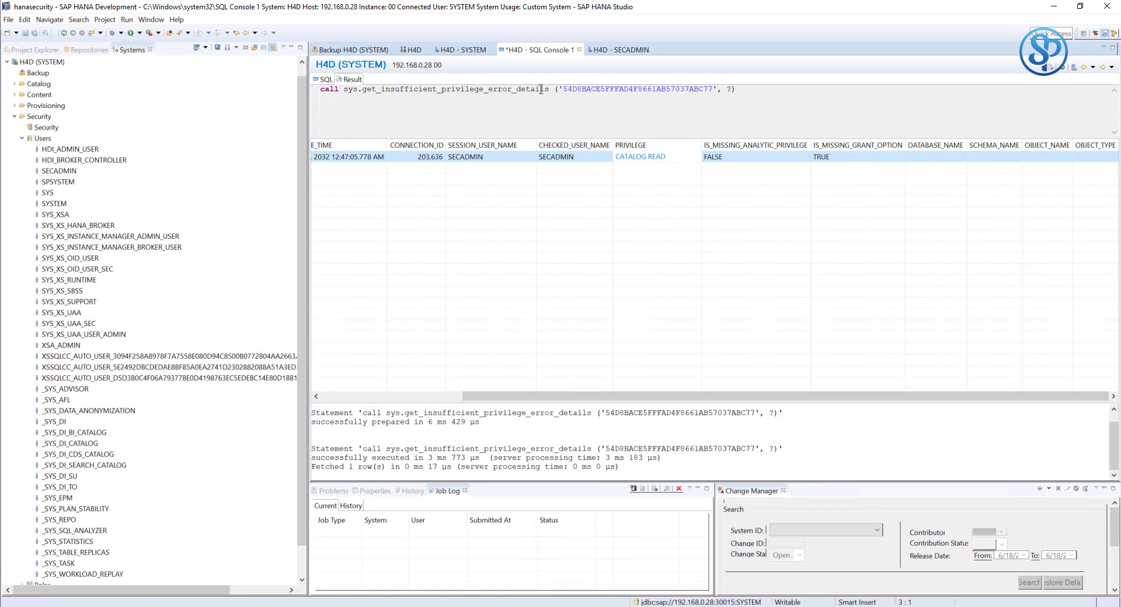
click(618, 52)
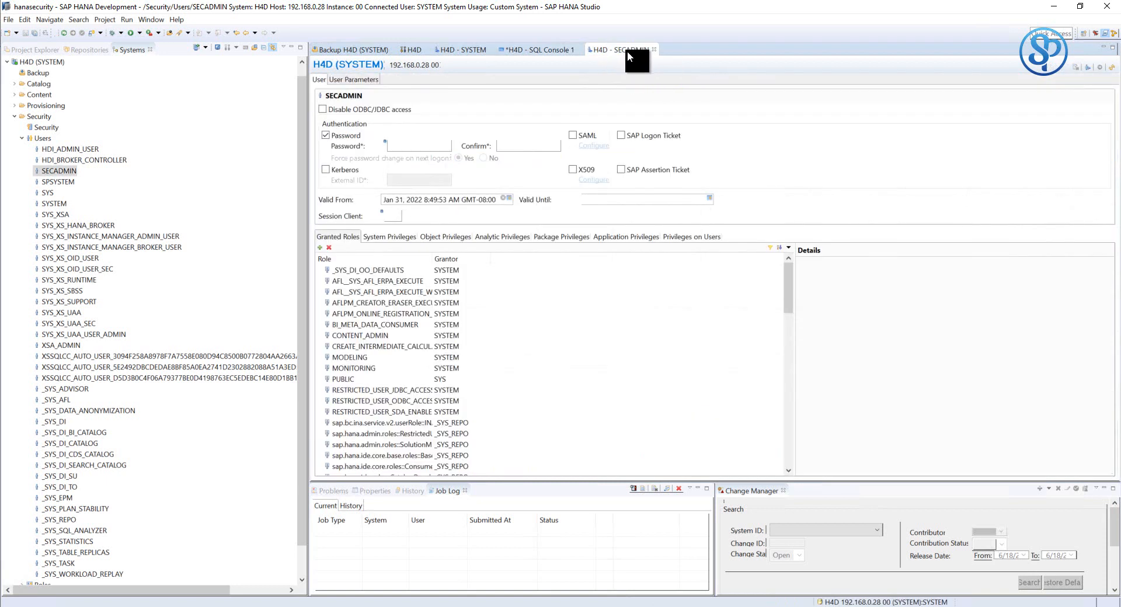
- List SECADMIN's system privileges and check that CATALOG READ is not grantable
click(387, 237)
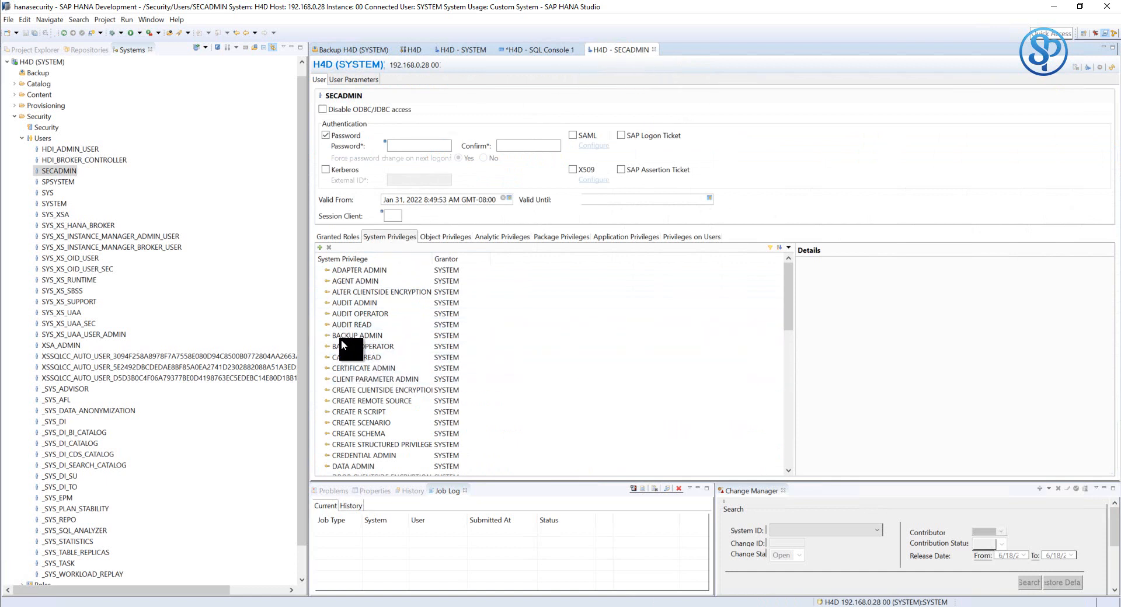
click(353, 358)
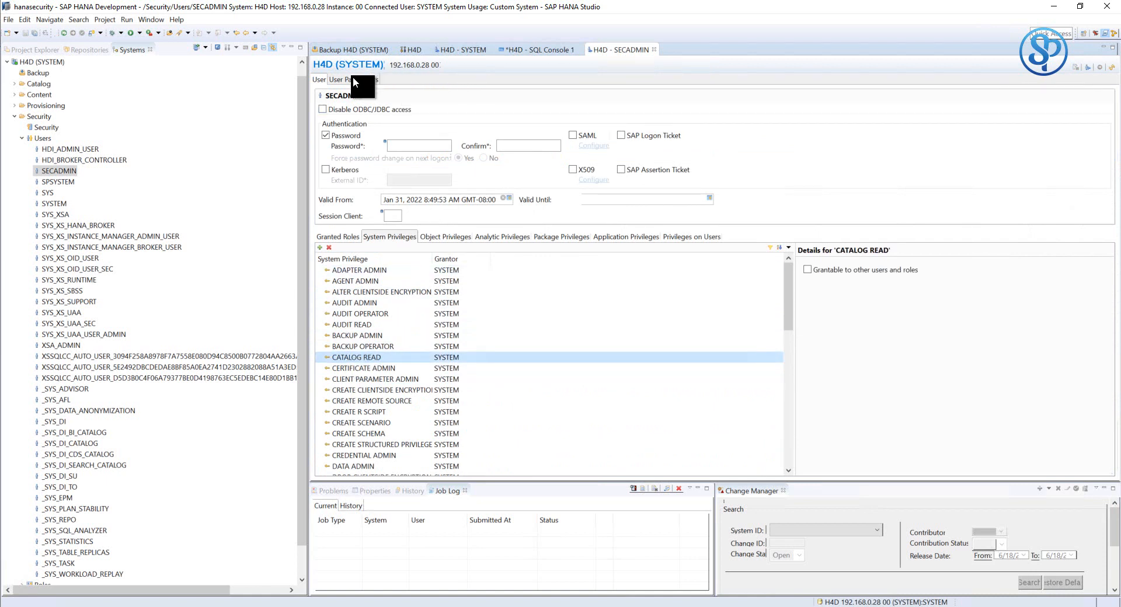
click(514, 52)
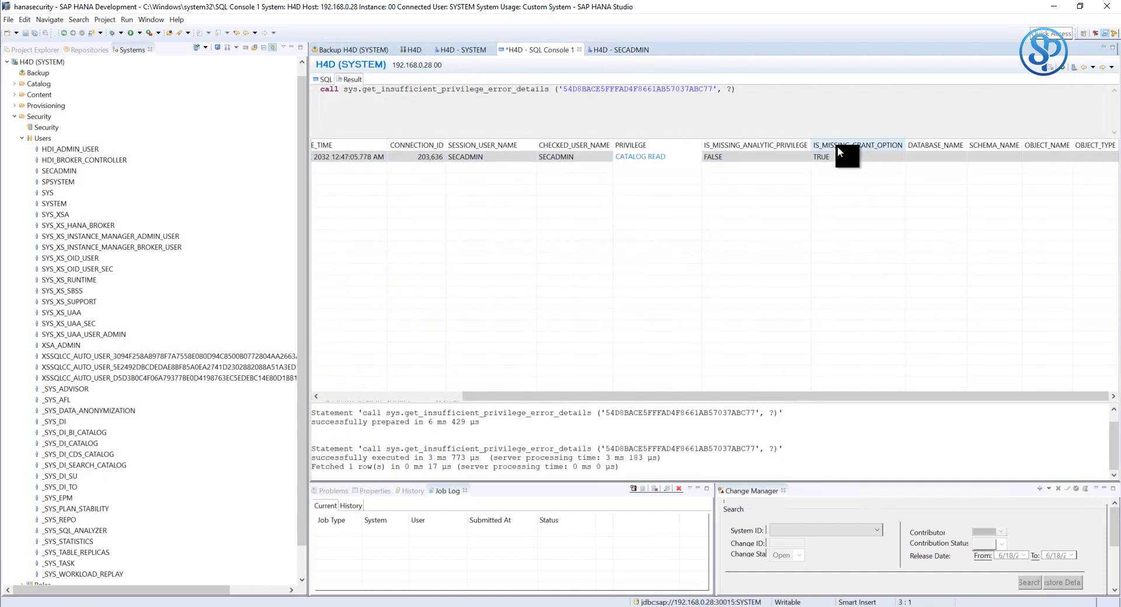
click(615, 47)
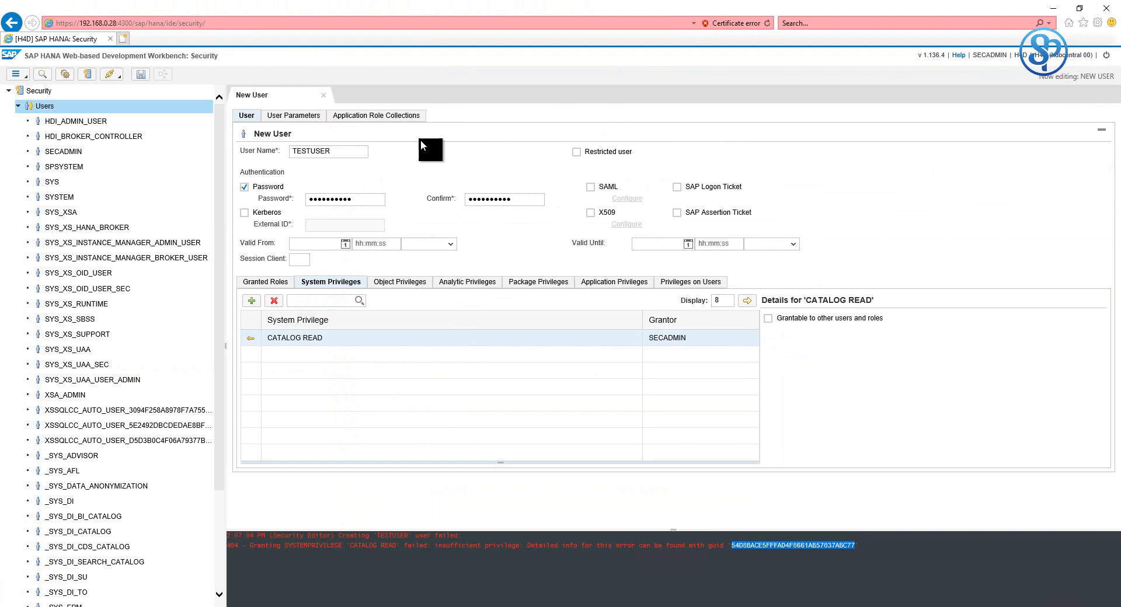
- Select the TESTUSER name in the web form, then return to SAP HANA Studio
drag(337, 153, 288, 154)
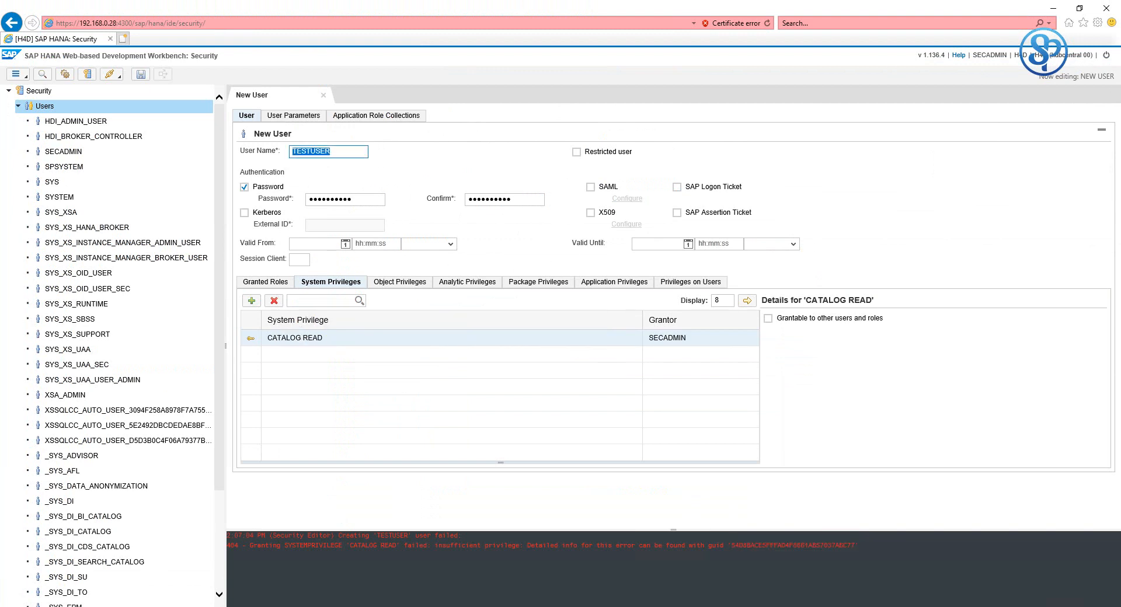
click(273, 590)
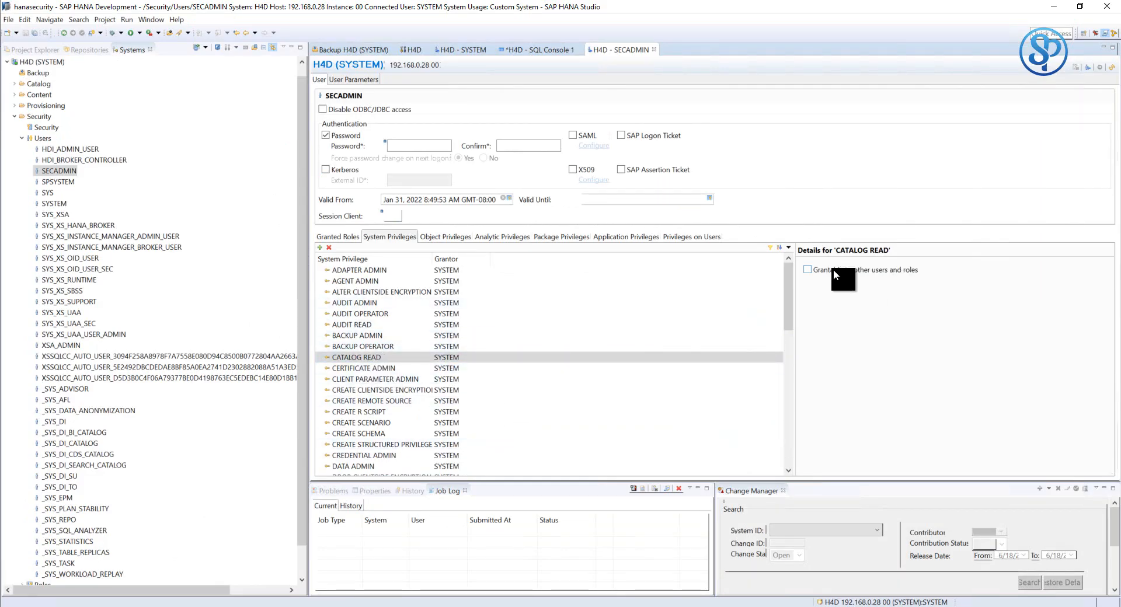
- Tick 'Grantable to other users and roles' for CATALOG READ and deploy the change
click(809, 270)
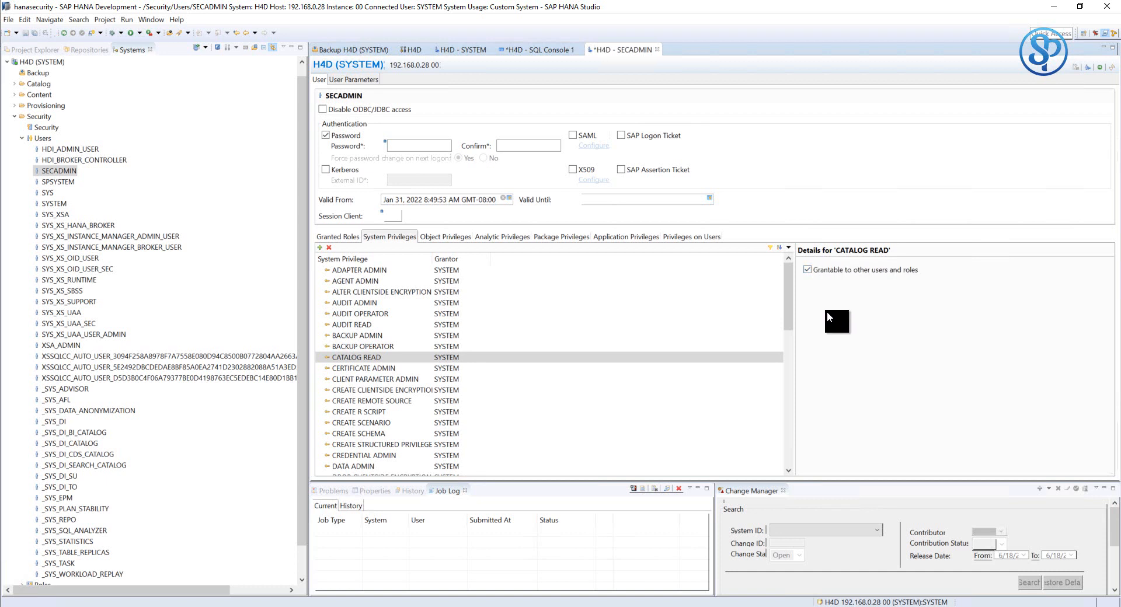
click(1100, 67)
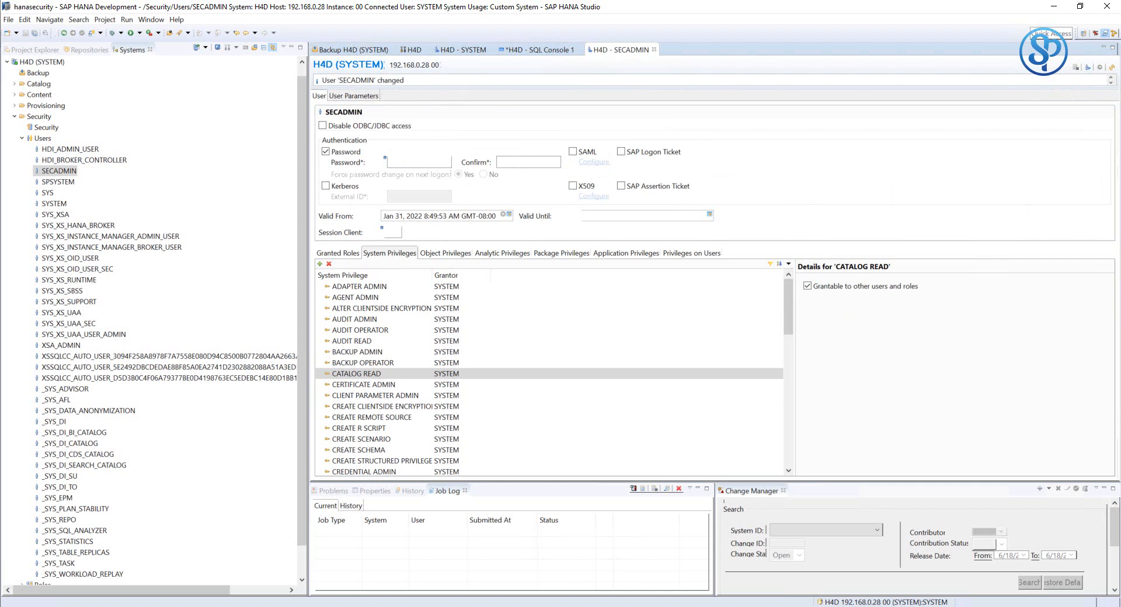
key(alt+Tab)
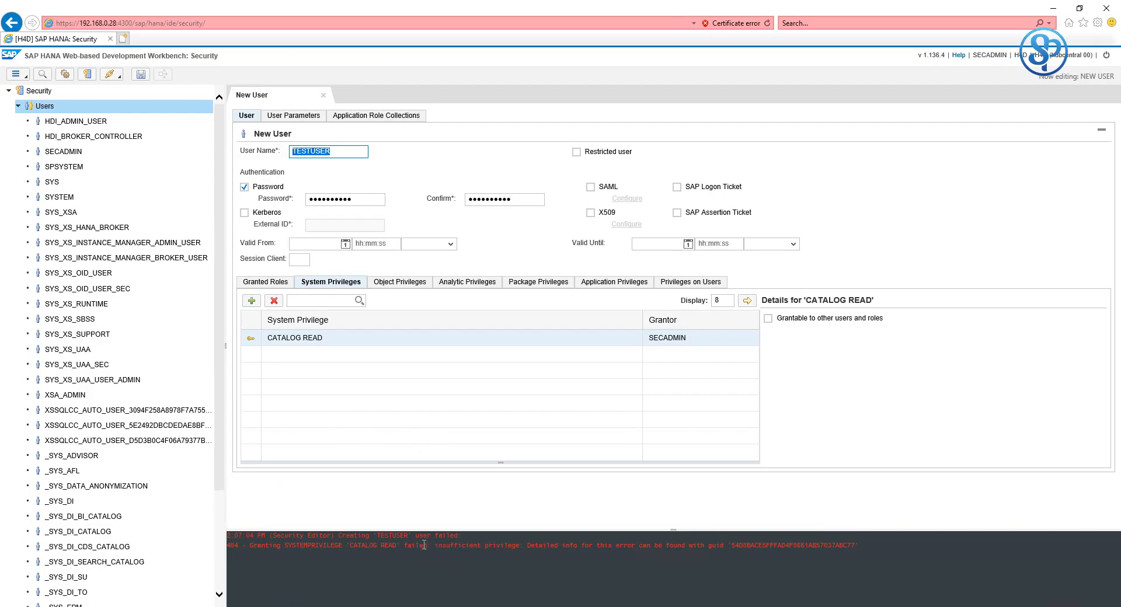
- Clear the console, save TESTUSER successfully, and show its Object Privileges
right_click(570, 549)
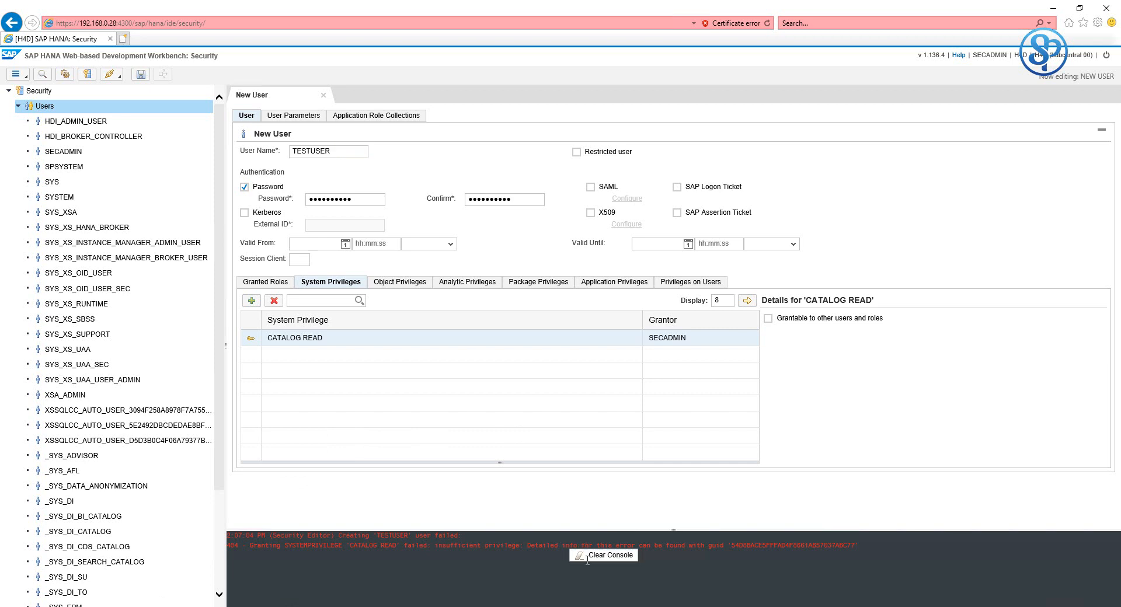
click(588, 559)
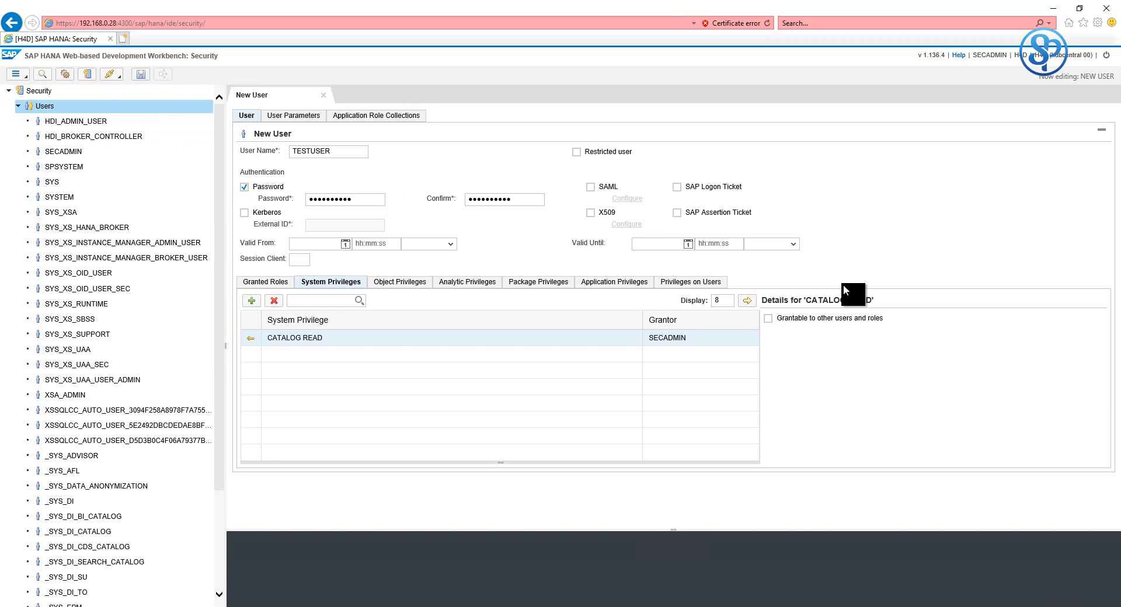
click(140, 74)
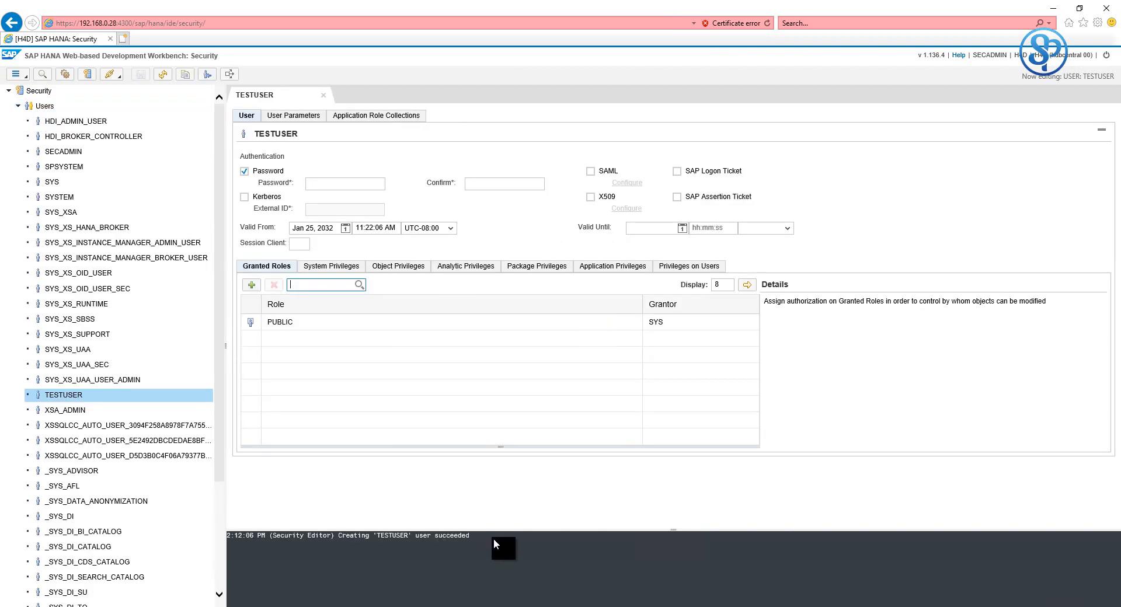
drag(239, 536, 486, 537)
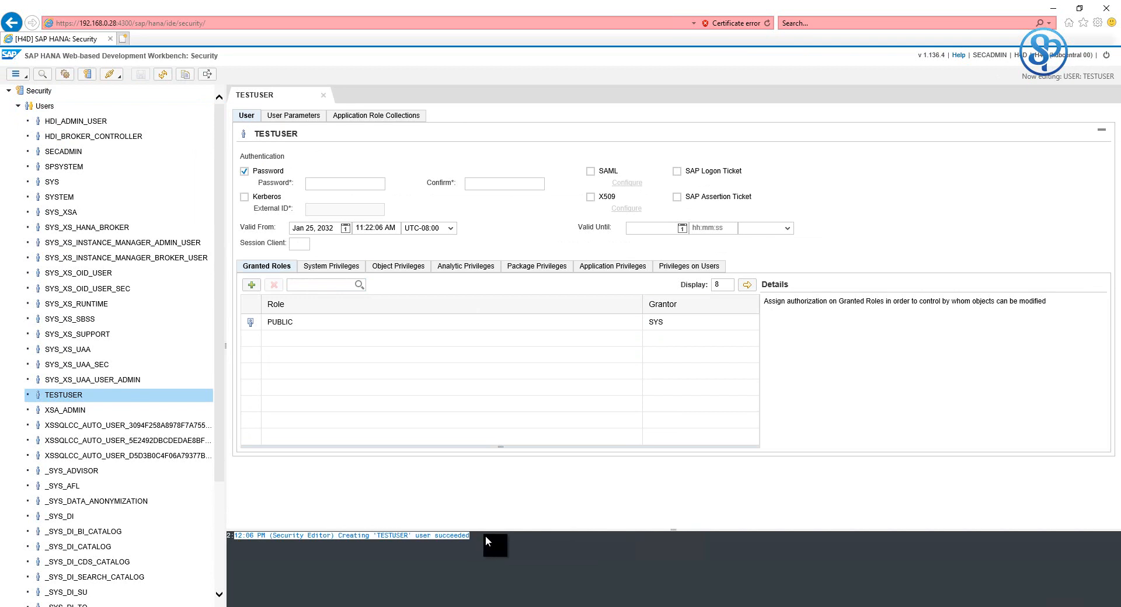
click(486, 538)
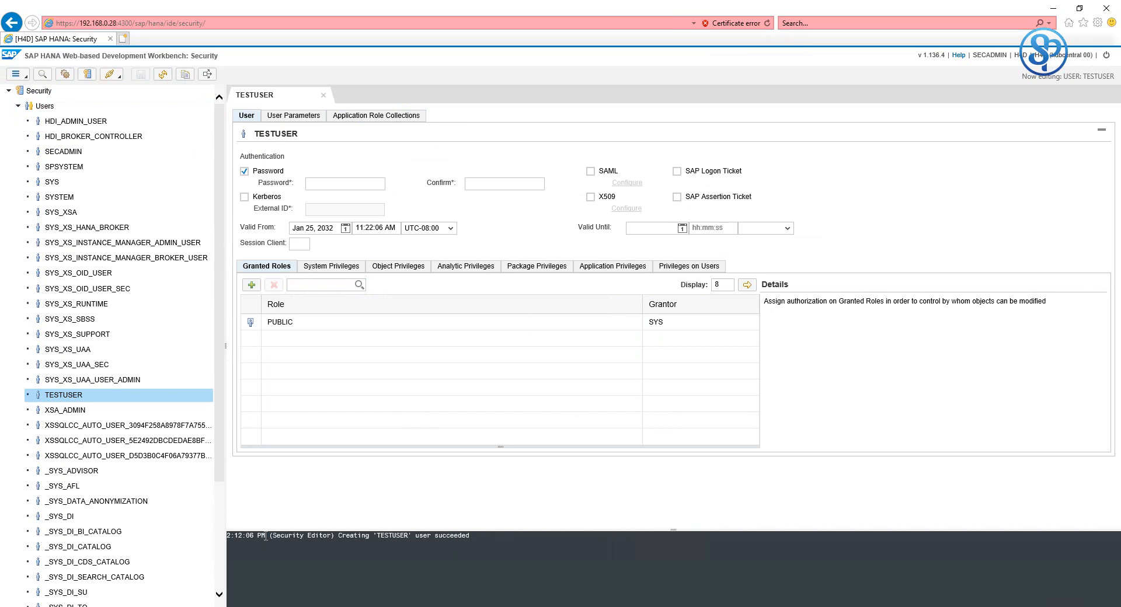
drag(235, 536, 440, 543)
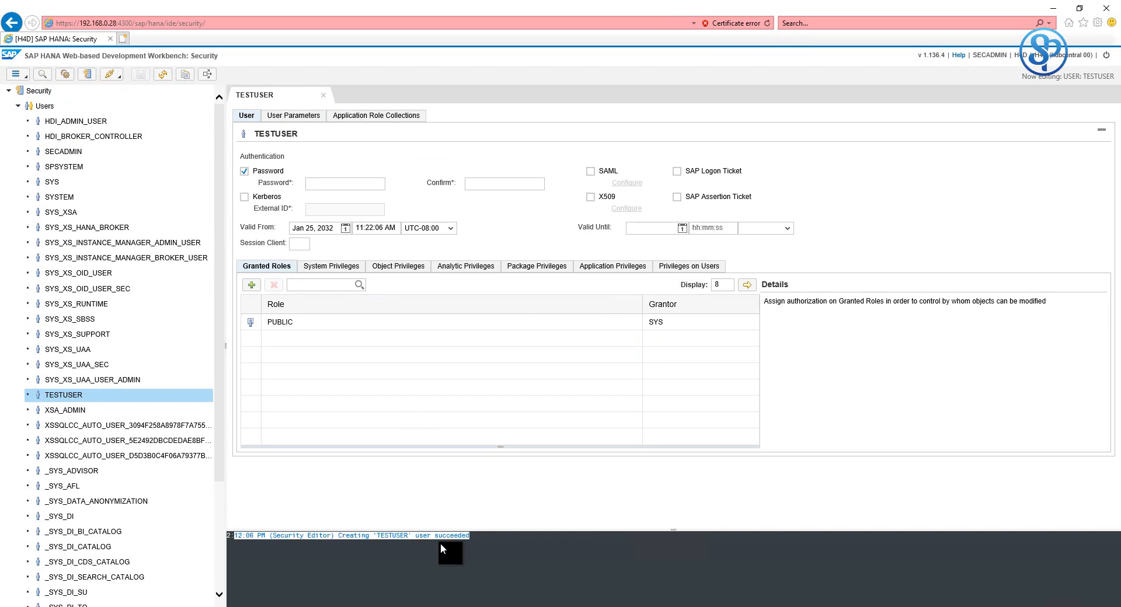
click(482, 535)
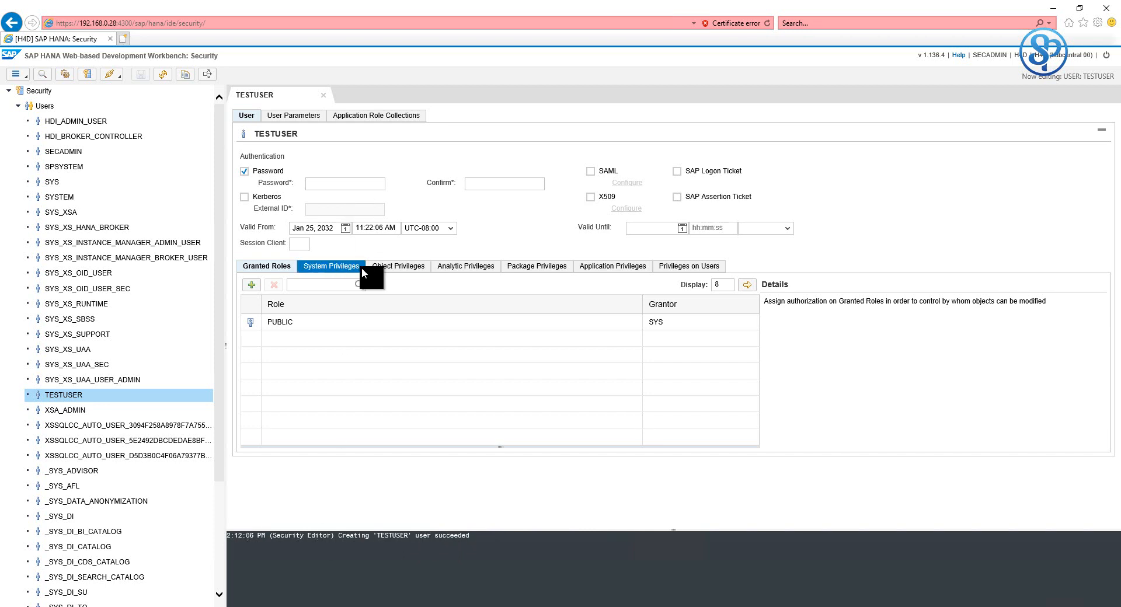
click(390, 269)
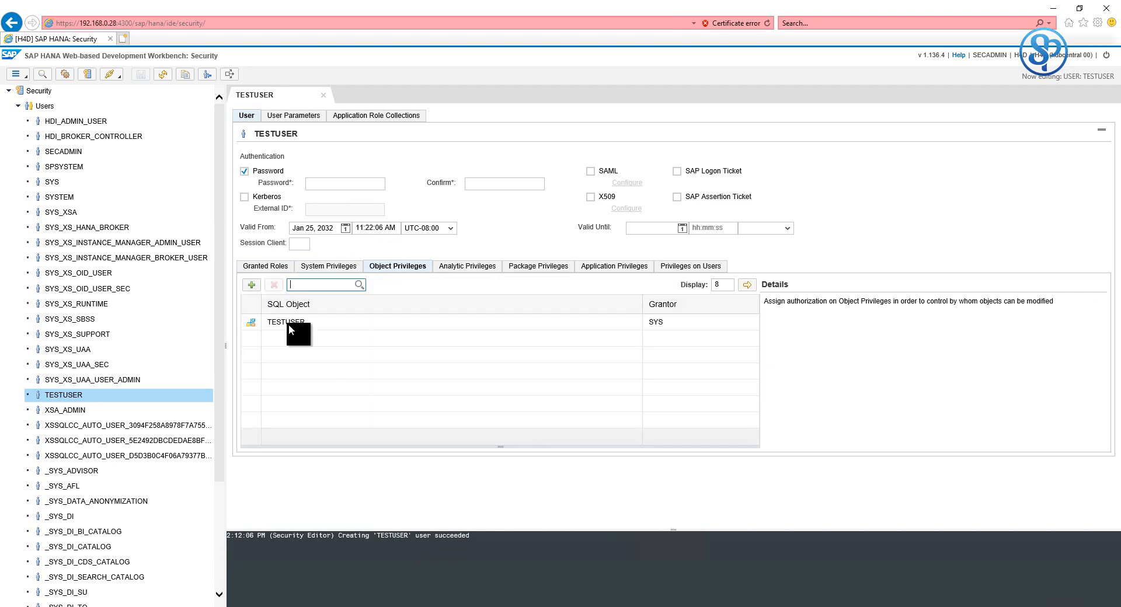
- Start adding an object privilege, filtering the object search to procedures only
click(251, 285)
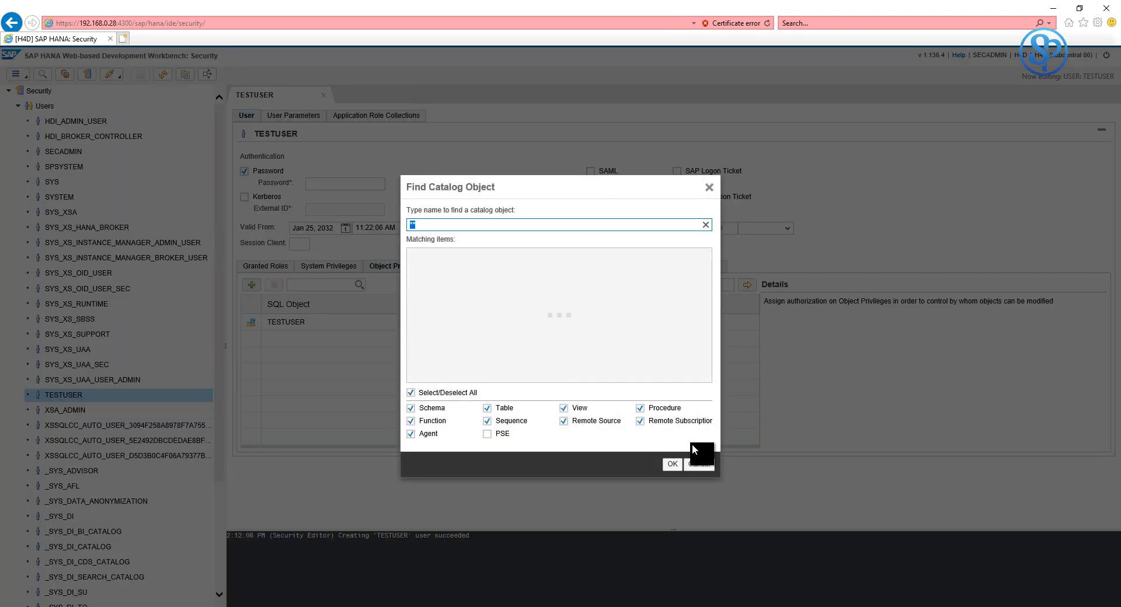
click(668, 411)
click(611, 418)
click(513, 419)
click(500, 409)
click(433, 408)
click(428, 433)
click(430, 421)
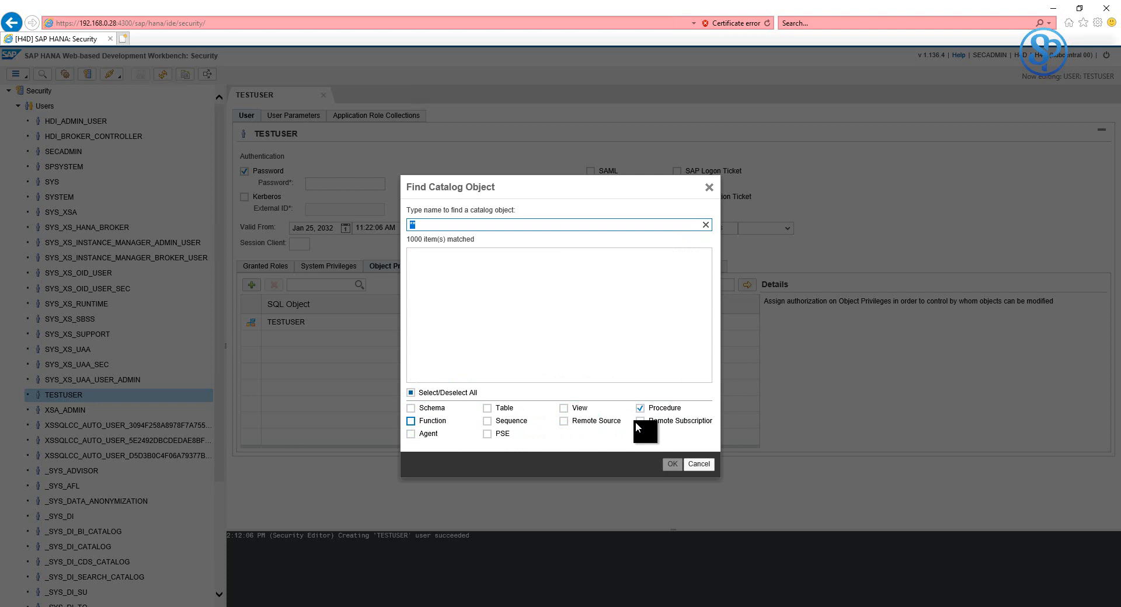
- Search 'GRANT' and add the GRANT_ACTIVATED_ROLE procedure to TESTUSER's object privileges
click(491, 226)
key(BackSpace)
key(BackSpace)
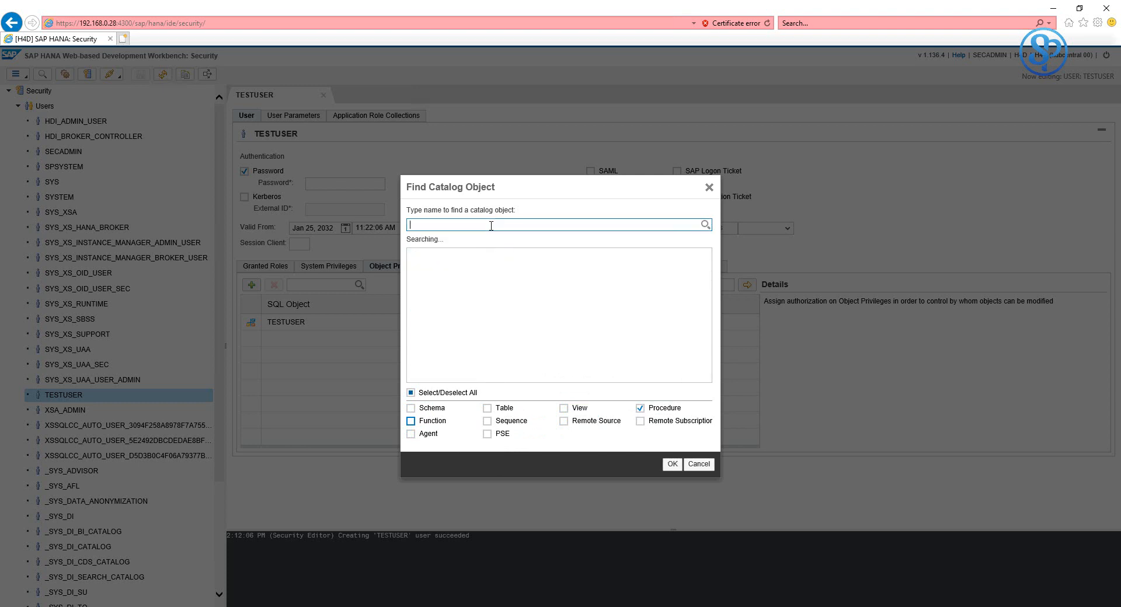
text(GRANT)
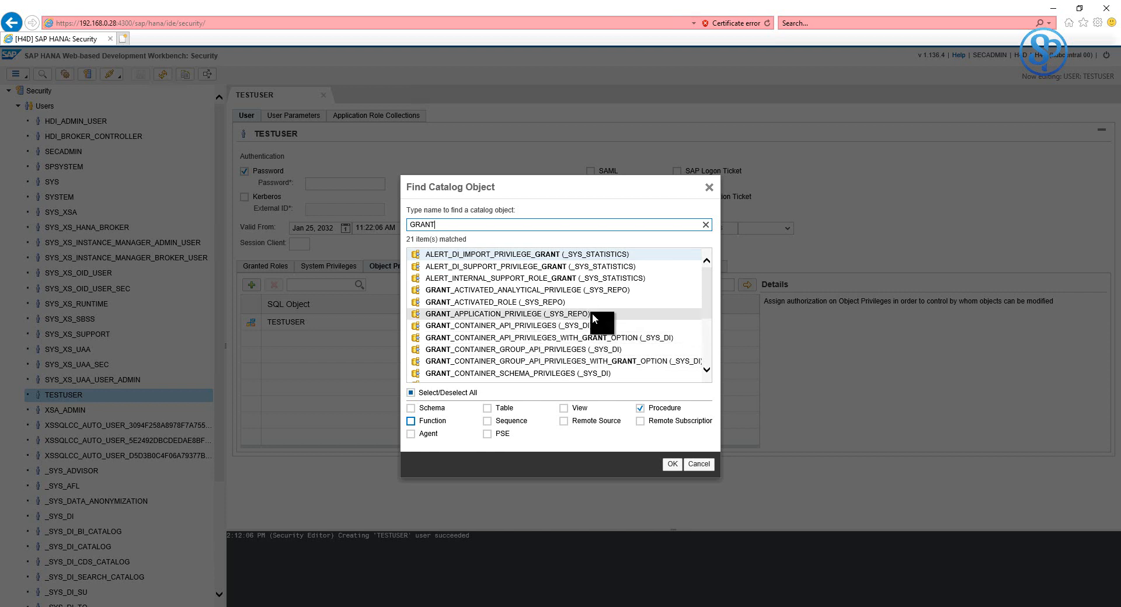
click(505, 304)
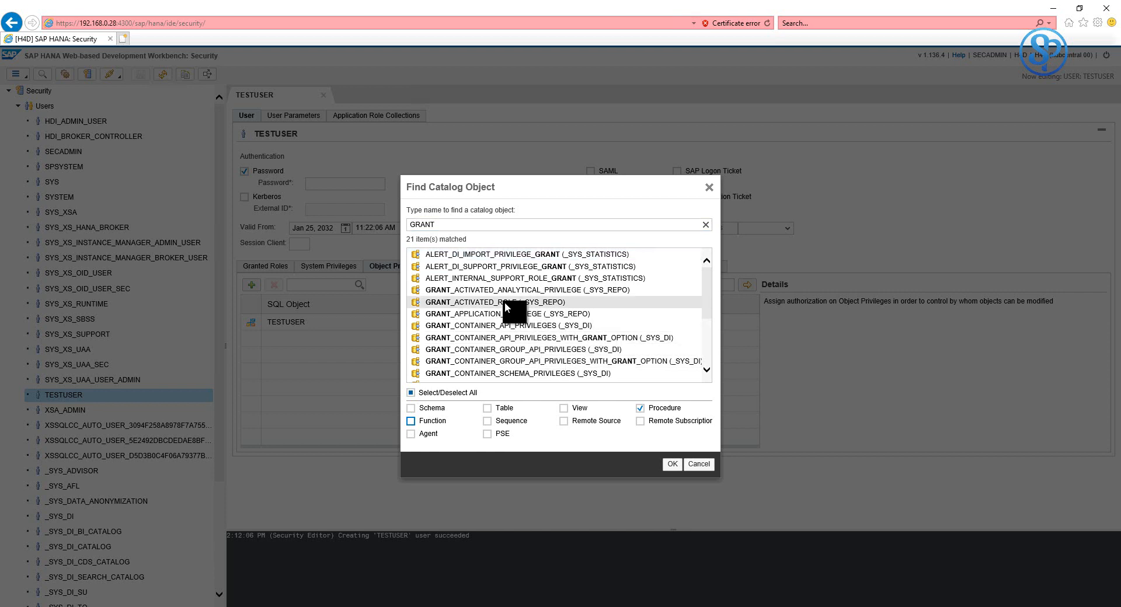
click(671, 464)
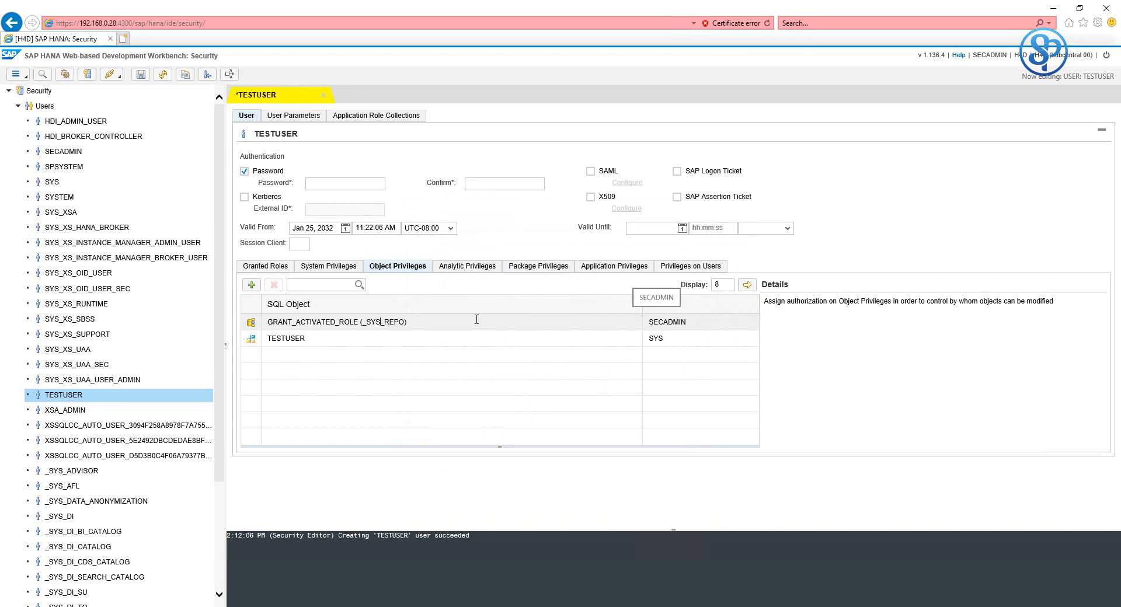
- Grant EXECUTE on GRANT_ACTIVATED_ROLE and save TESTUSER
click(475, 320)
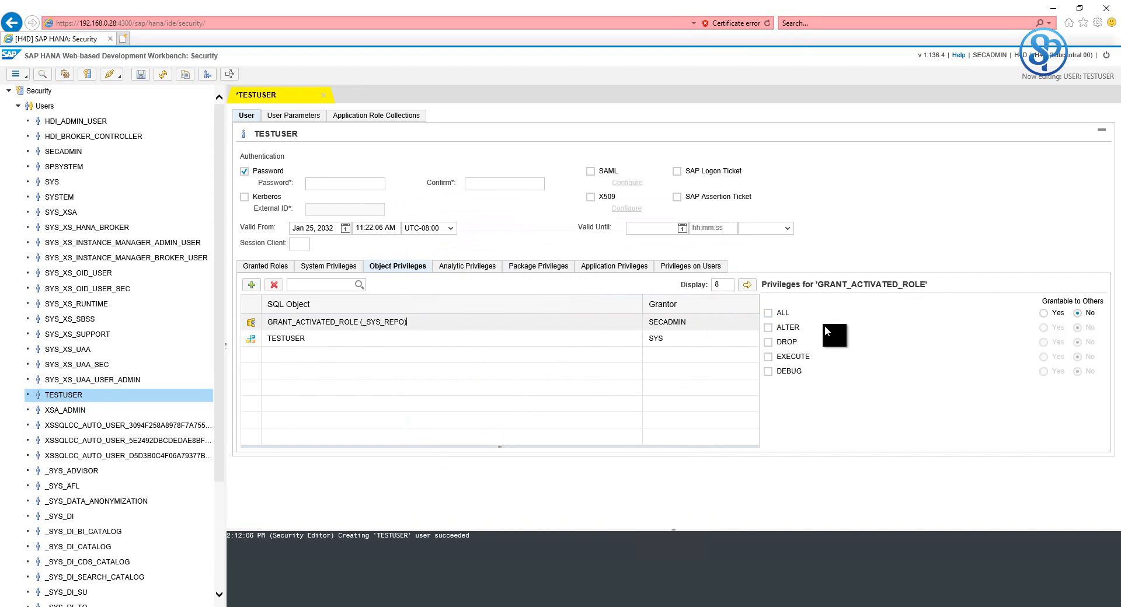
click(806, 354)
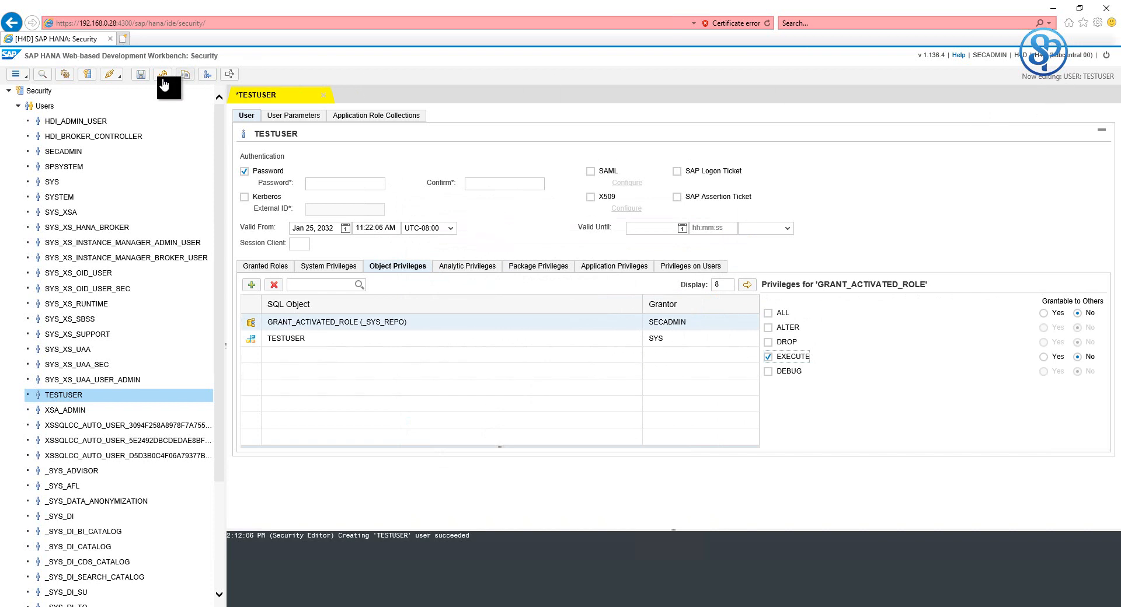
click(141, 75)
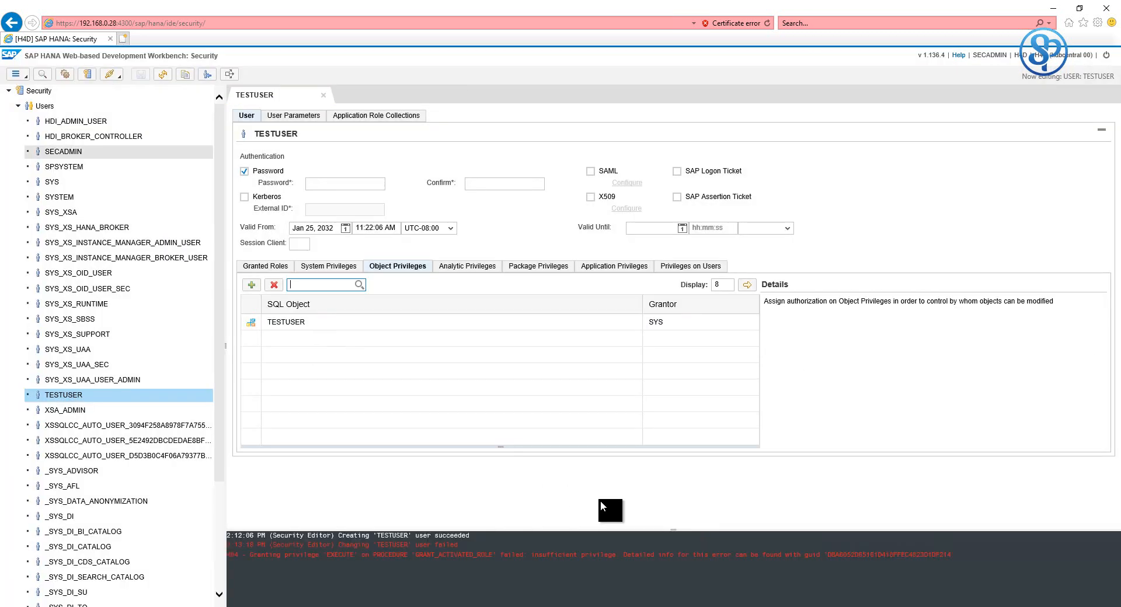
- Select the detailed-error GUID at the end of the insufficient-privilege message in the console log
click(471, 563)
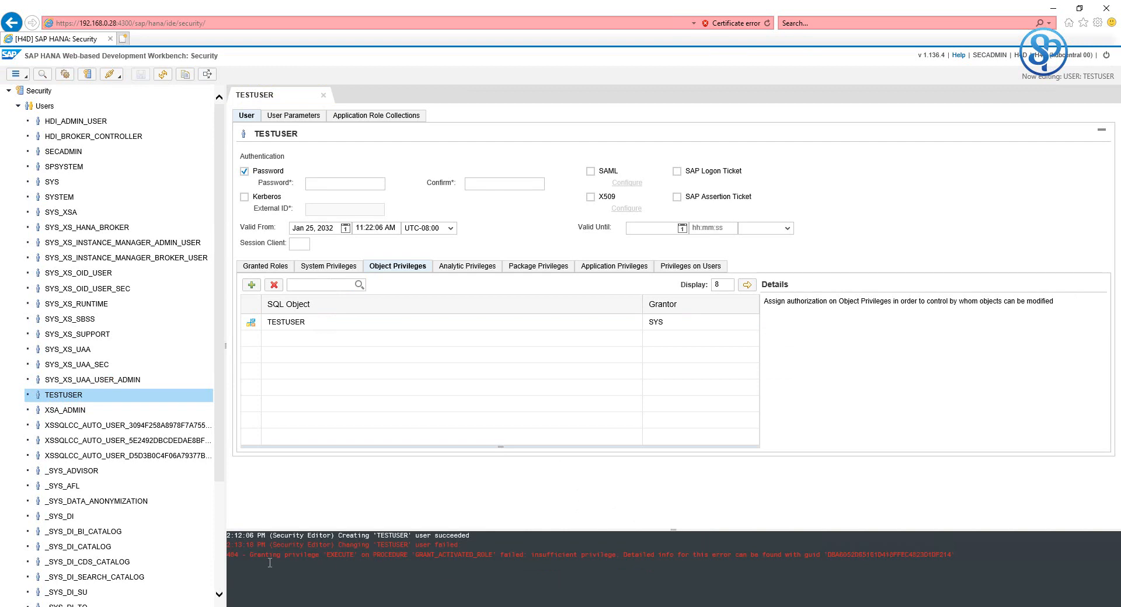
drag(253, 556, 439, 561)
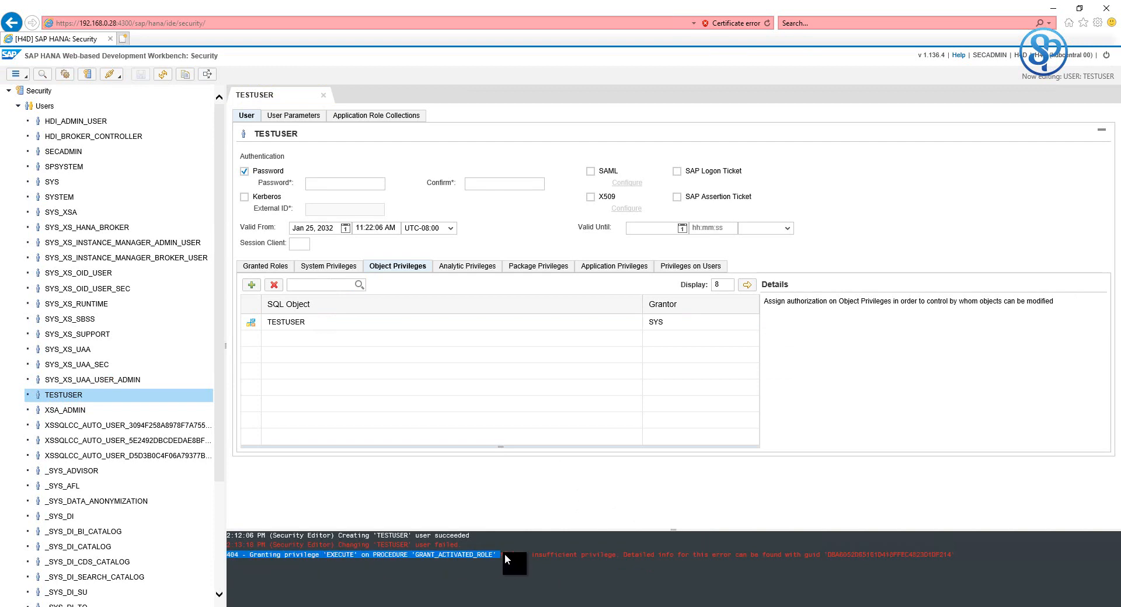
drag(585, 554, 951, 554)
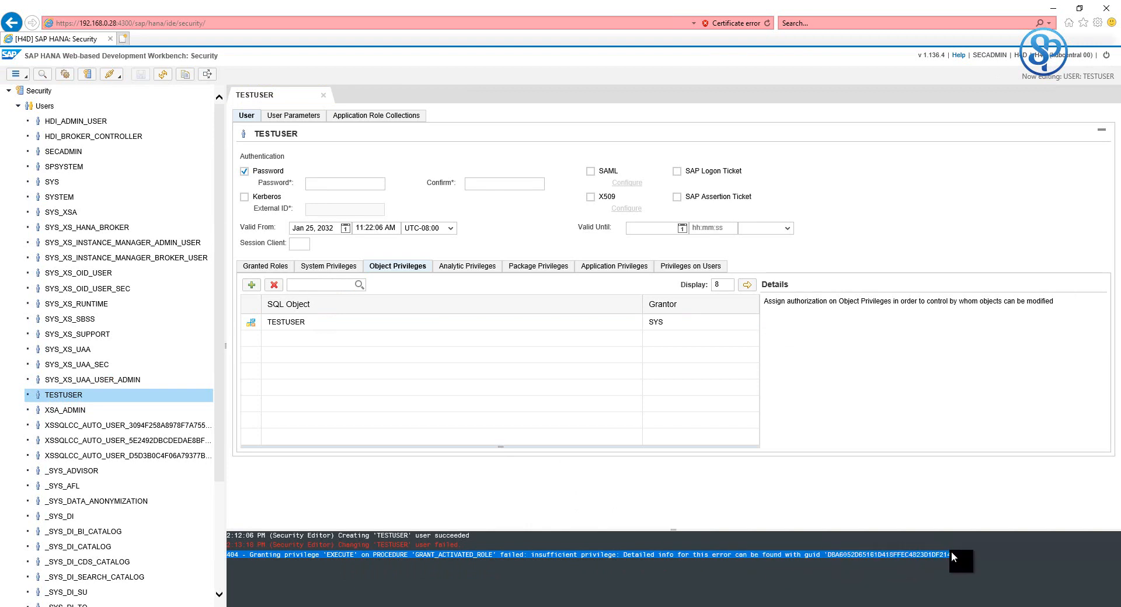
click(898, 560)
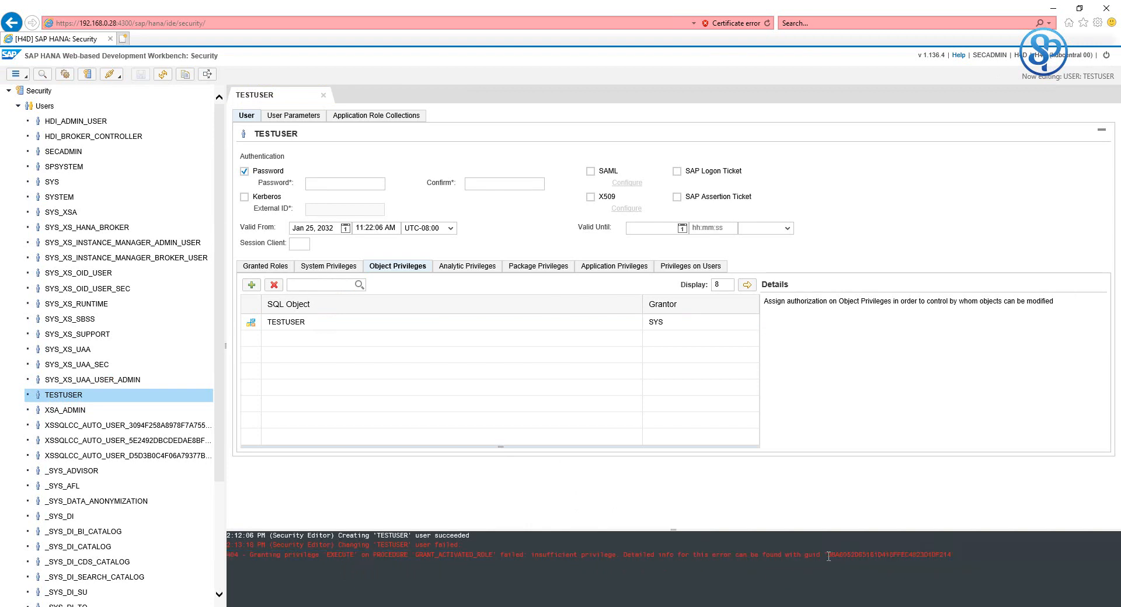
double_click(846, 556)
drag(896, 559, 949, 555)
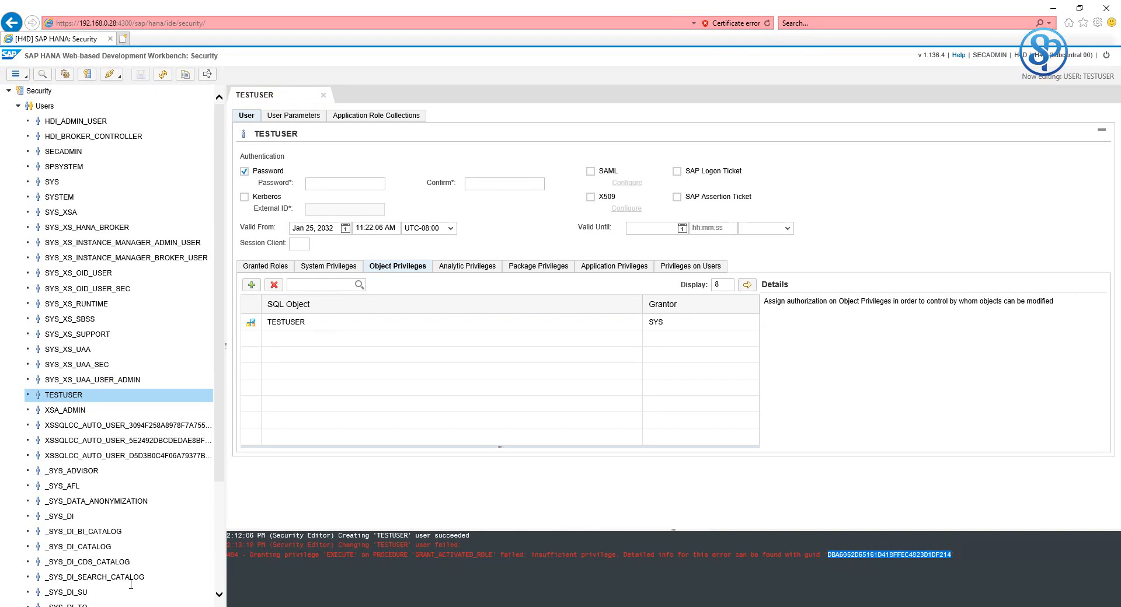
- In SQL Console 1, replace the old GUID in the get_insufficient_privilege_error_details call with the new one
click(251, 606)
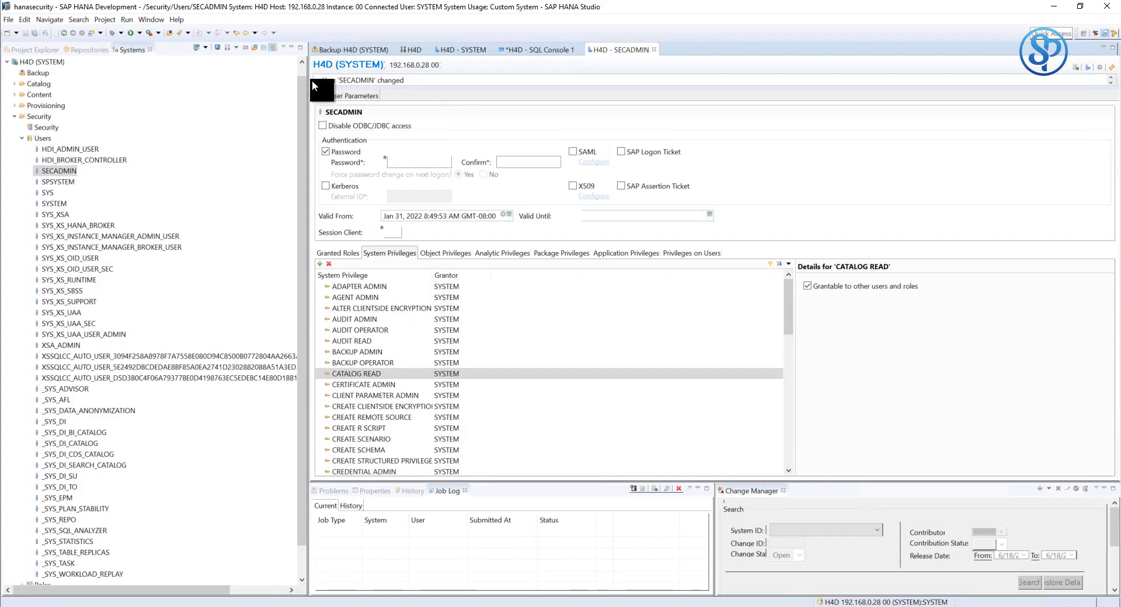
click(556, 51)
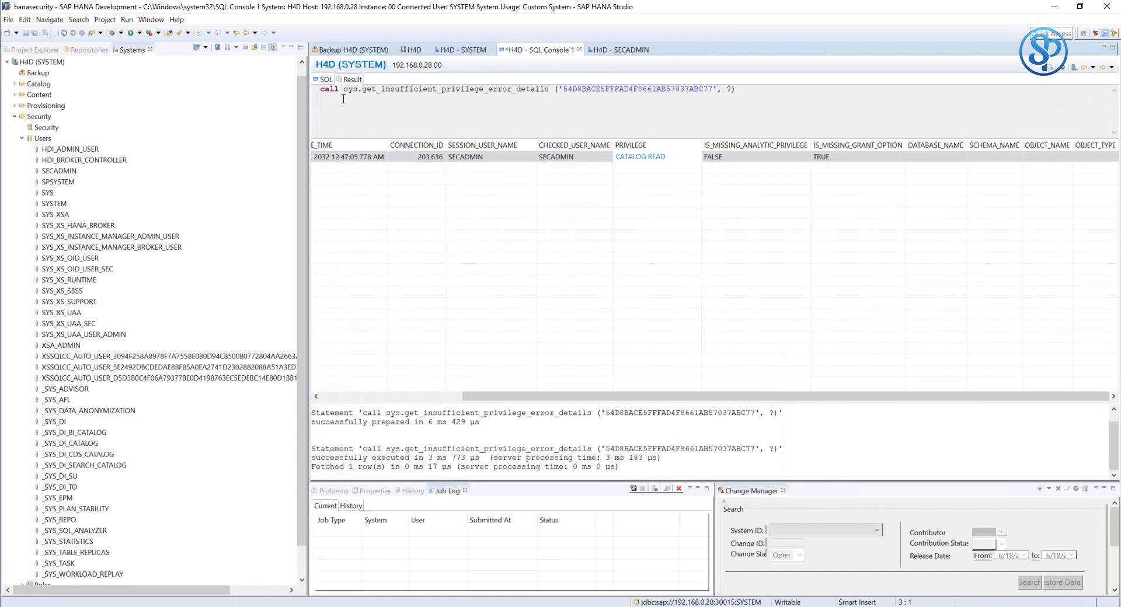
click(324, 76)
click(505, 144)
drag(716, 108, 565, 107)
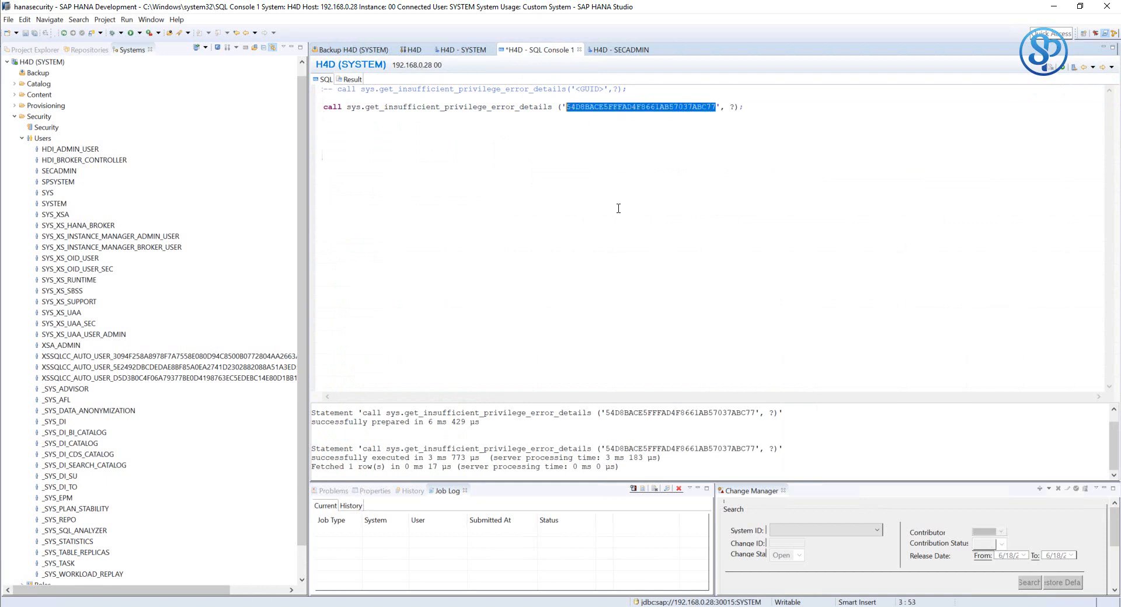
text(DBA6052D65161D418FFEC4823D1DF214)
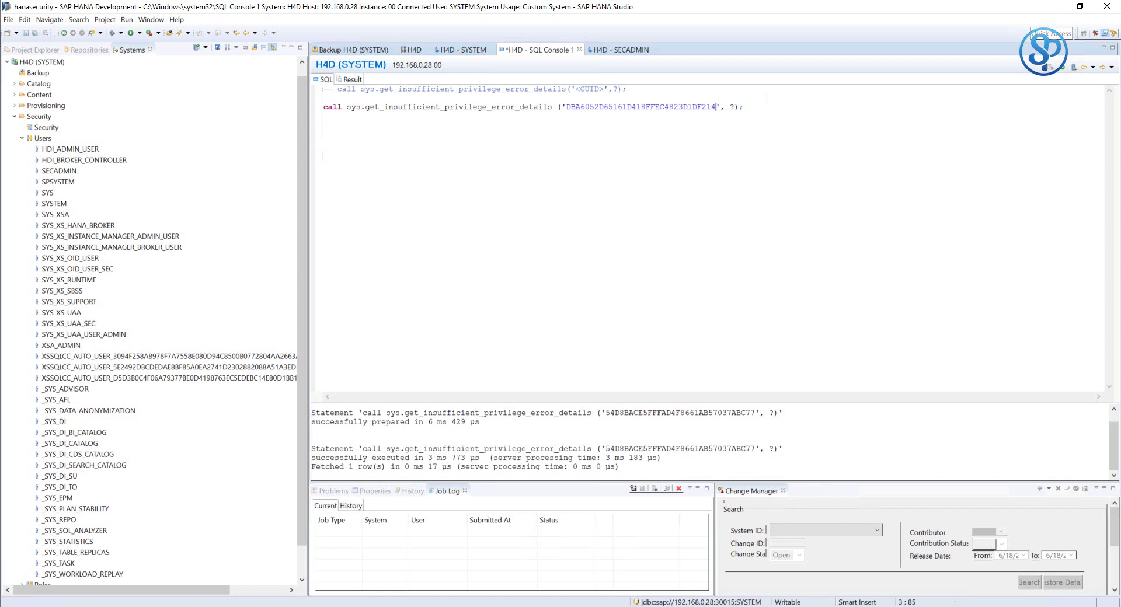
- Clear the previous output and run the error-details call for the new GUID
drag(765, 104, 228, 98)
right_click(640, 426)
click(657, 432)
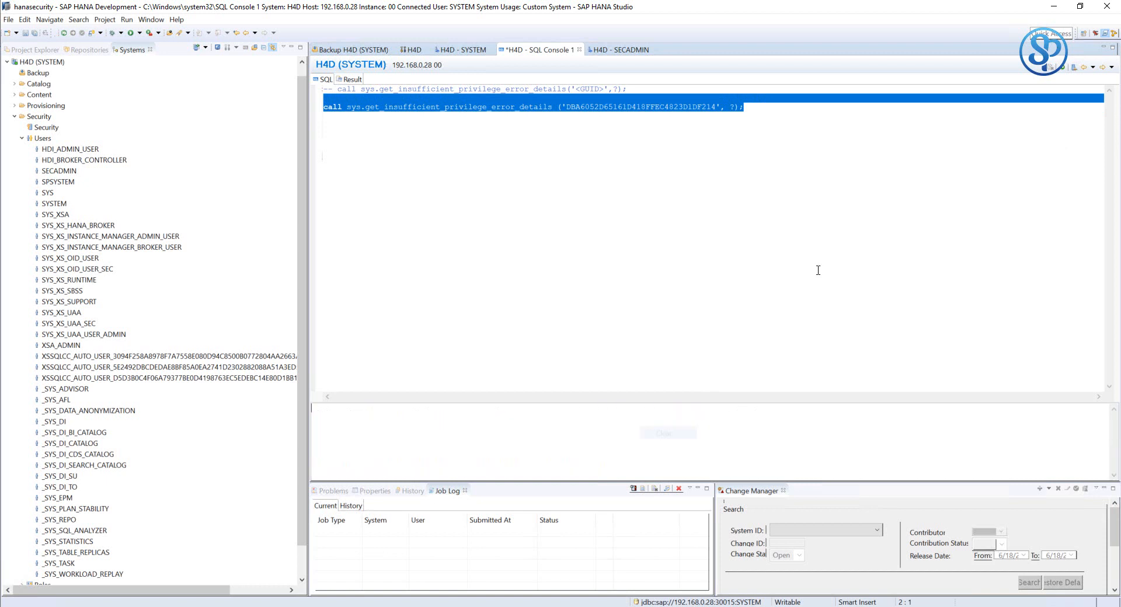
click(1063, 67)
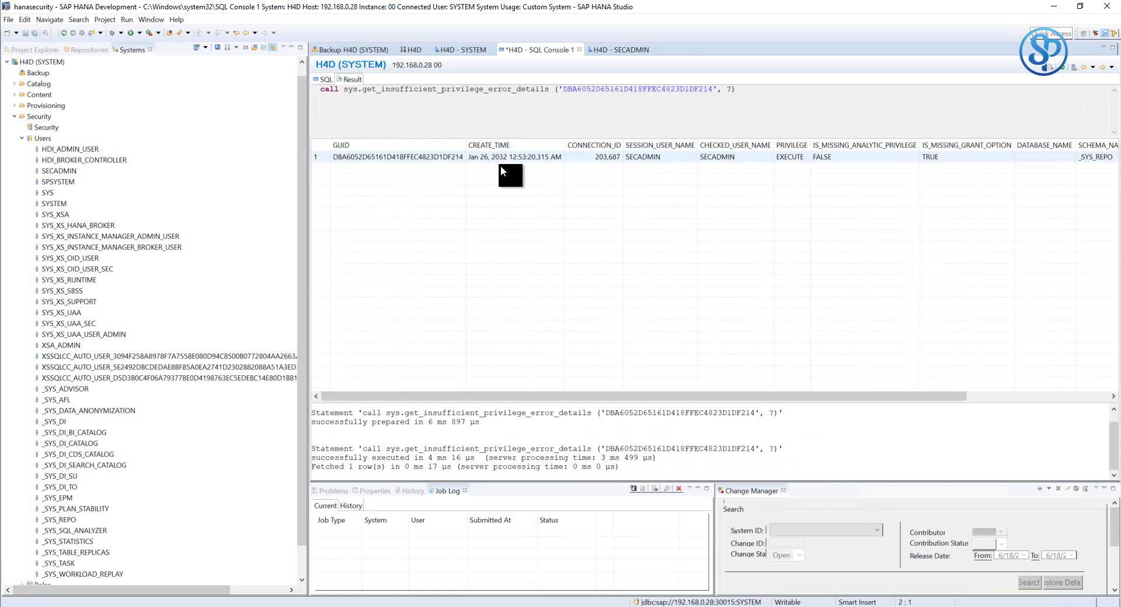
click(407, 158)
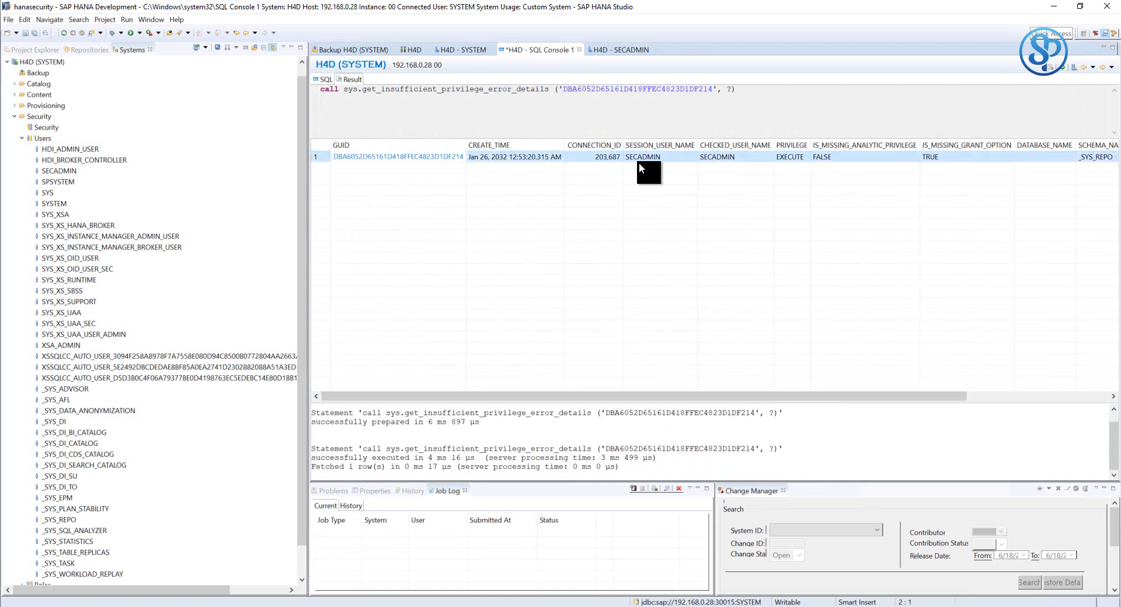
click(720, 156)
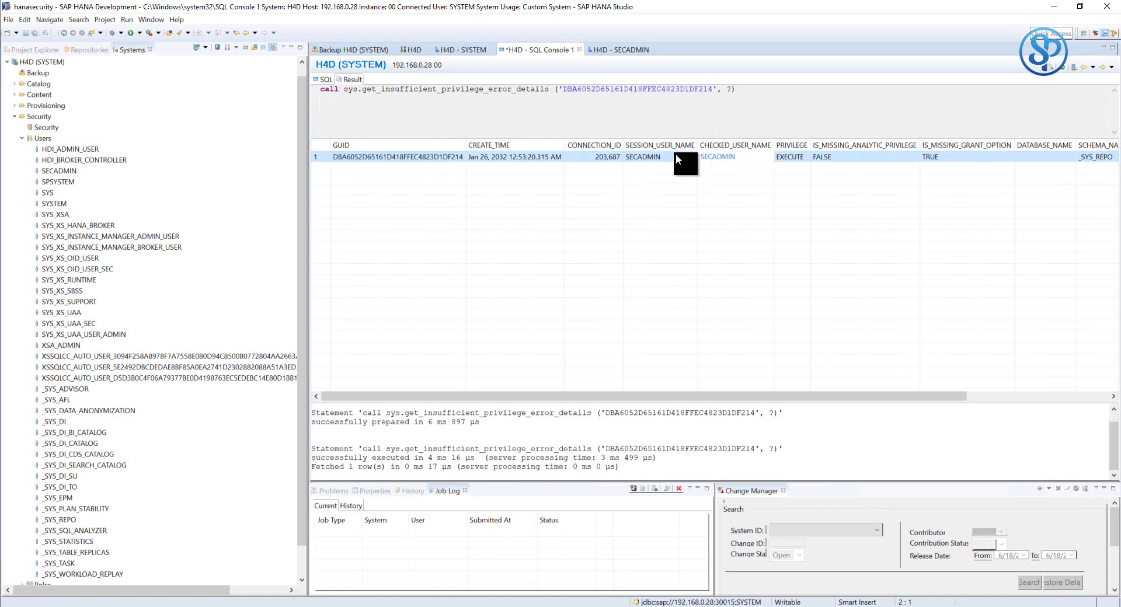
drag(752, 393, 867, 397)
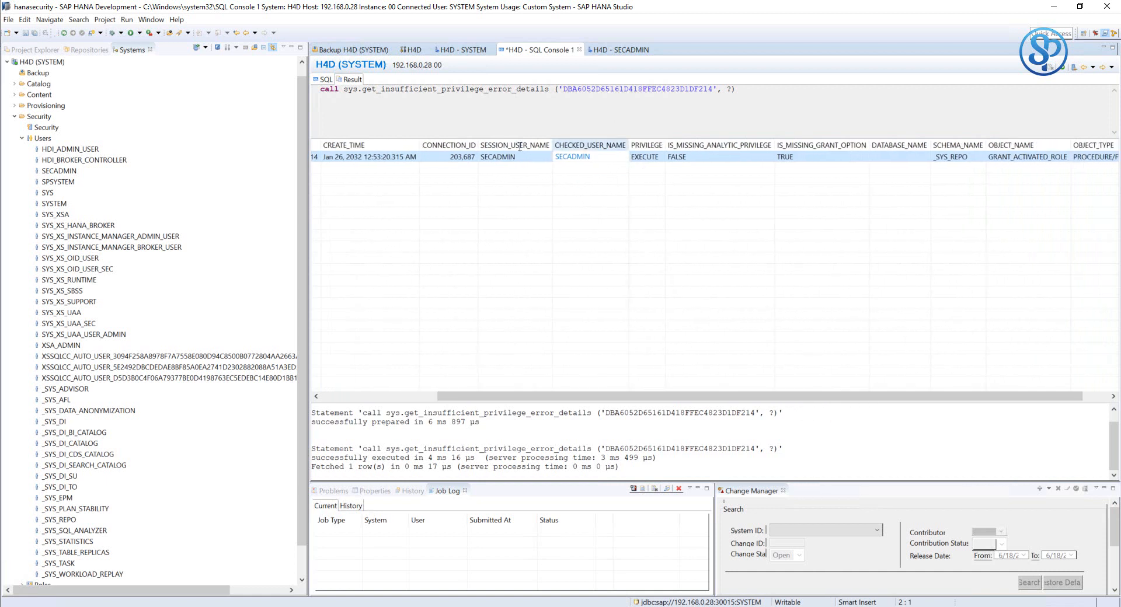
drag(664, 143, 676, 143)
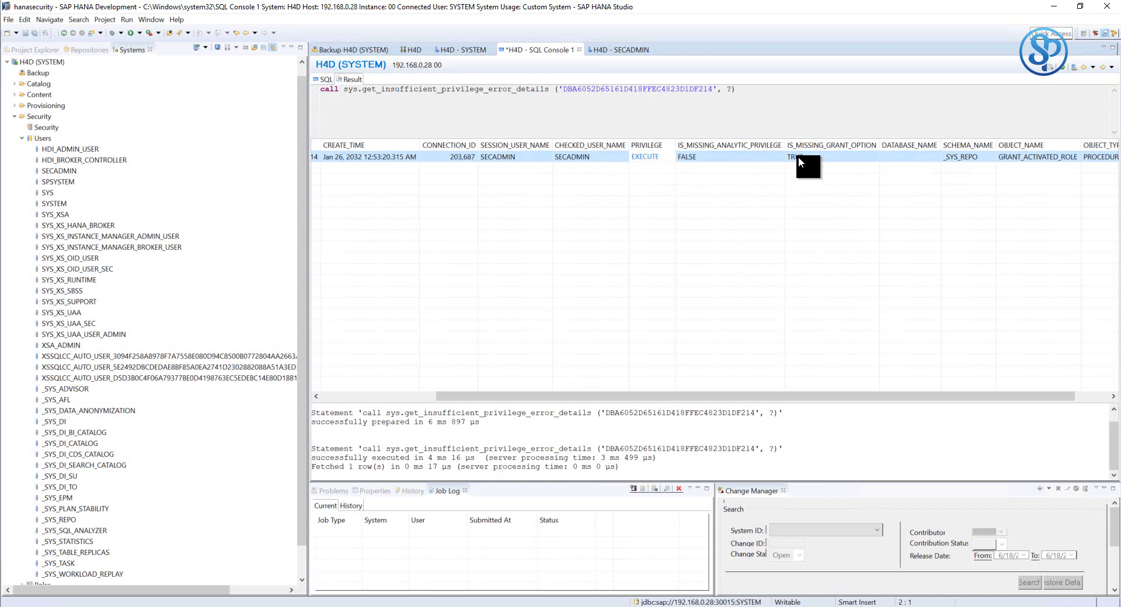
drag(939, 393, 1022, 406)
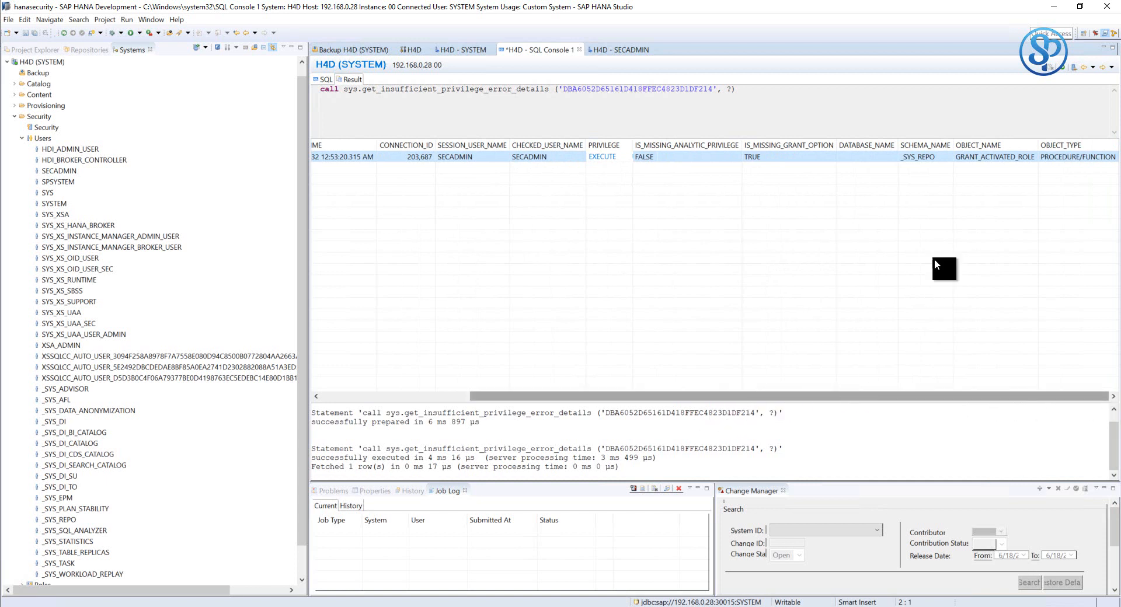
click(976, 157)
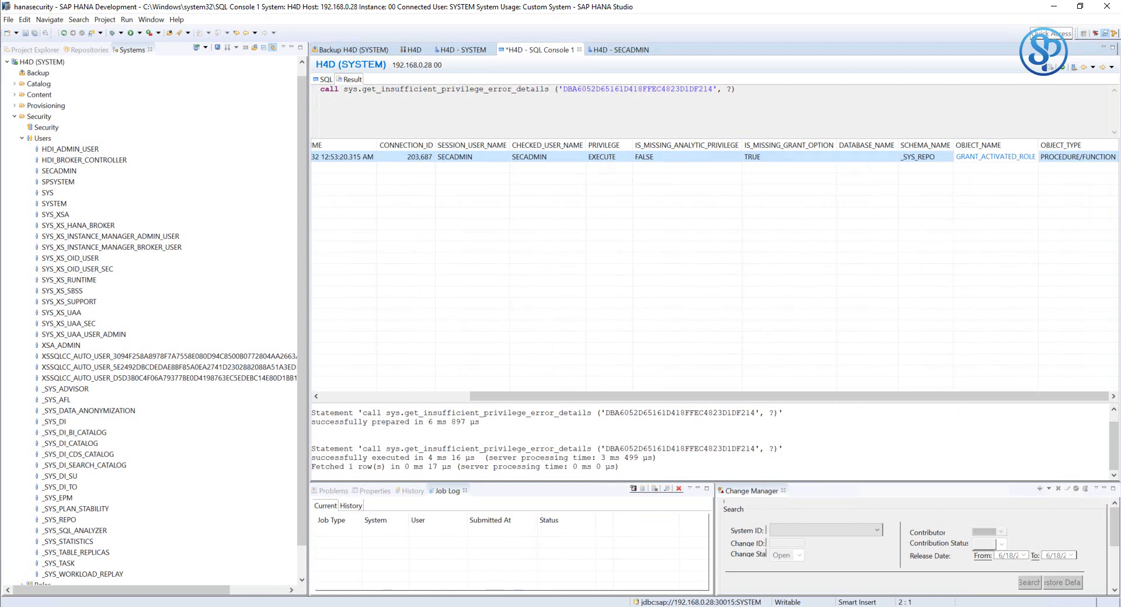
key(alt+Tab)
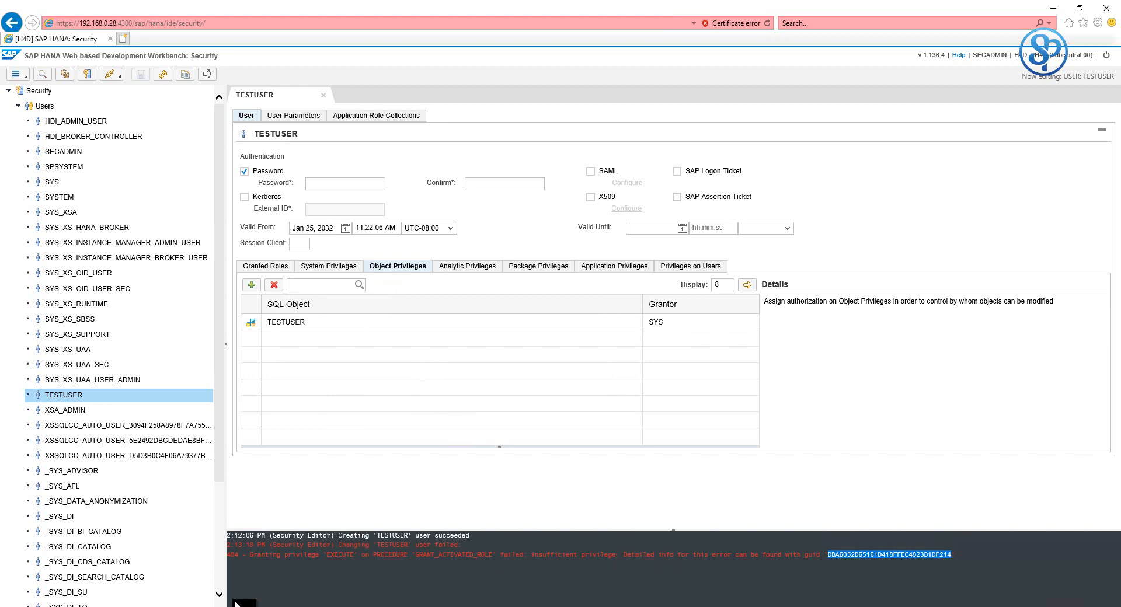
mouse_move(875, 3)
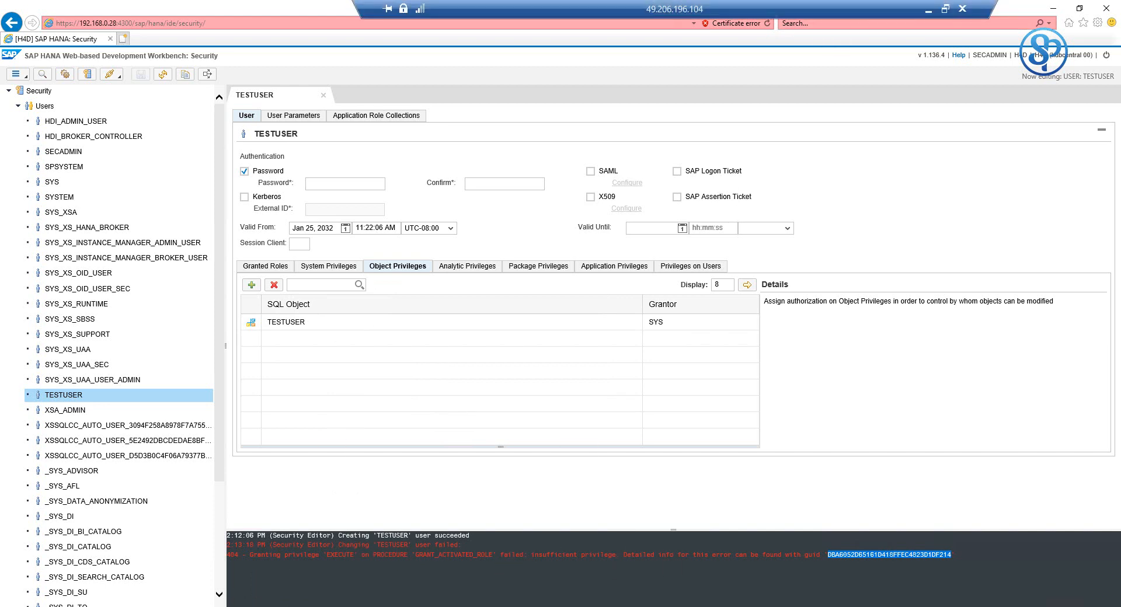
key(alt+Tab)
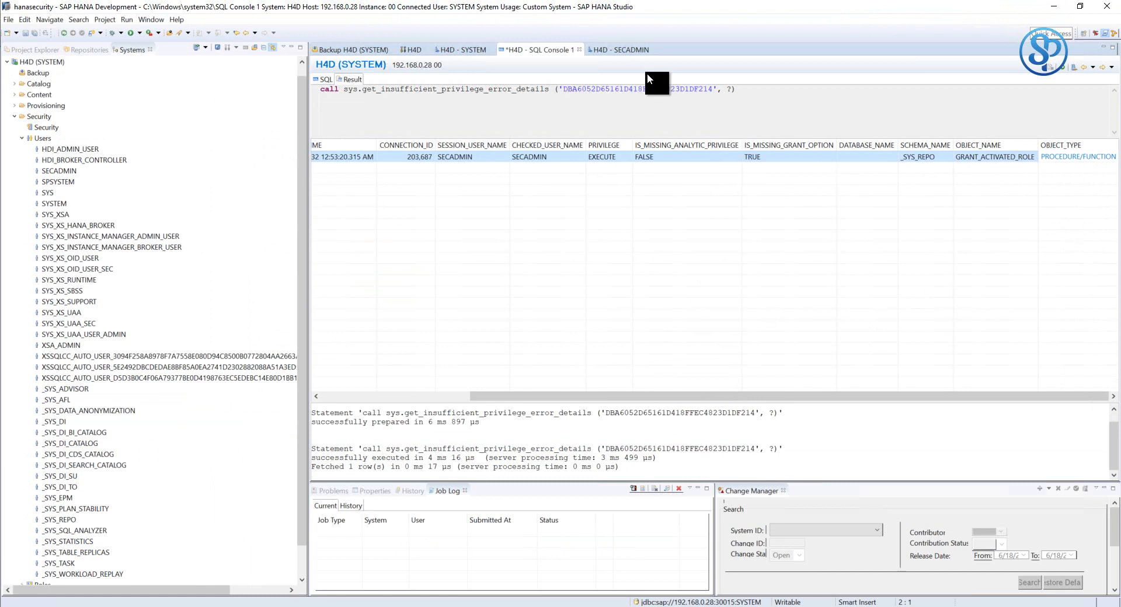
- Show SECADMIN's object privileges with a wider Catalog Object column
click(622, 51)
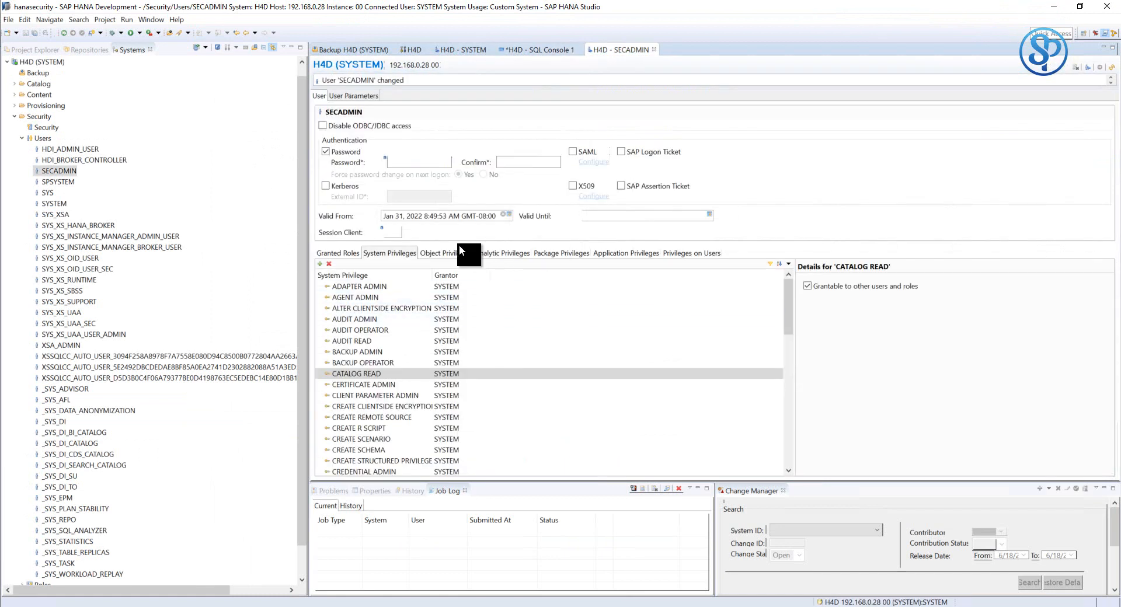
click(454, 252)
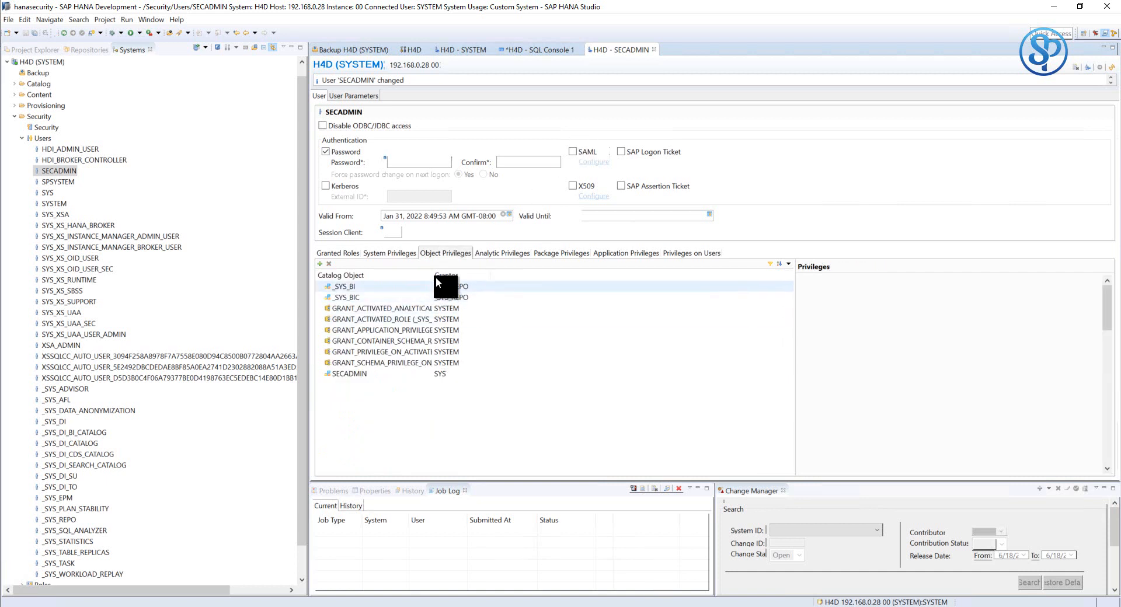
drag(433, 278, 476, 276)
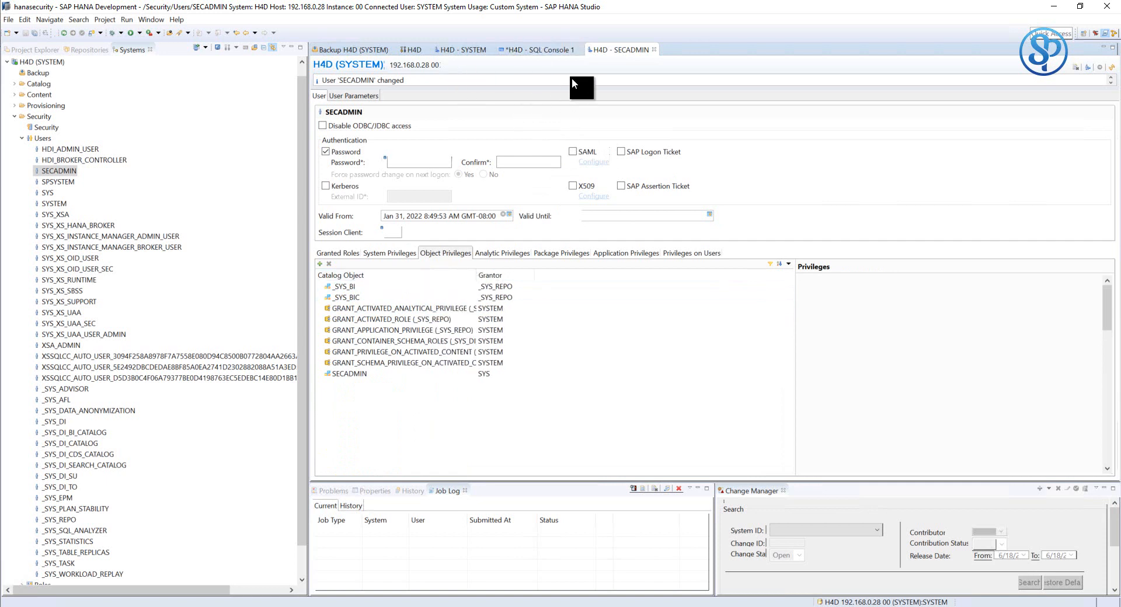
click(542, 49)
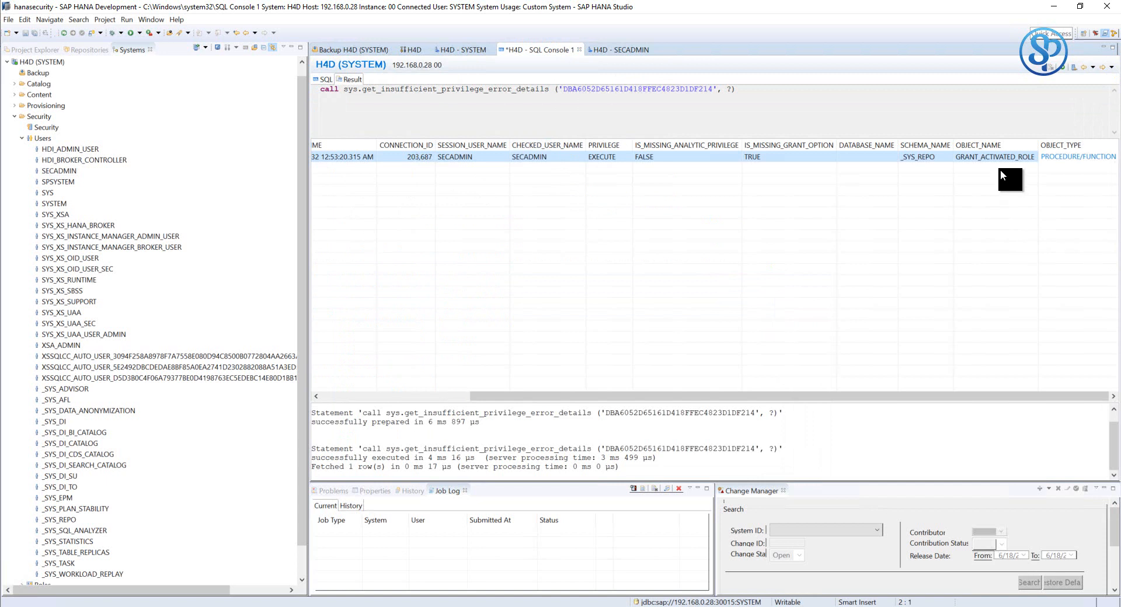
click(622, 49)
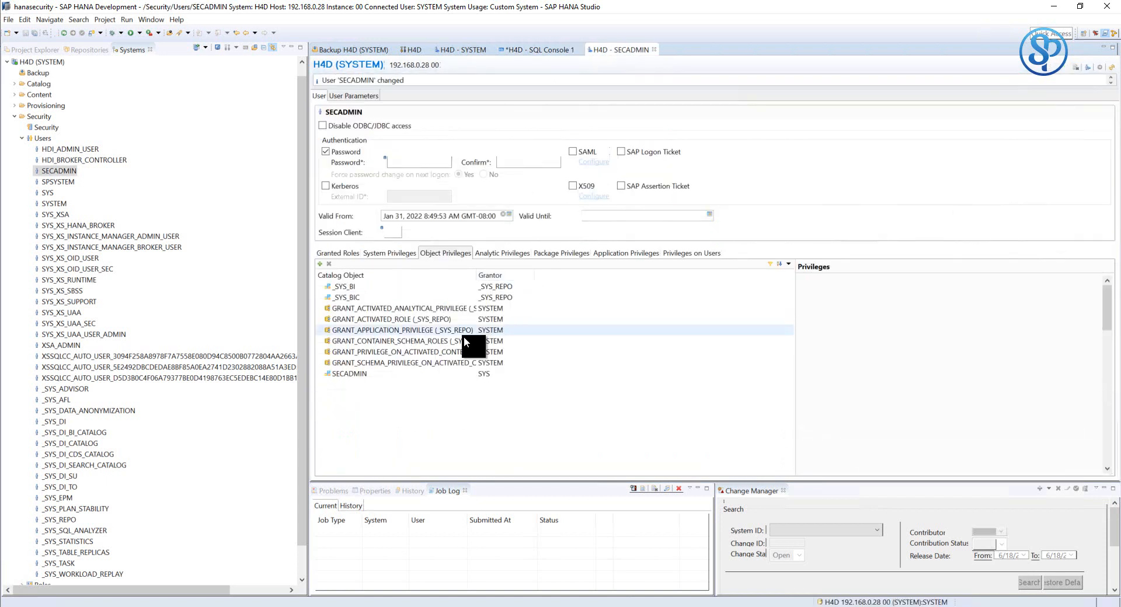
- Set EXECUTE on GRANT_ACTIVATED_ROLE to 'Grantable to Others' Yes and deploy SECADMIN
click(381, 320)
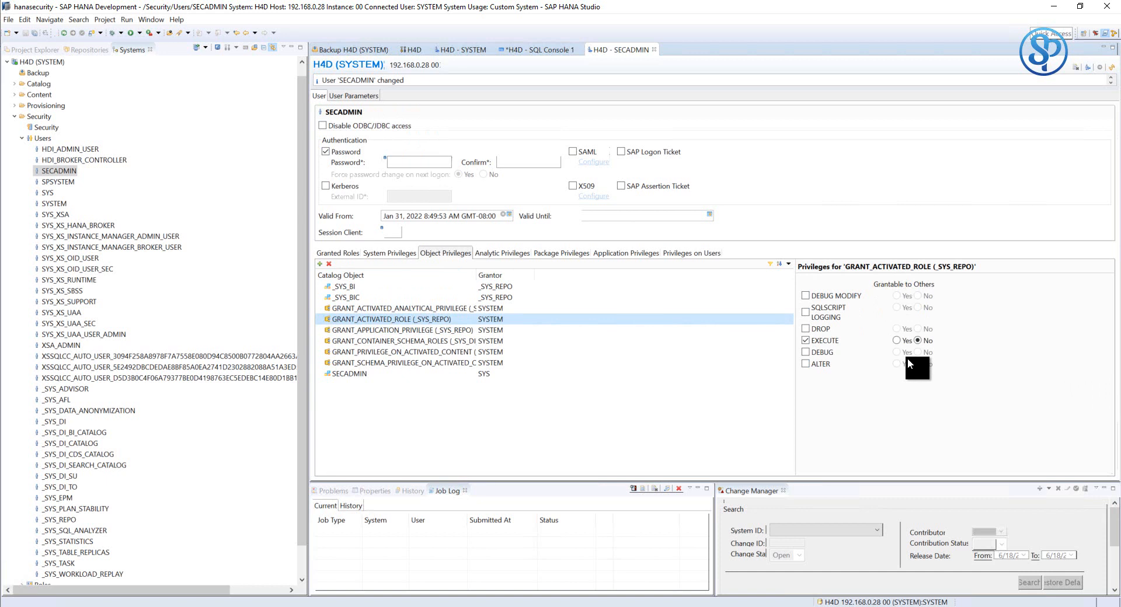
click(897, 341)
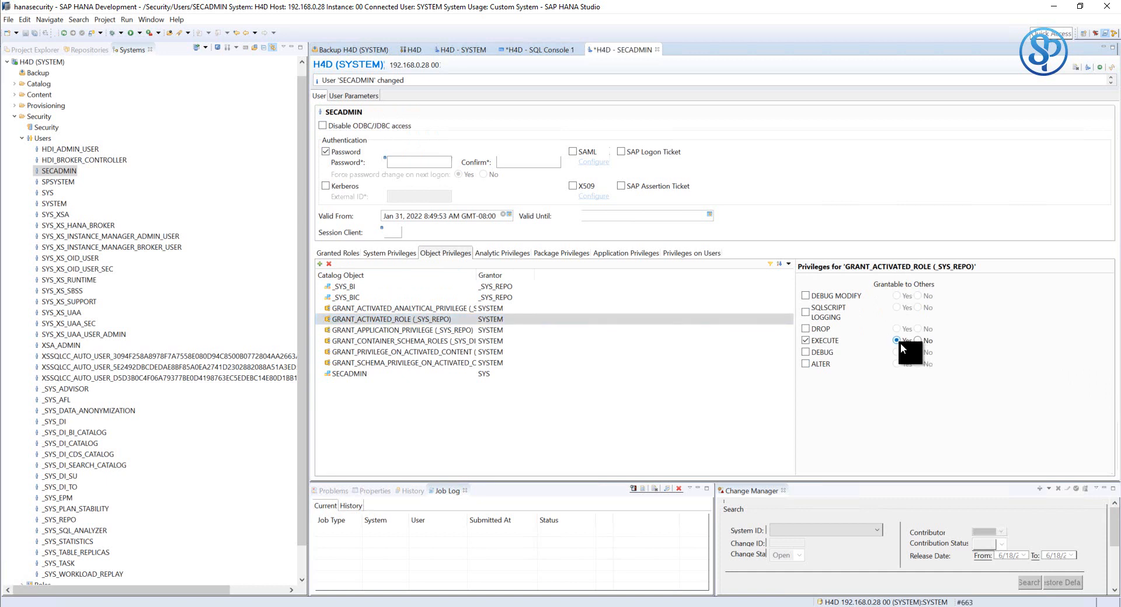
click(1101, 68)
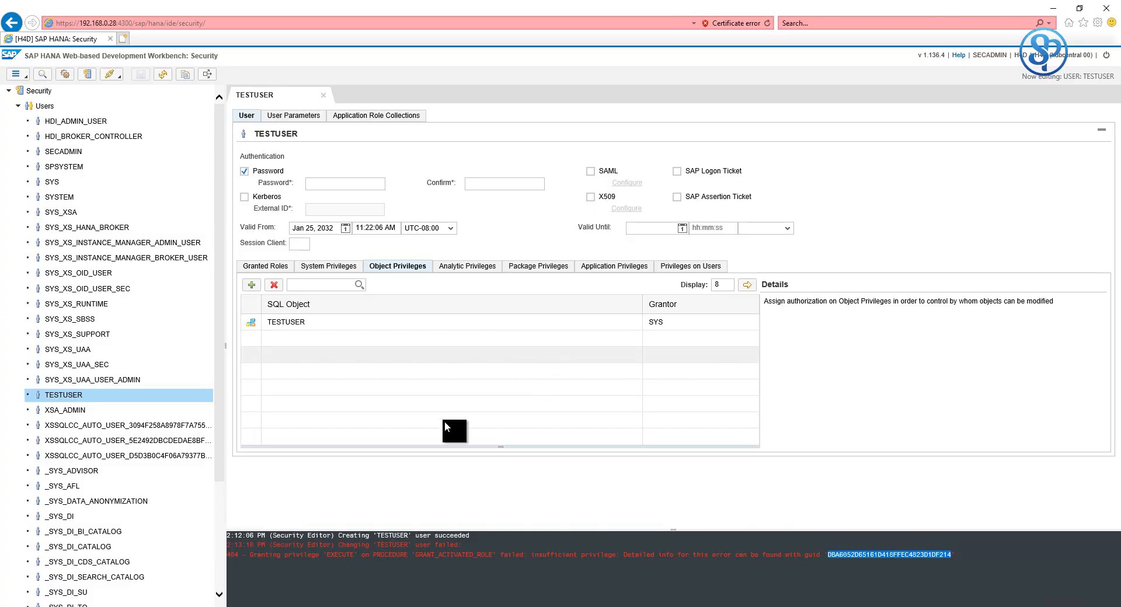
- Add GRANT_ACTIVATED_ROLE with EXECUTE to TESTUSER's object privileges and save the user
click(251, 284)
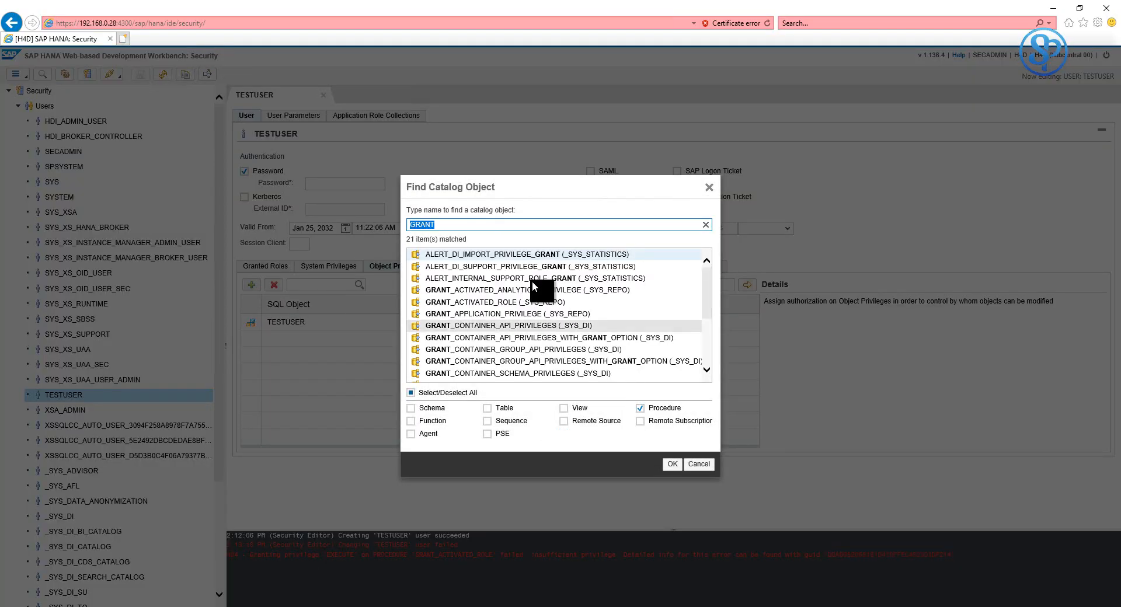
click(490, 303)
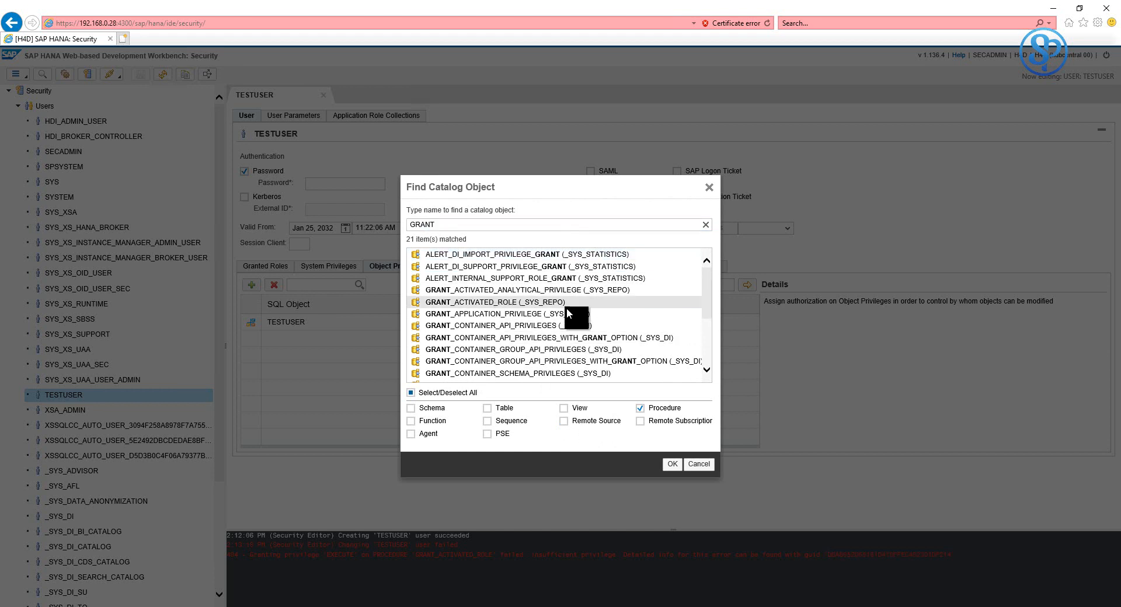
click(671, 464)
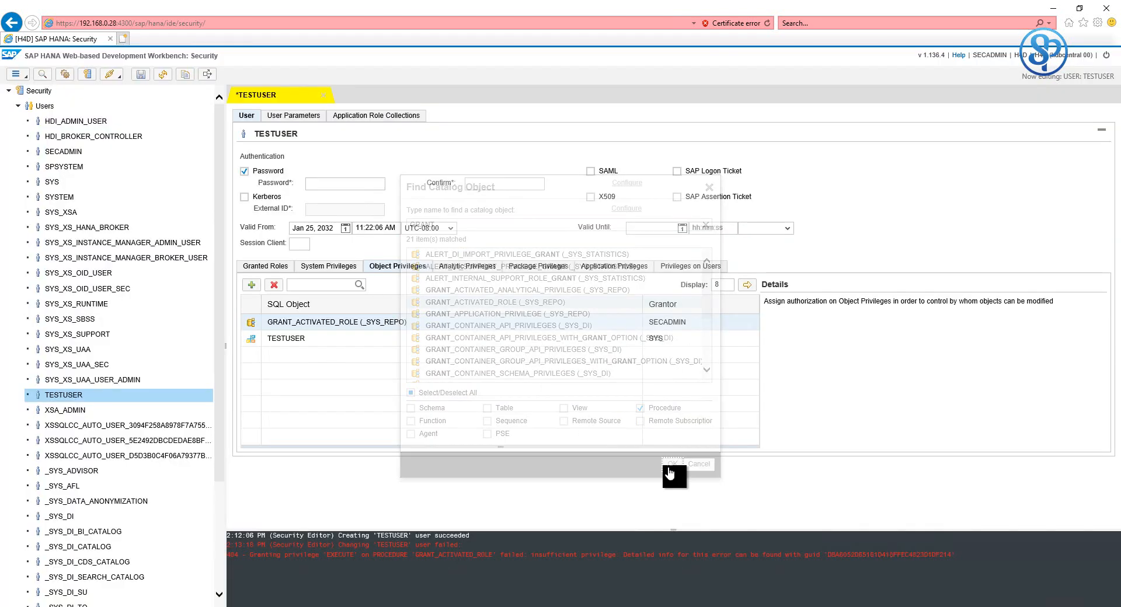
click(791, 356)
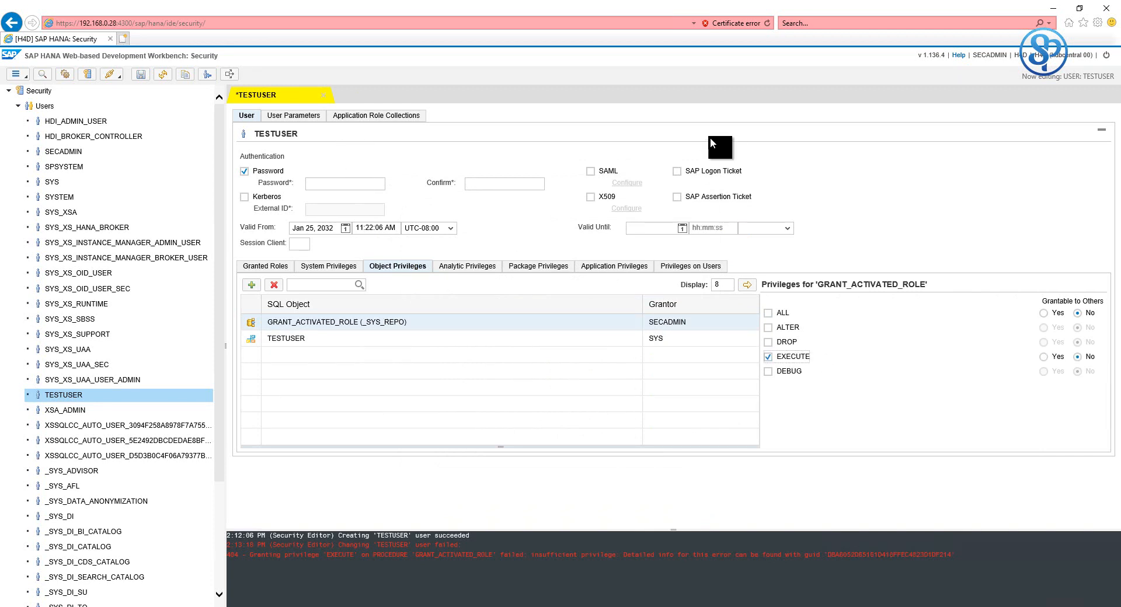
click(140, 75)
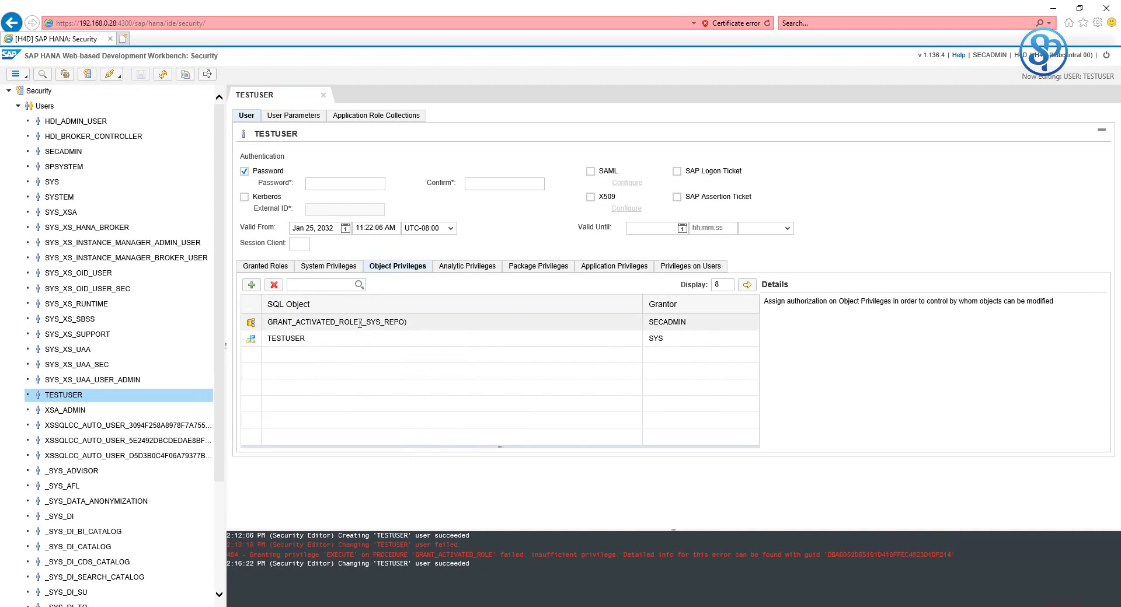
click(381, 352)
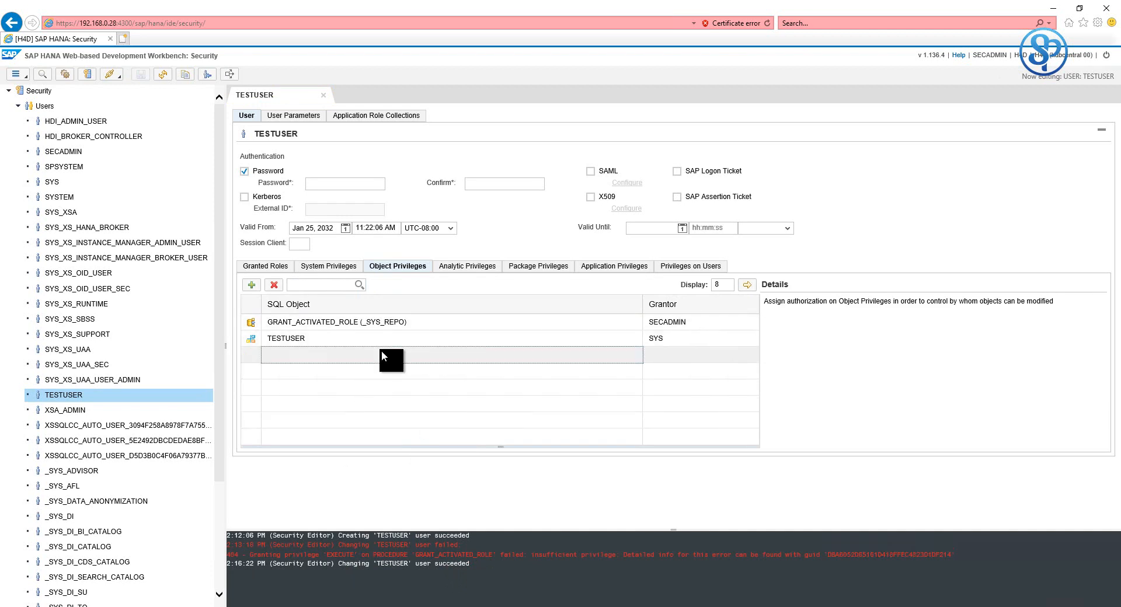
- Add REVOKE_ACTIVATED_ROLE with EXECUTE to TESTUSER's object privileges and clear the console log
click(252, 285)
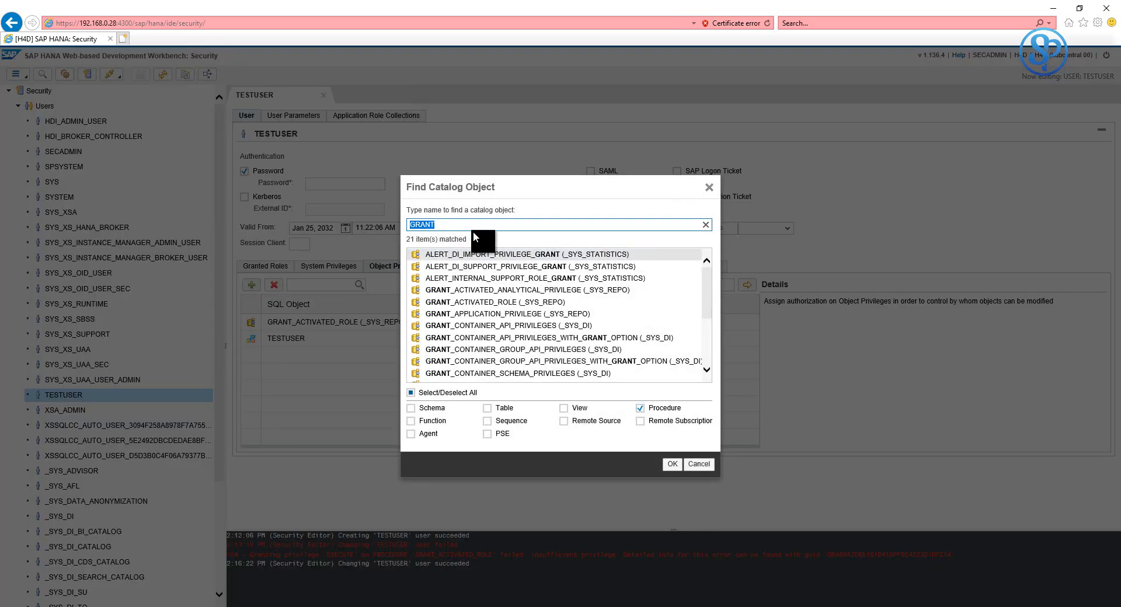
text(RE)
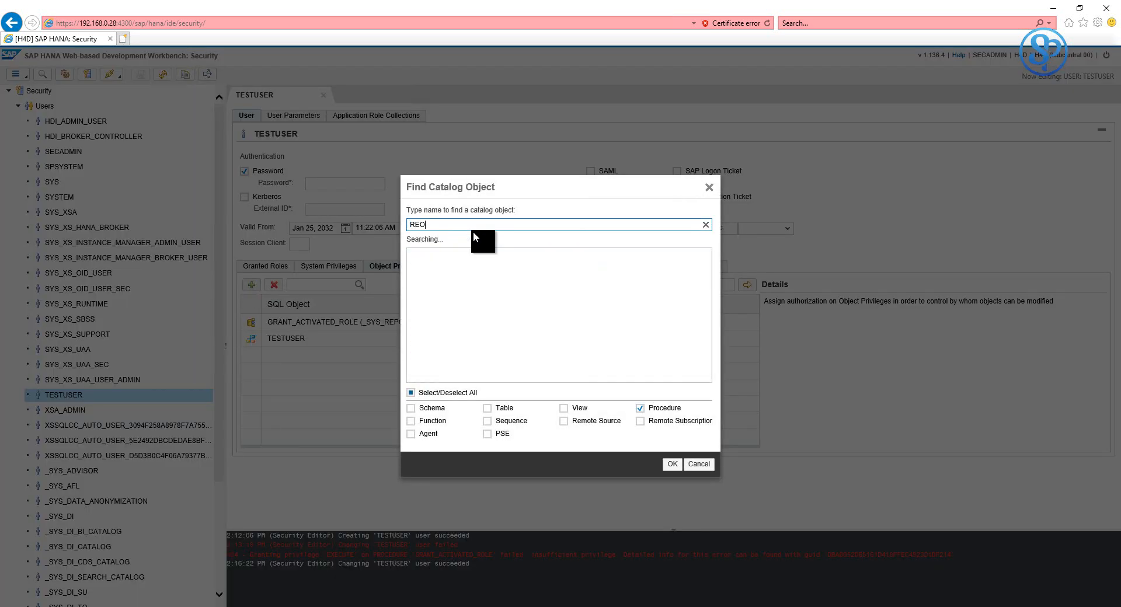
text(VOK)
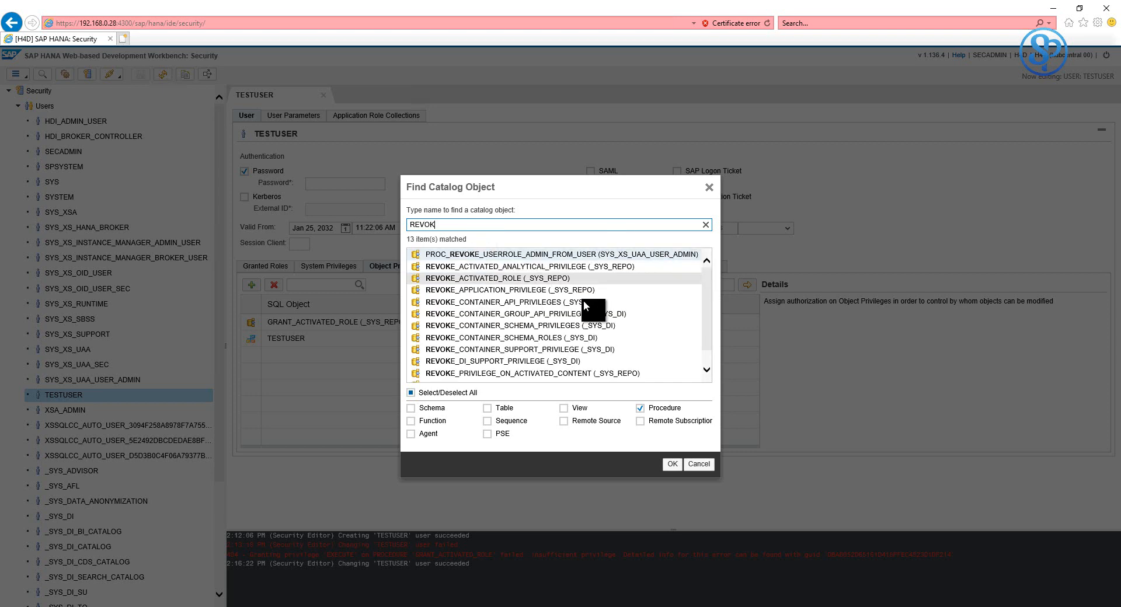
click(486, 278)
click(671, 464)
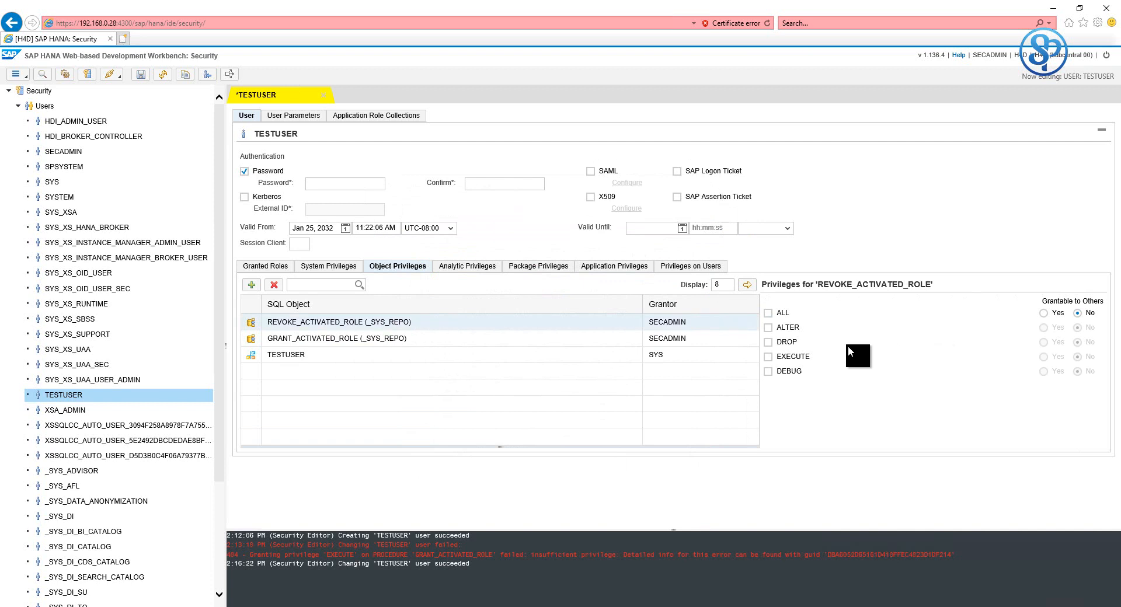
click(793, 355)
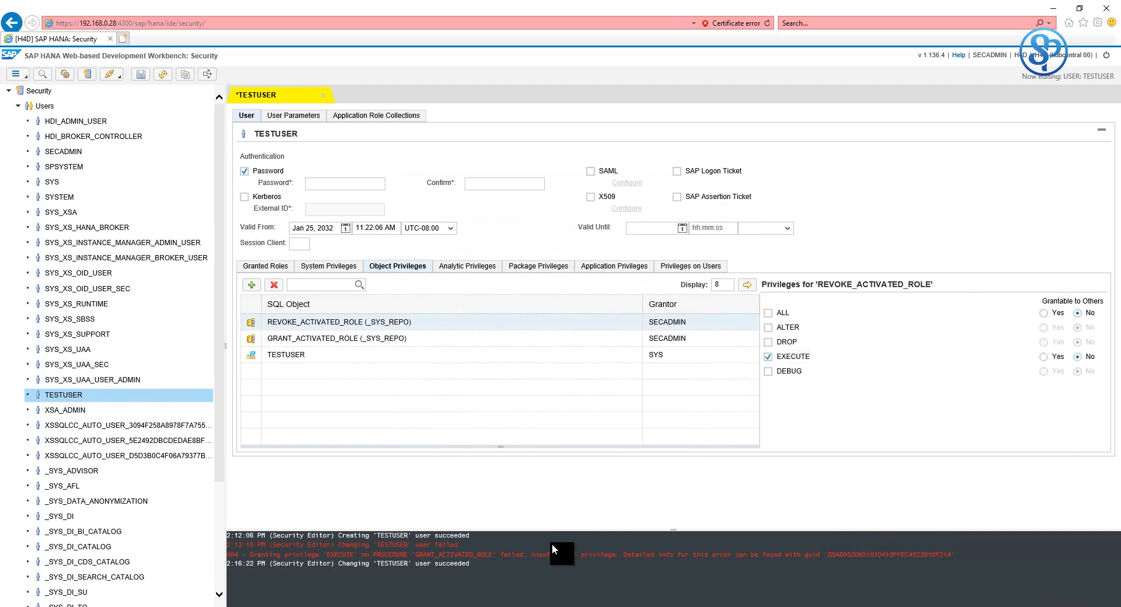
click(566, 550)
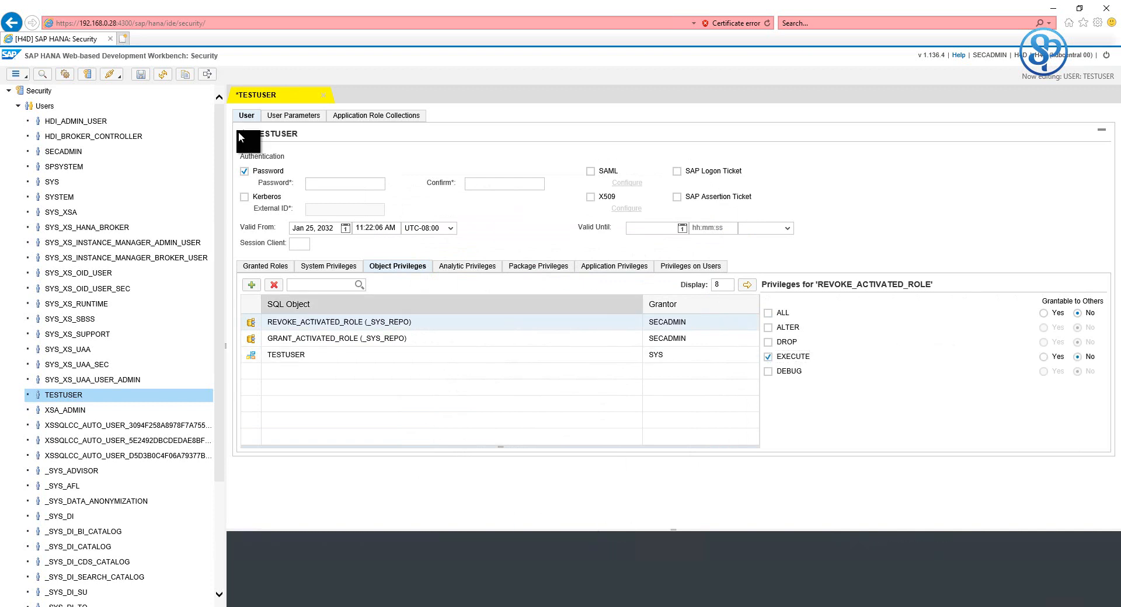
- Save TESTUSER, which fails with insufficient privilege, and select the error's GUID
click(140, 77)
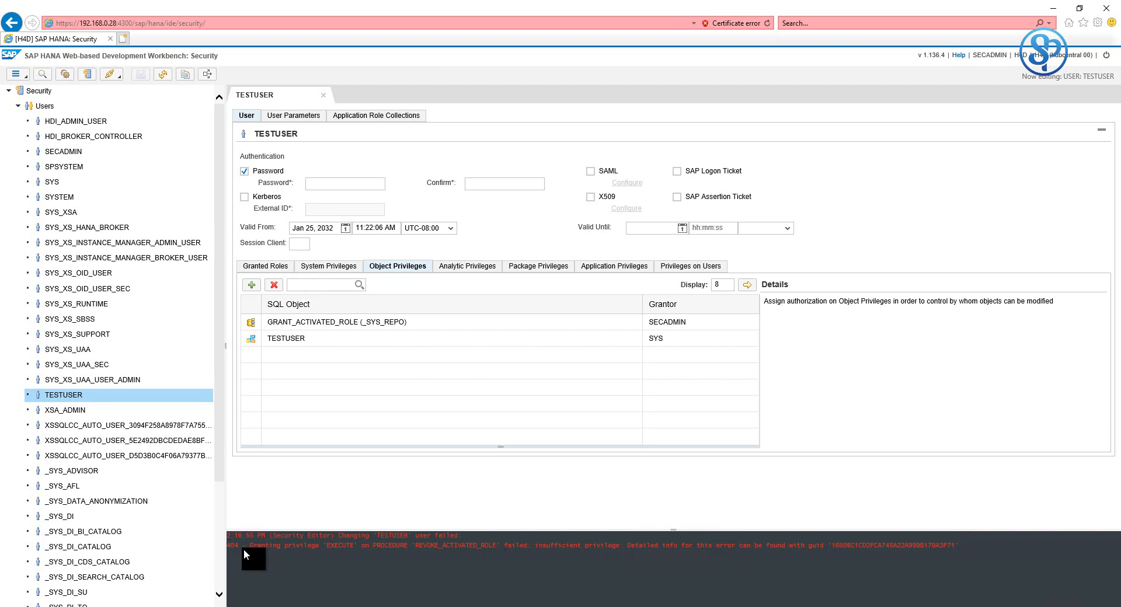
drag(246, 546, 916, 544)
click(951, 546)
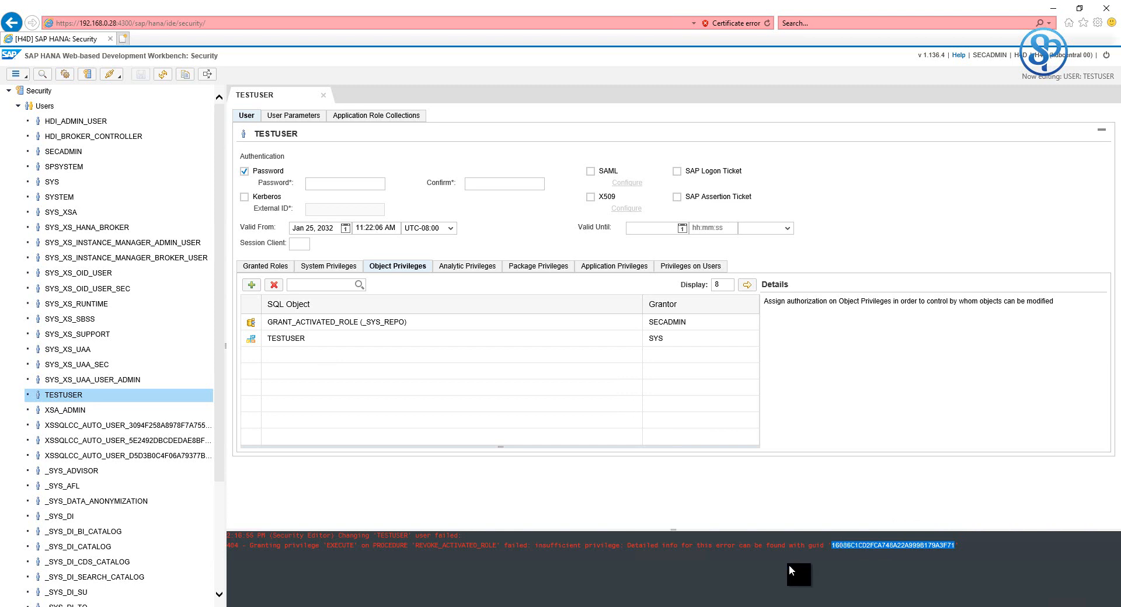
- Paste the new GUID over the old one in the error-details call in SQL Console 1
key(alt+Tab)
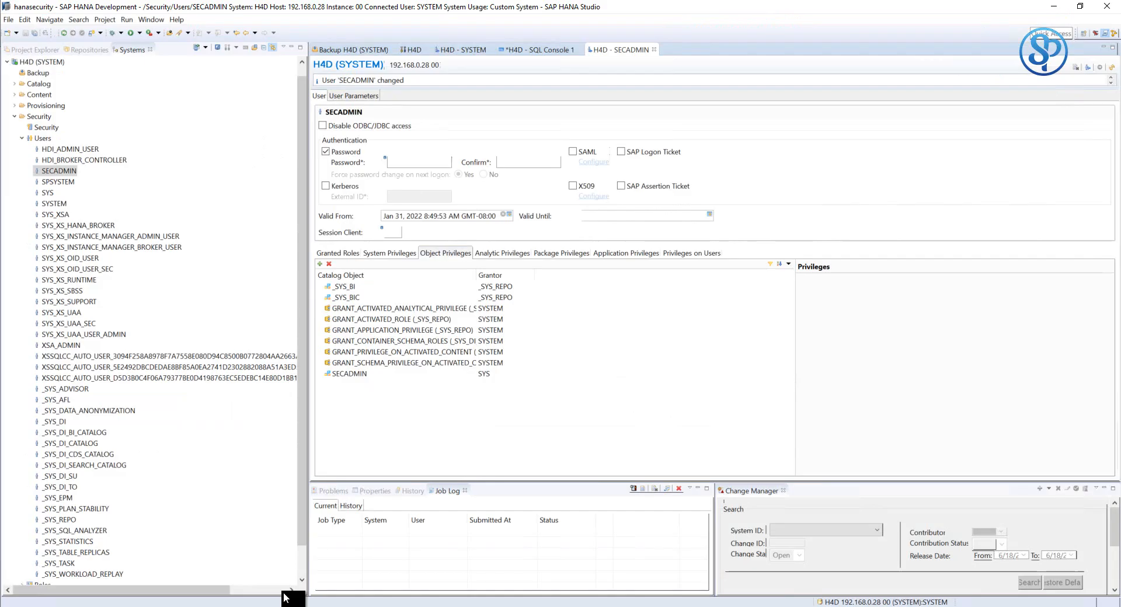
click(544, 47)
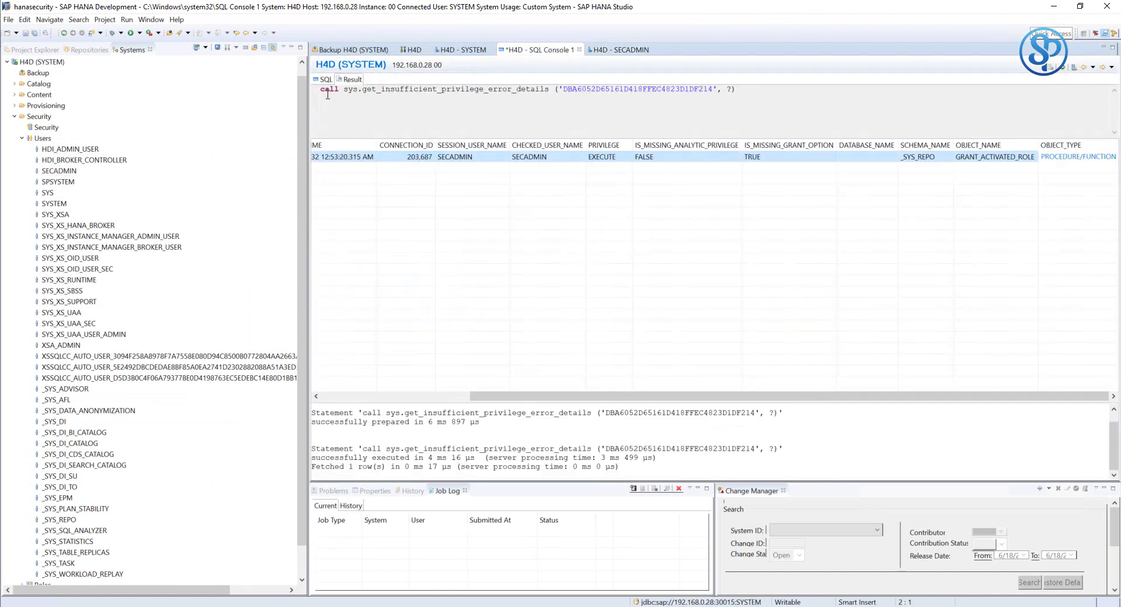
click(322, 81)
key(Right)
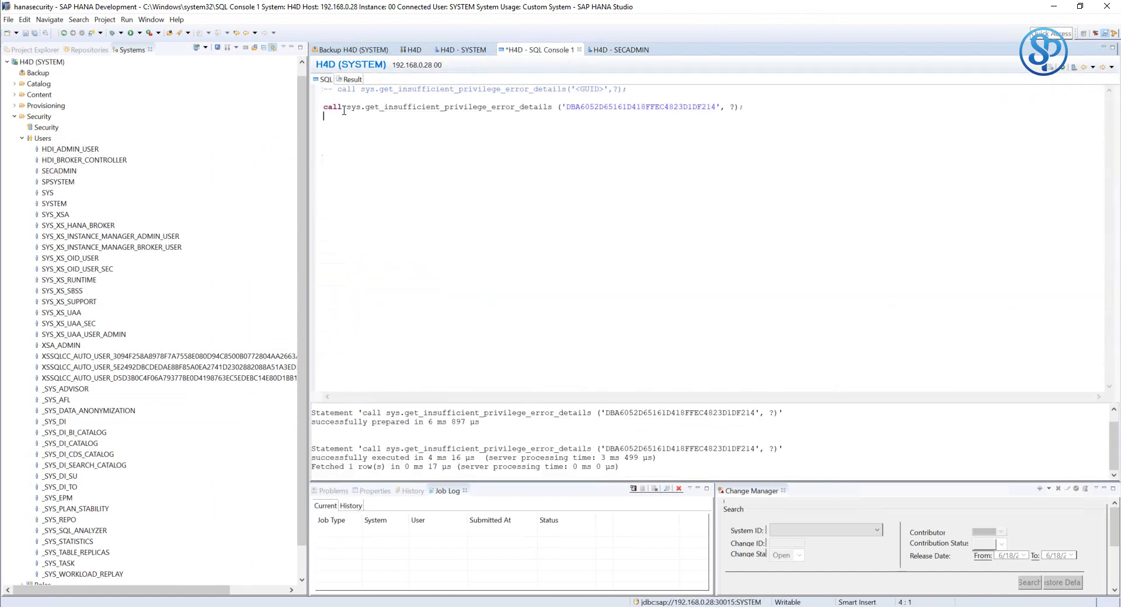
drag(716, 107, 565, 109)
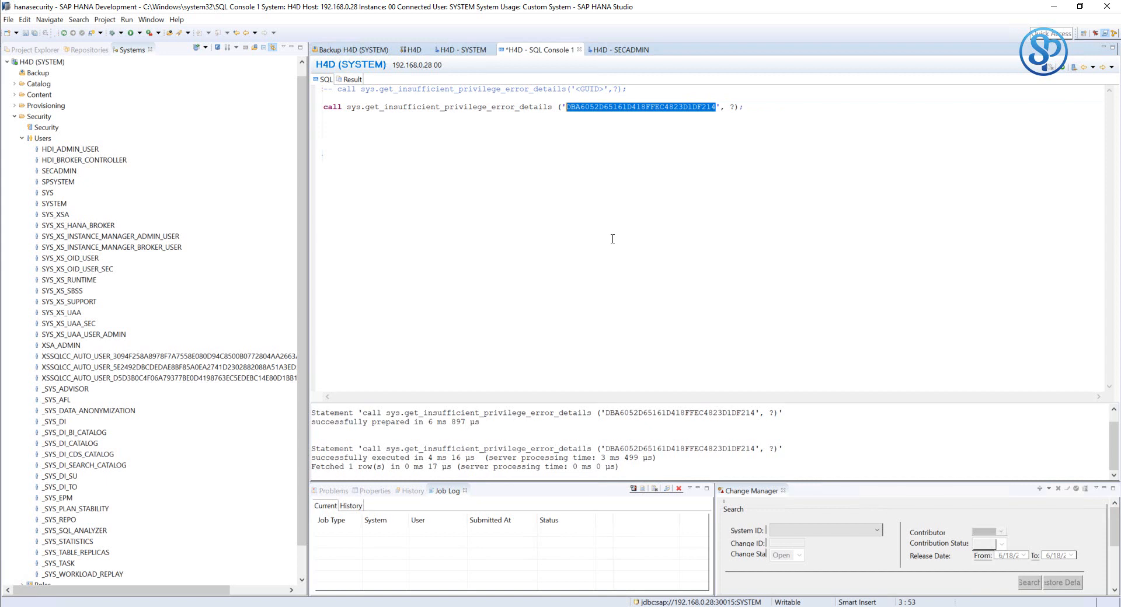
text(16086C1CD2FCA748A22A999B179A3F71)
- Clear the old output and run the error-details call for the new GUID
right_click(547, 424)
click(556, 431)
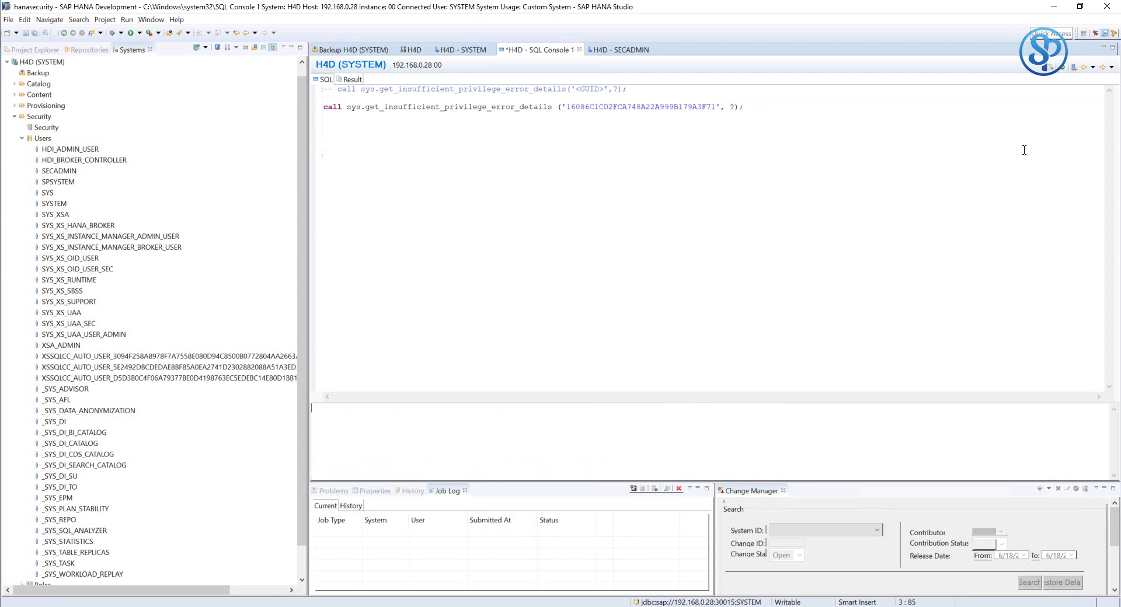
key(shift+Up)
key(shift+Up)
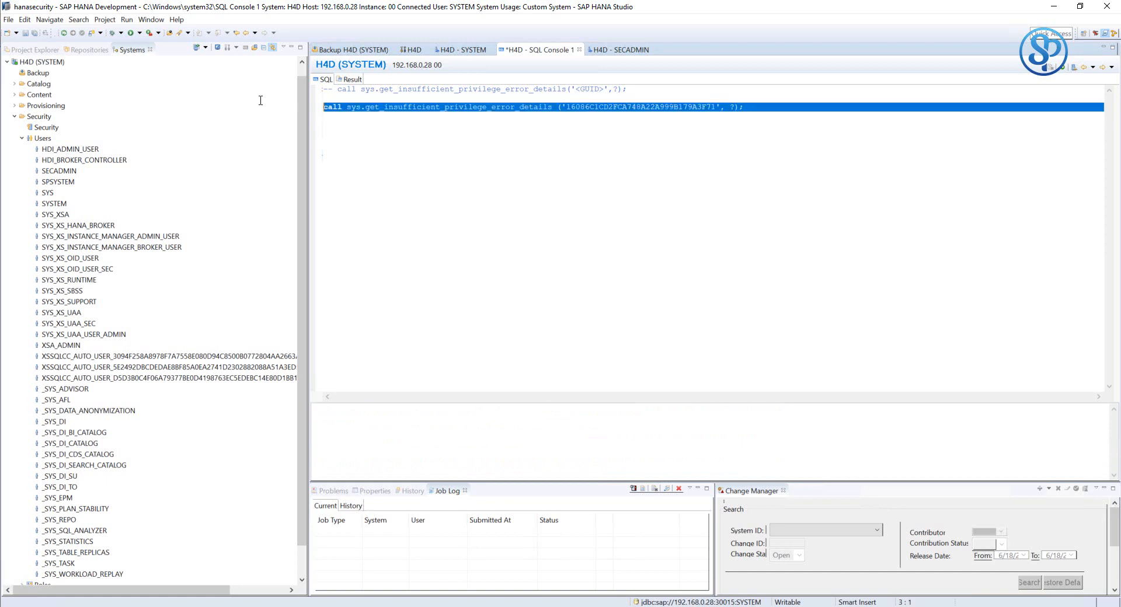
drag(743, 107, 324, 107)
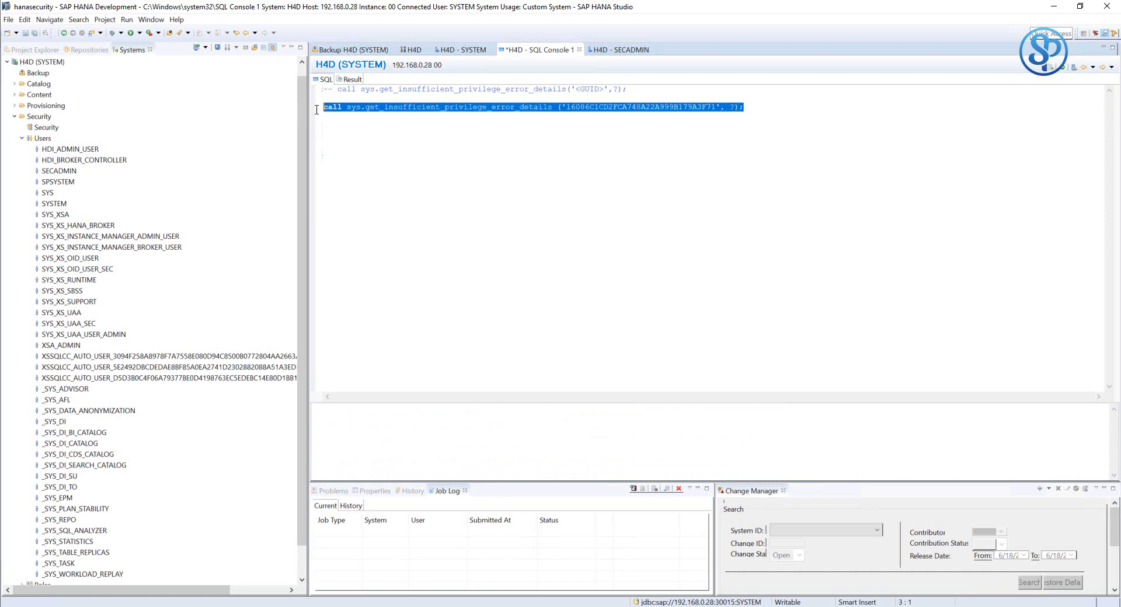
click(1063, 68)
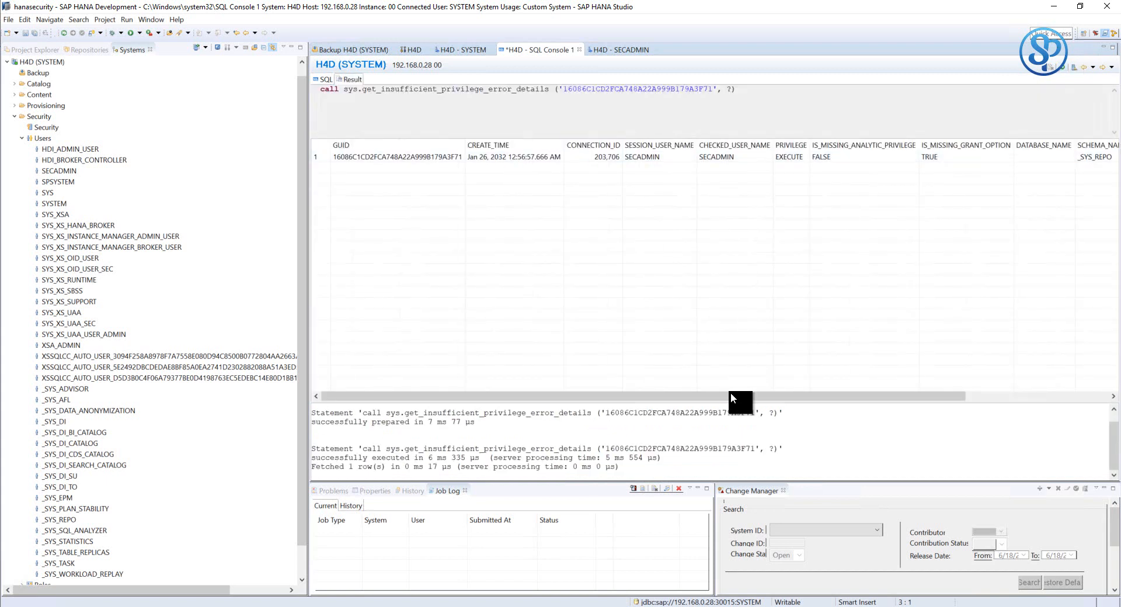
- Check the result's user, missing EXECUTE grant option and REVOKE_ACTIVATED_ROLE object, then return to SECADMIN's editor
drag(721, 393, 834, 396)
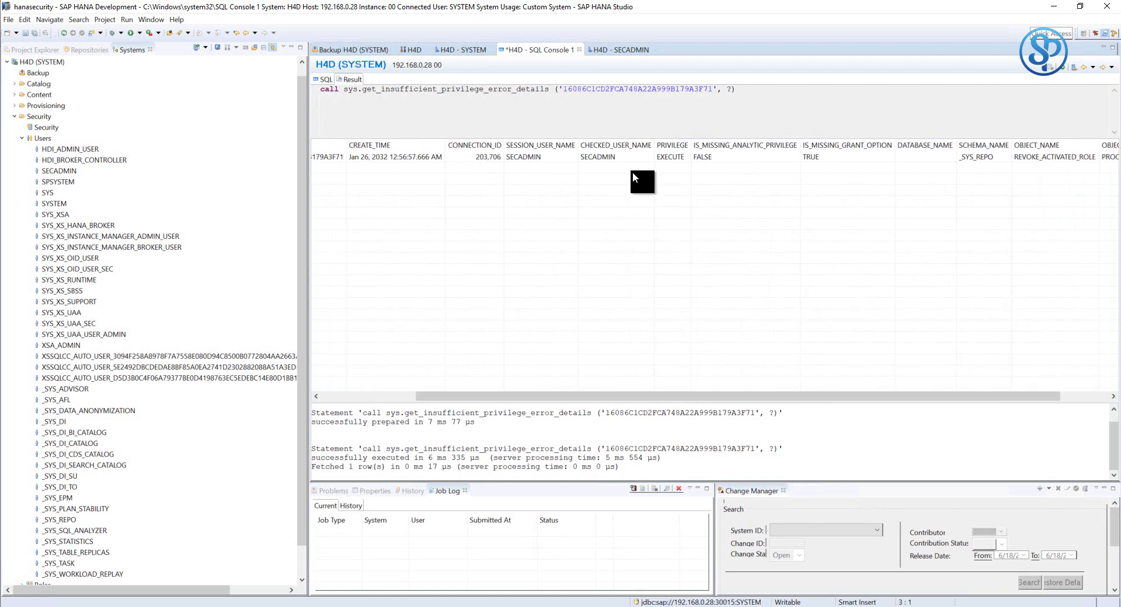
click(610, 156)
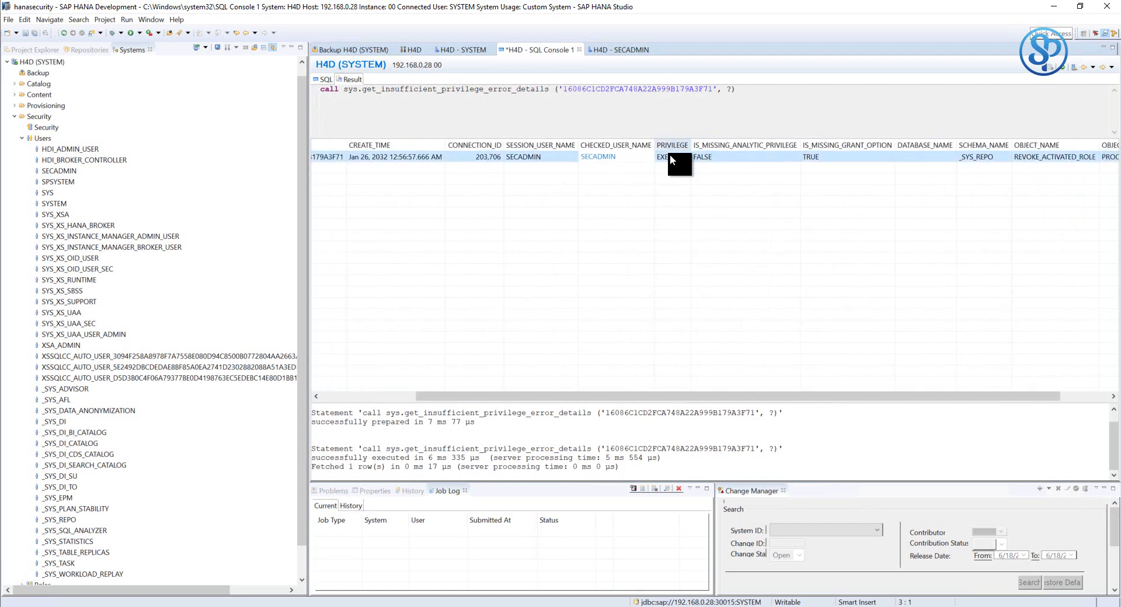
click(671, 156)
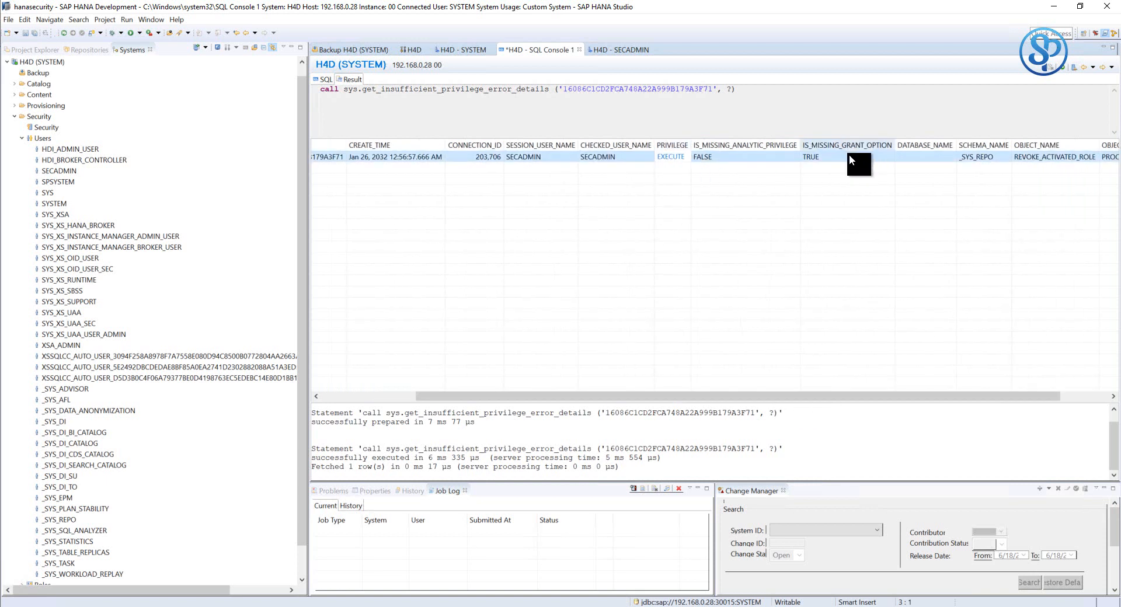
drag(926, 395, 1035, 396)
click(985, 160)
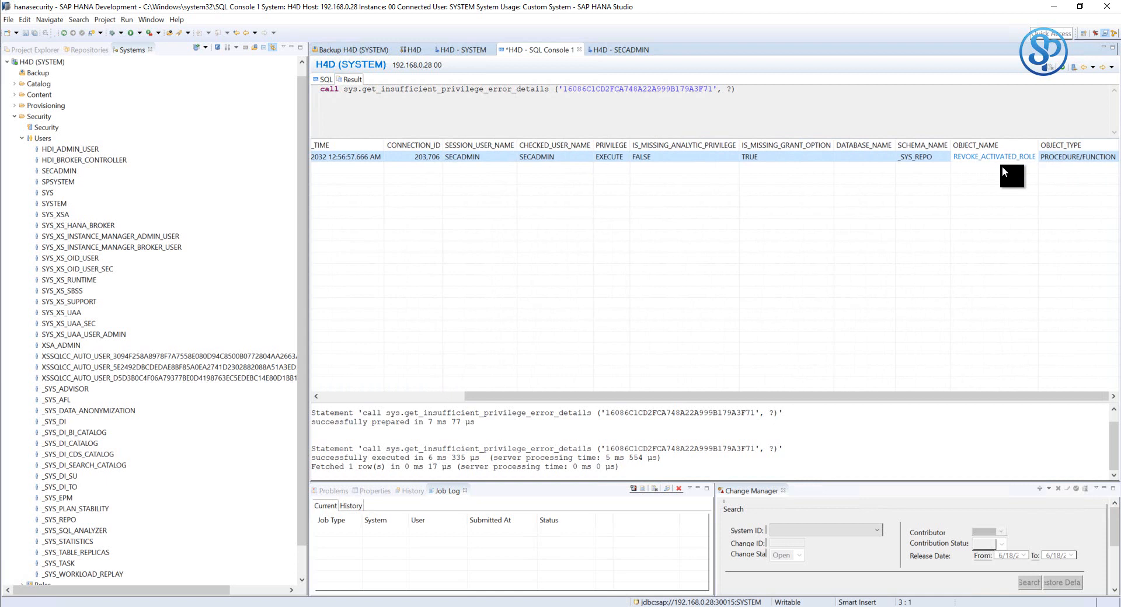
click(621, 49)
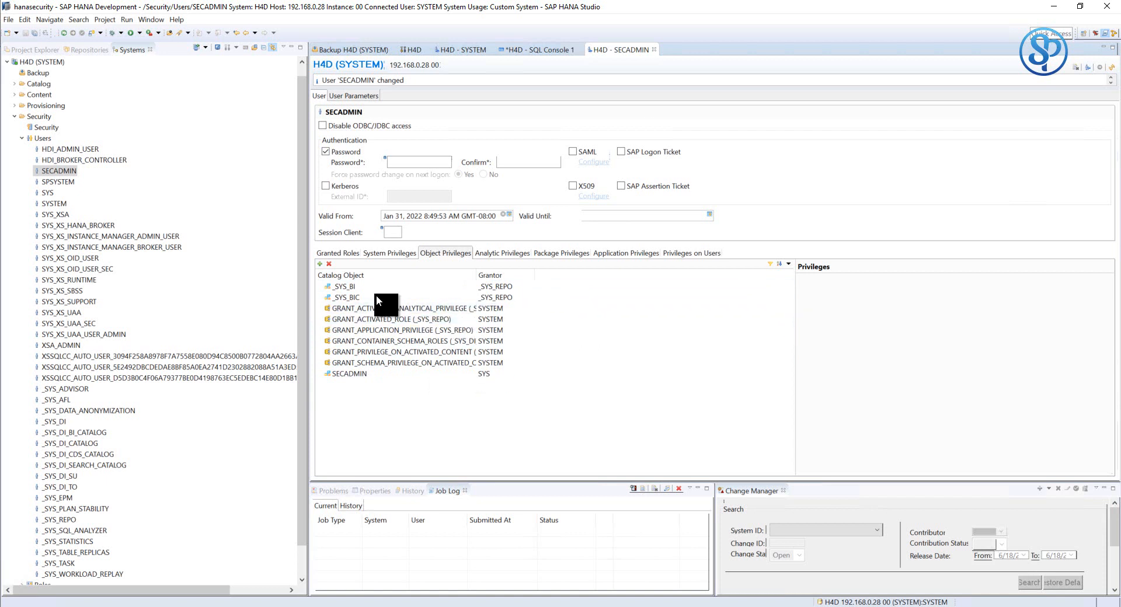
- Add REVOKE_ACTIVATED_ROLE (_SYS_REPO) to SECADMIN with EXECUTE grantable to others, and deploy
click(320, 264)
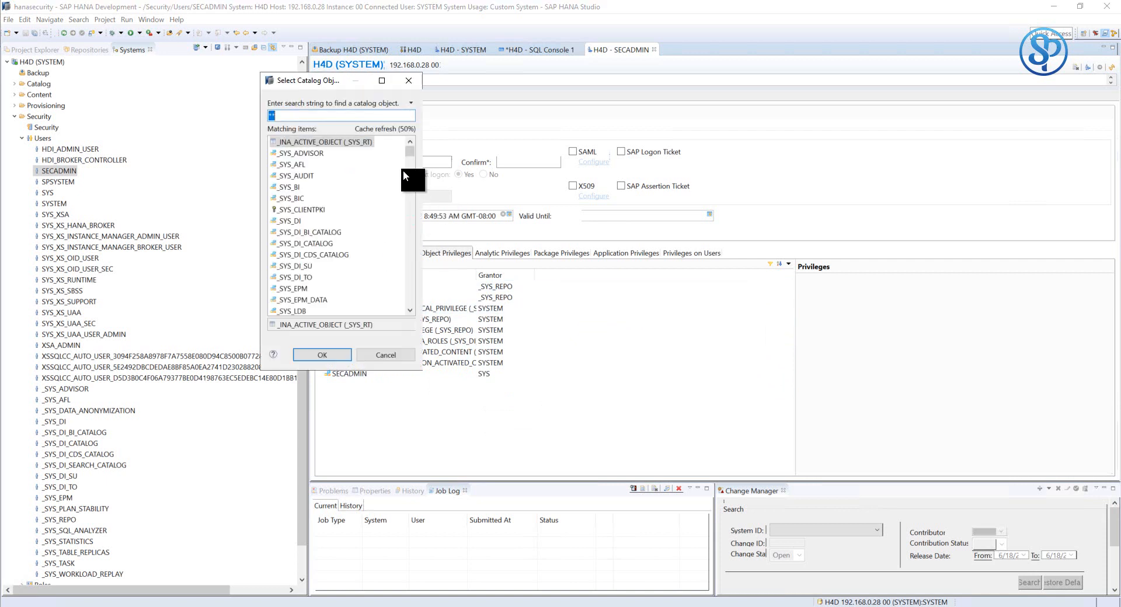
text(RE)
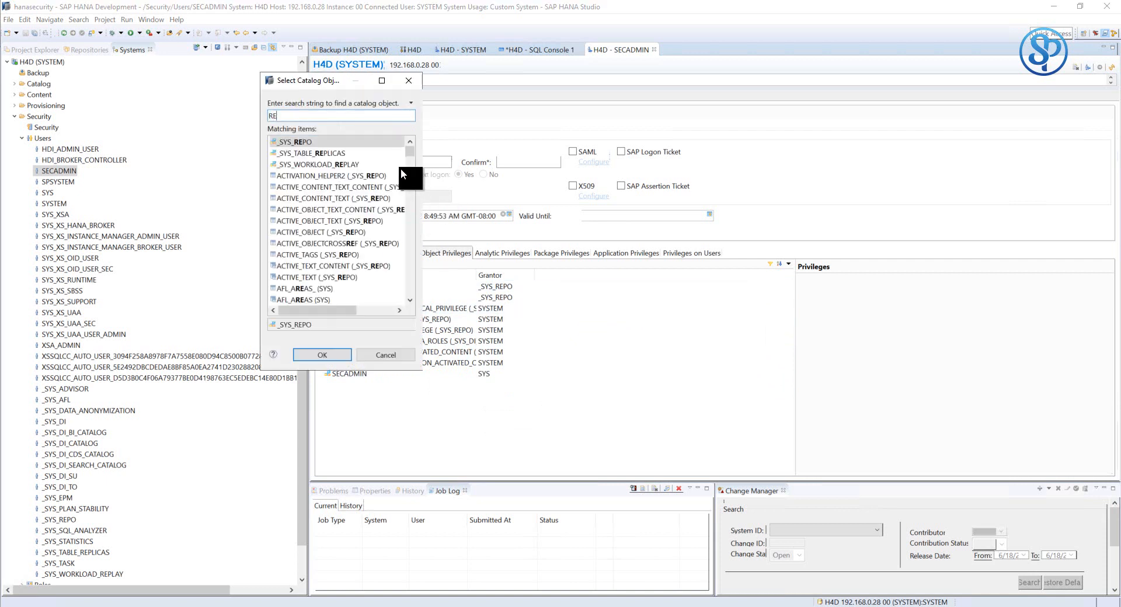
text(VO)
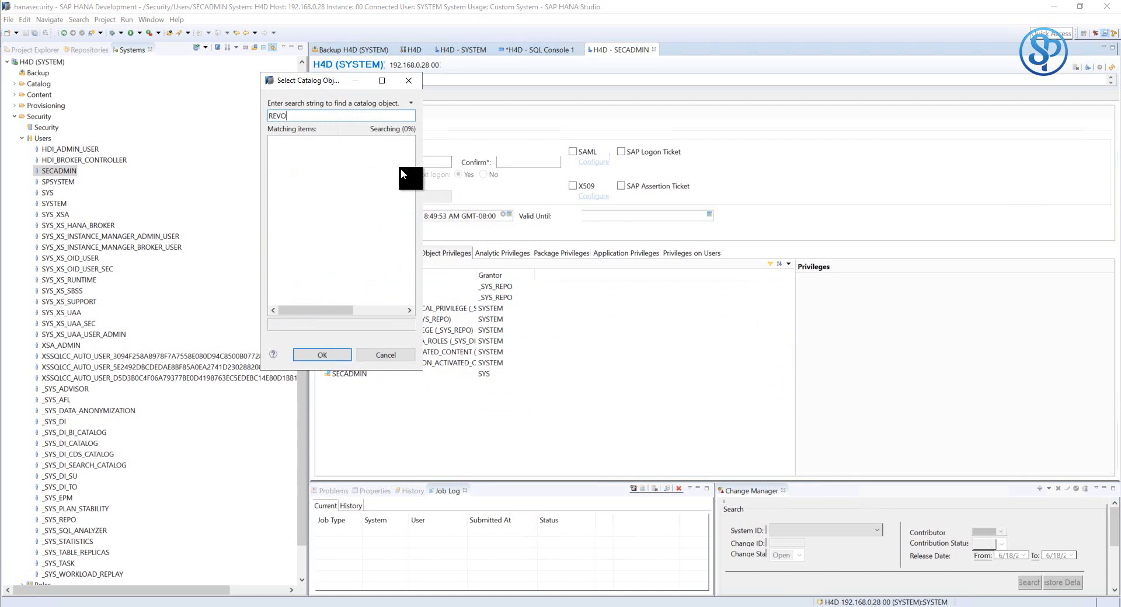
text(KE)
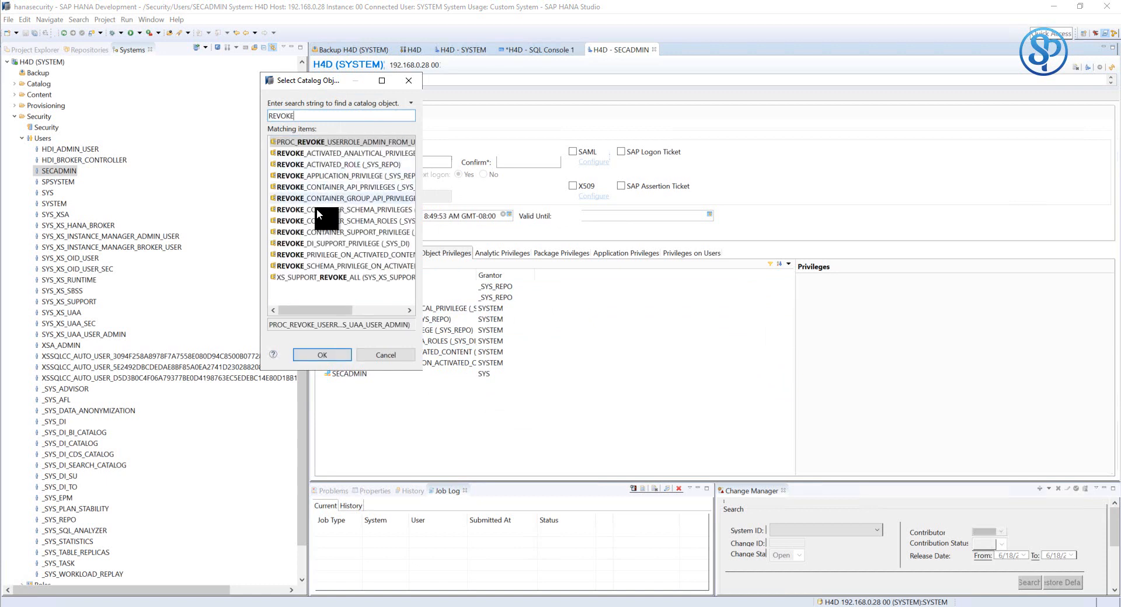
click(324, 164)
click(331, 350)
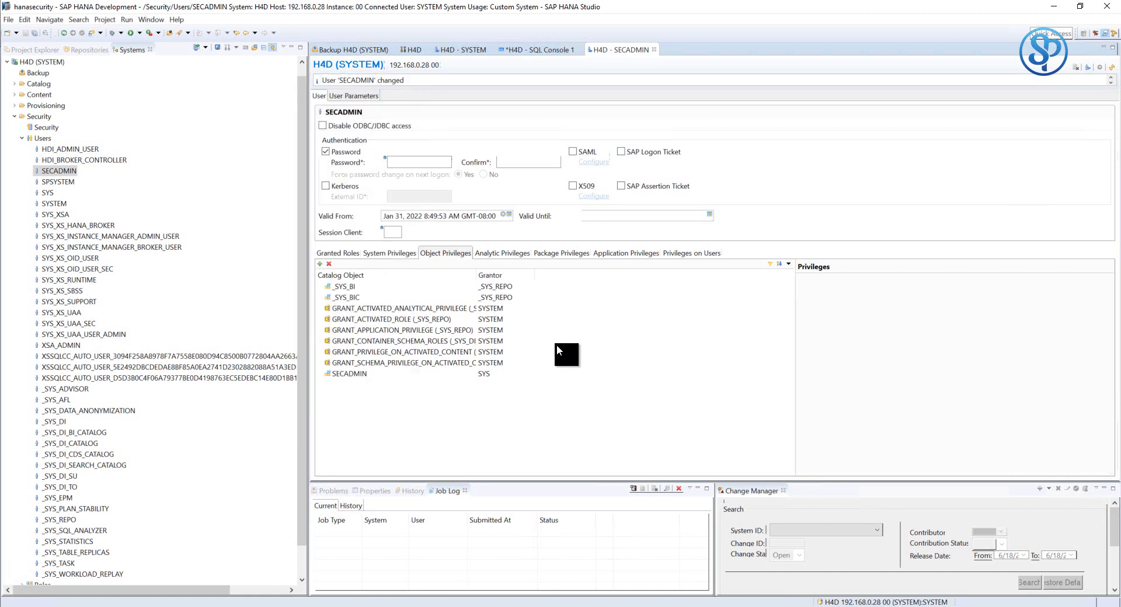
click(821, 342)
click(903, 342)
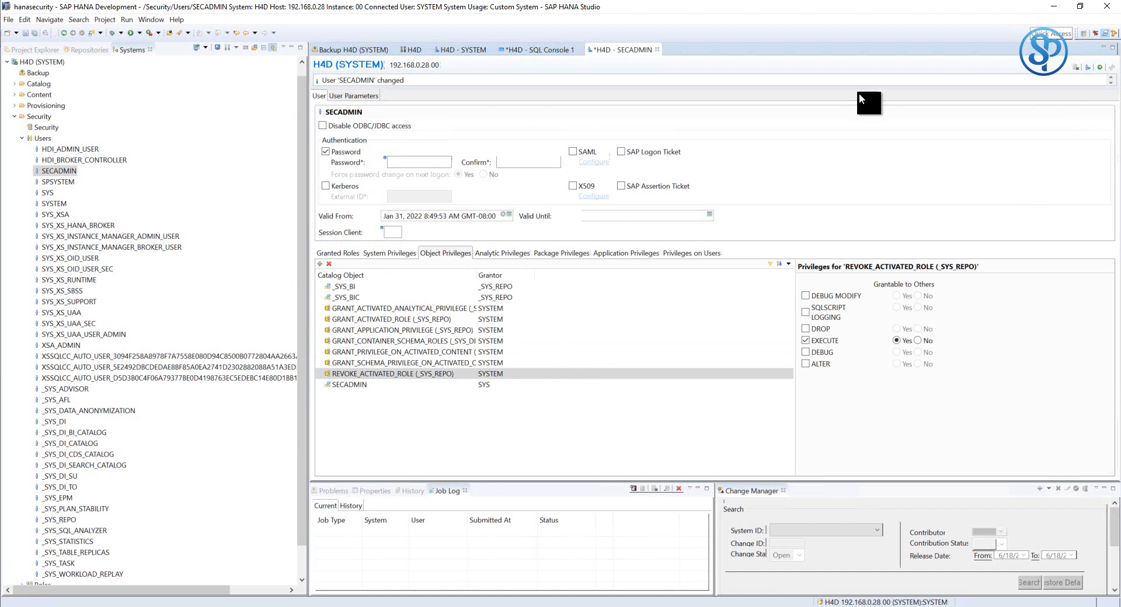
click(1100, 69)
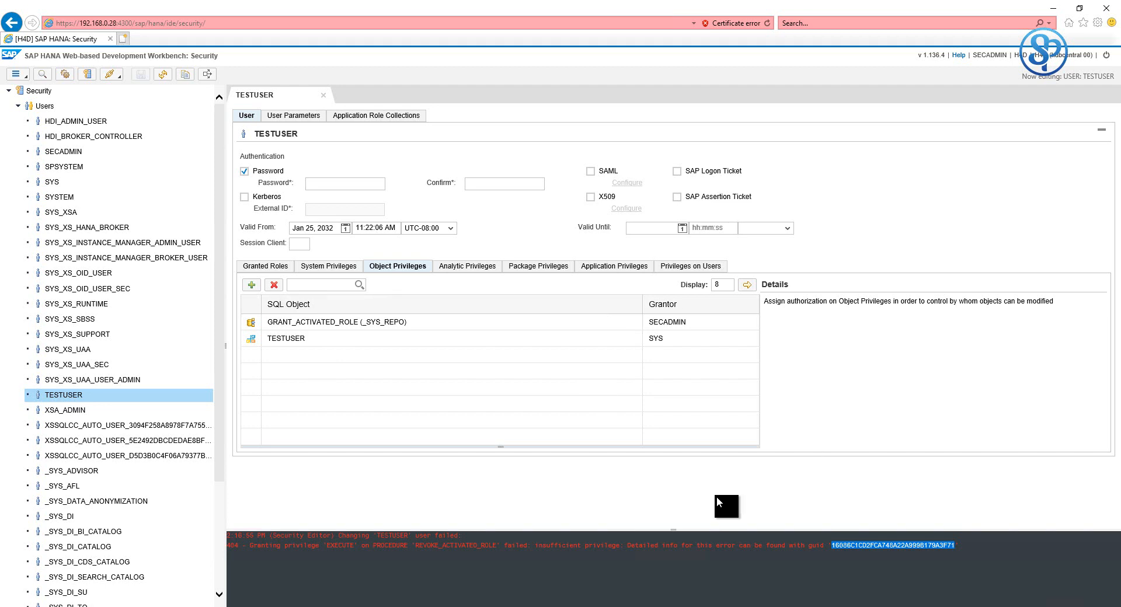
- Clear the console, then add REVOKE_ACTIVATED_ROLE with EXECUTE to TESTUSER and save
right_click(621, 550)
click(639, 553)
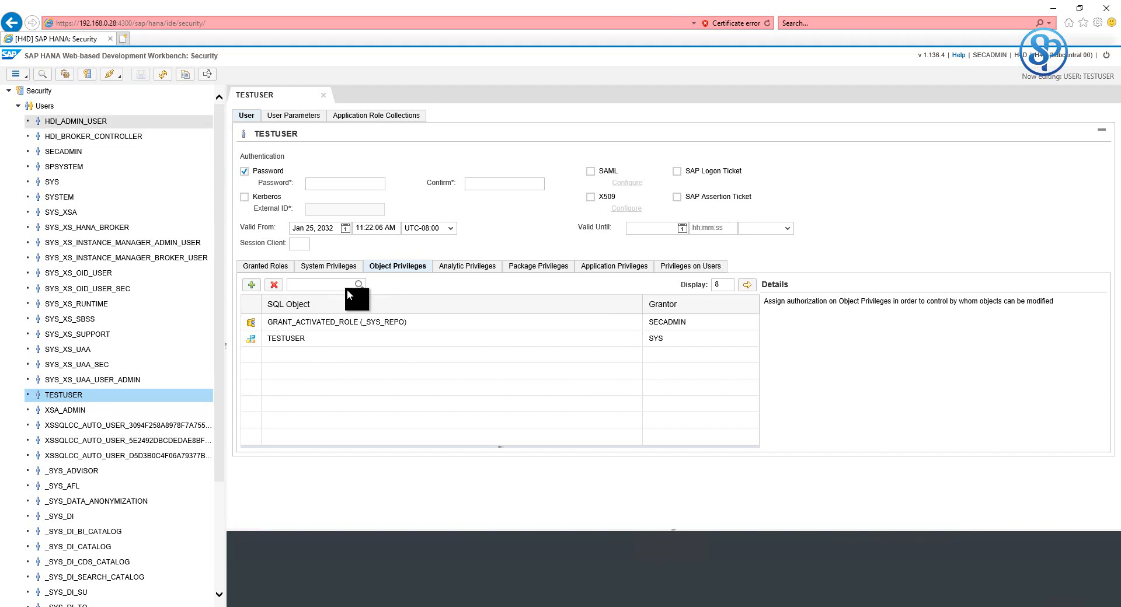
click(252, 287)
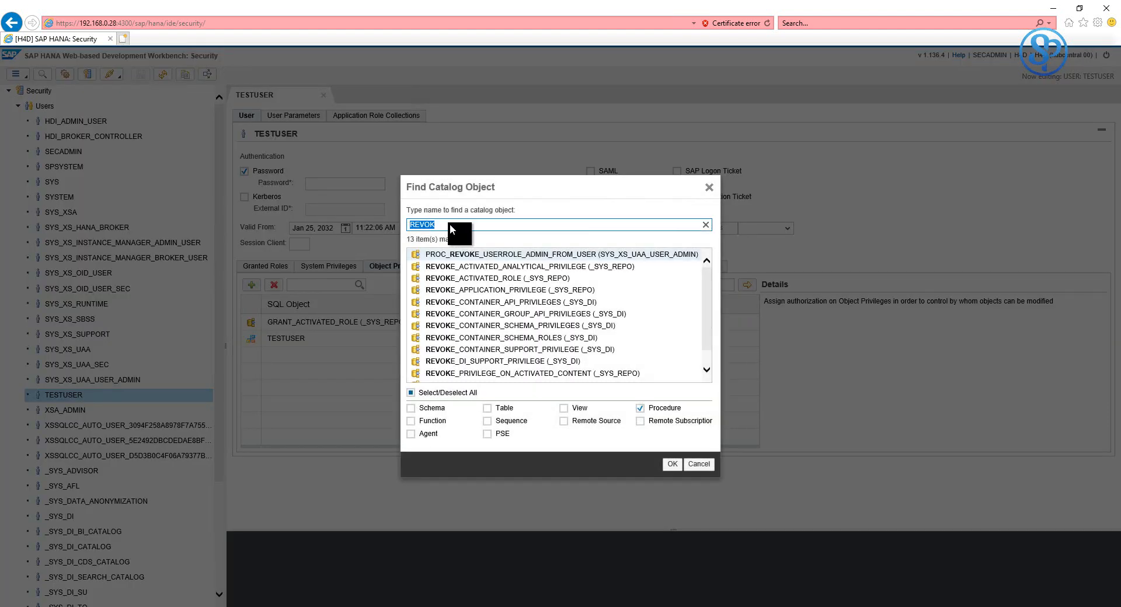
text(REV)
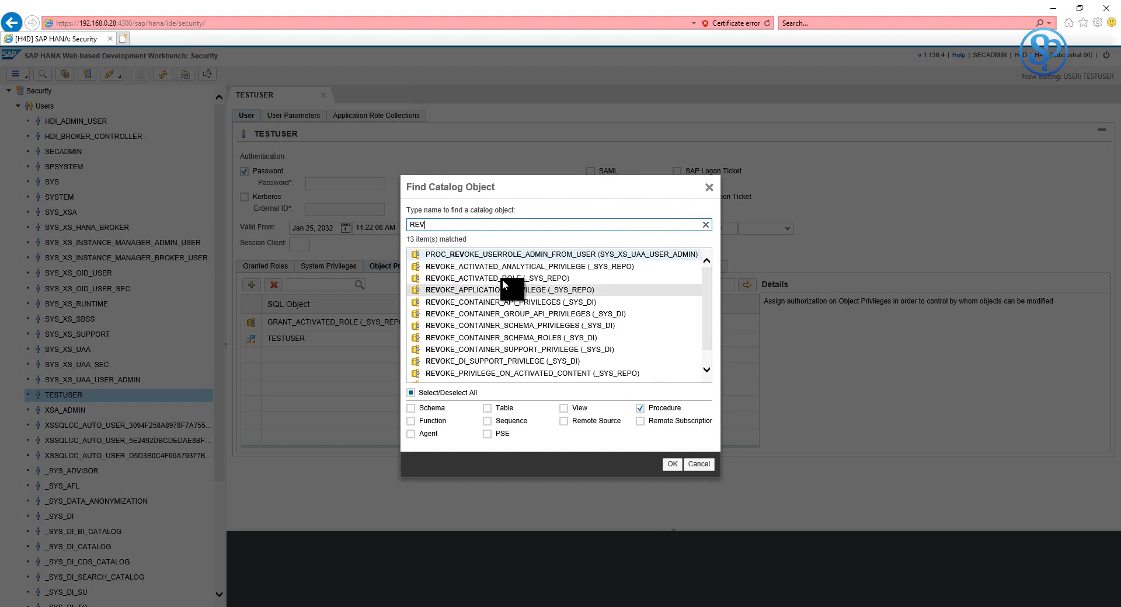
click(502, 279)
click(670, 467)
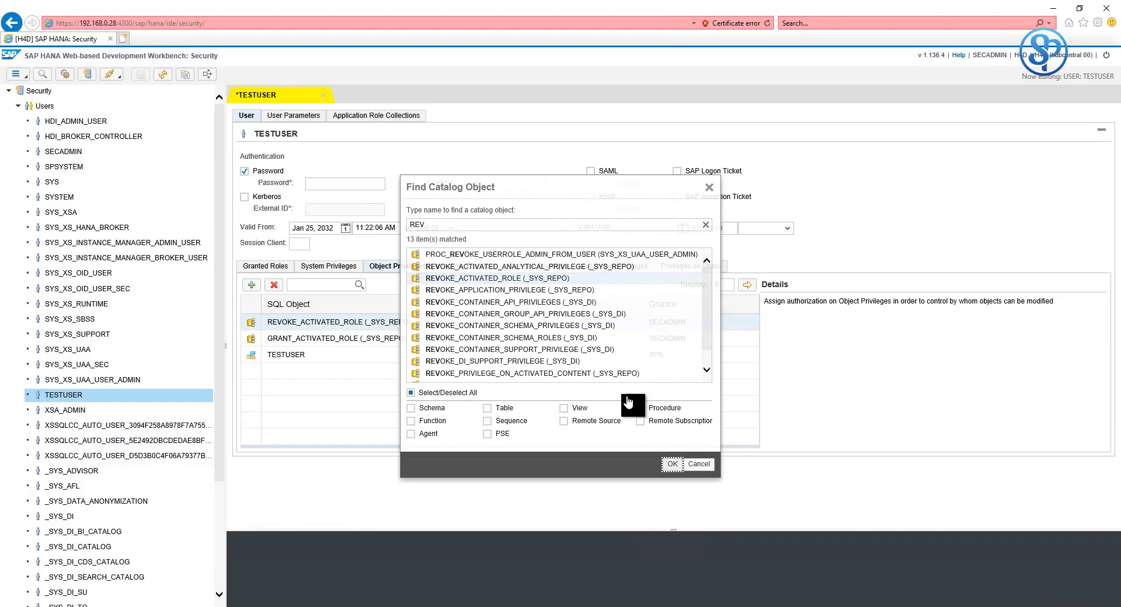
click(796, 356)
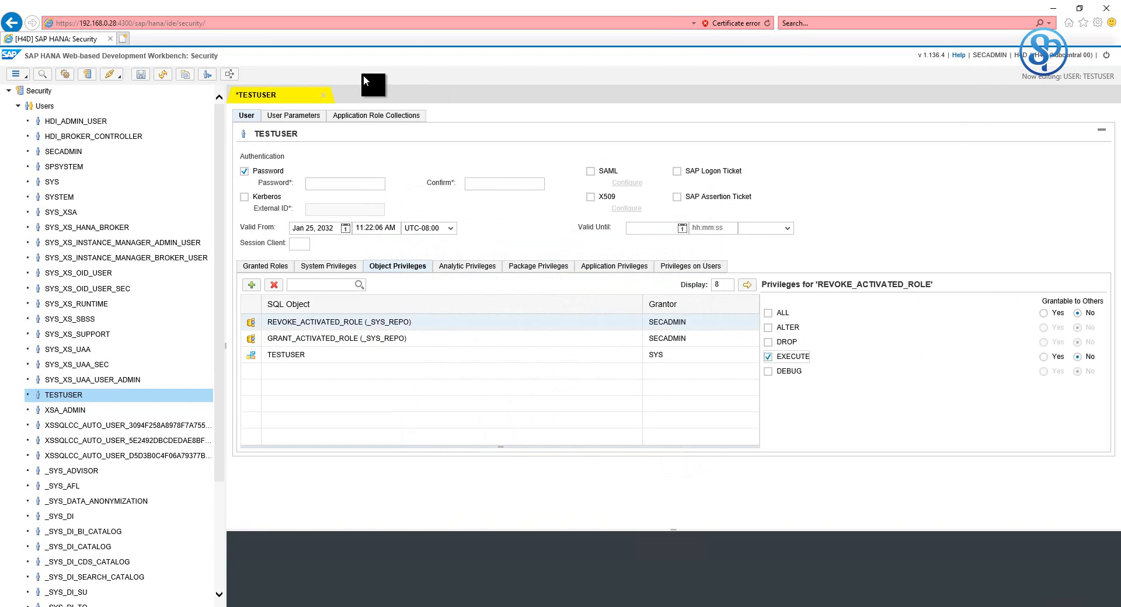
click(141, 74)
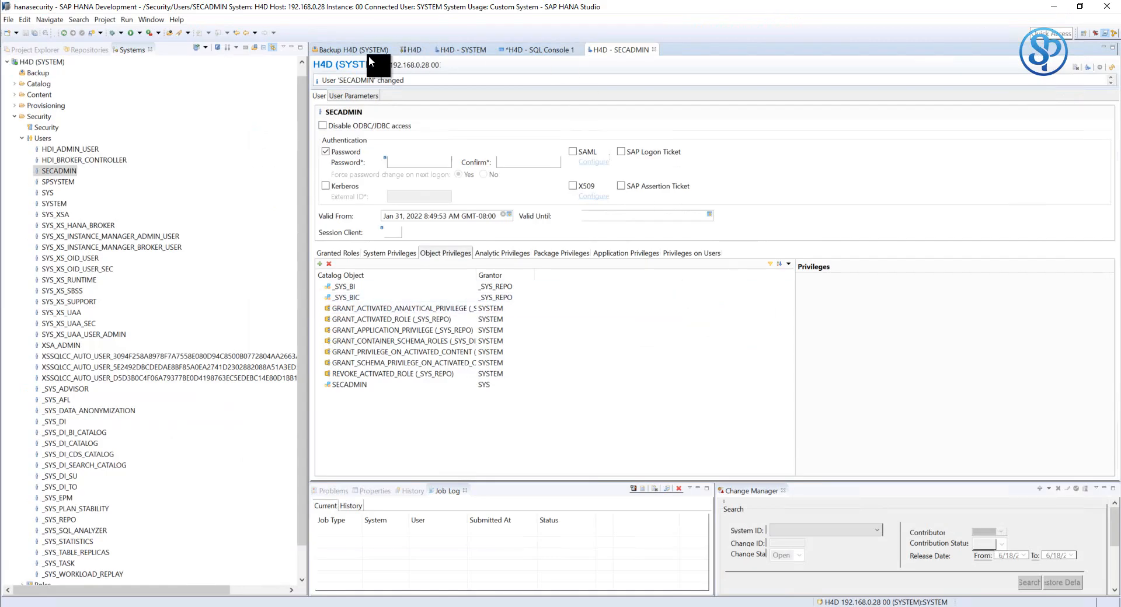
- In SQL Console 1, inspect the error-details row: SECADMIN lacked EXECUTE's grant option on _SYS_REPO.REVOKE_ACTIVATED_ROLE
click(538, 51)
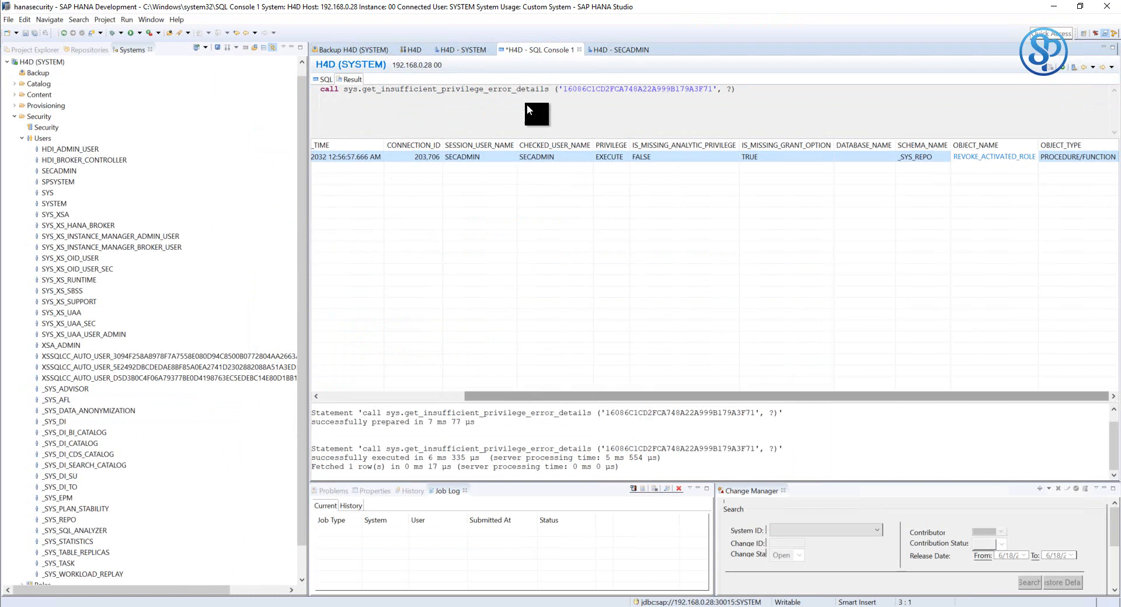
drag(395, 89, 555, 90)
click(348, 90)
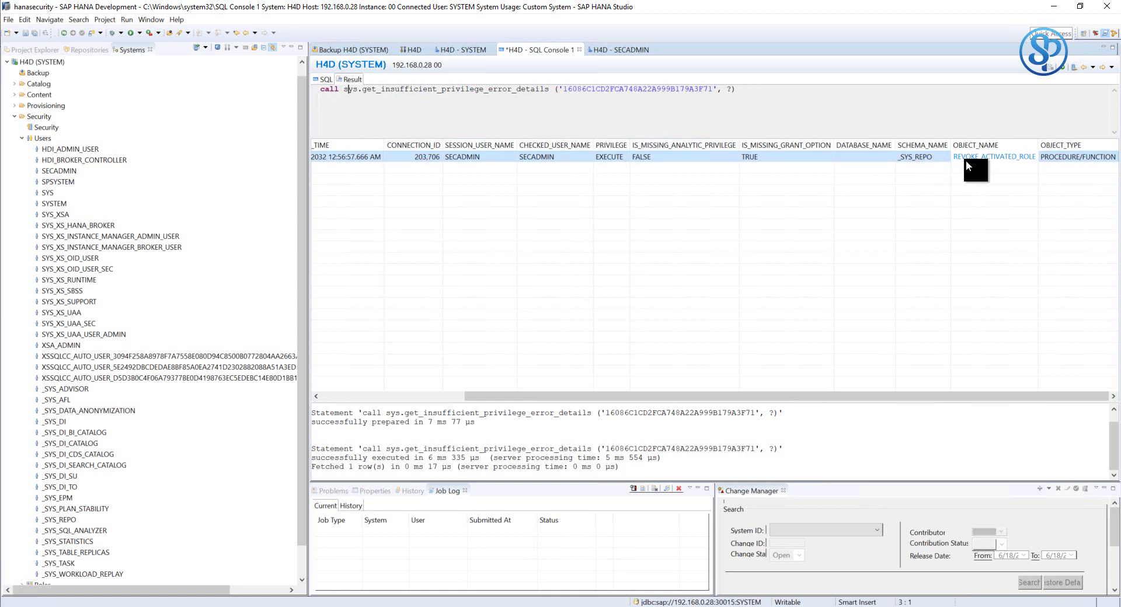
click(920, 159)
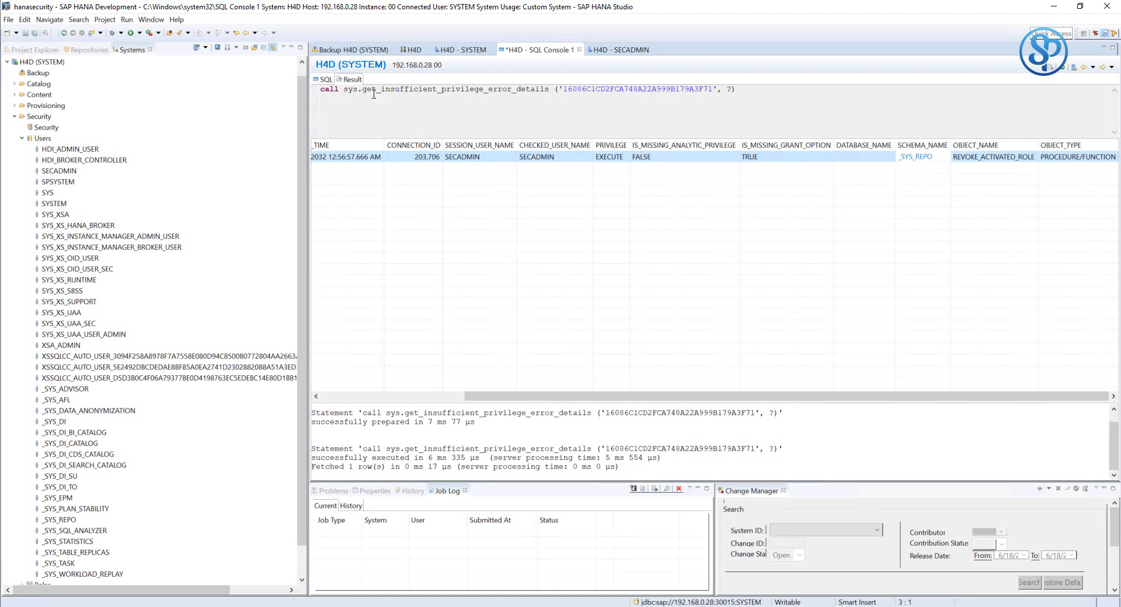
- Review the get_insufficient_privilege_error_details call statement, glancing at its one-row result, ending on the query text
click(326, 80)
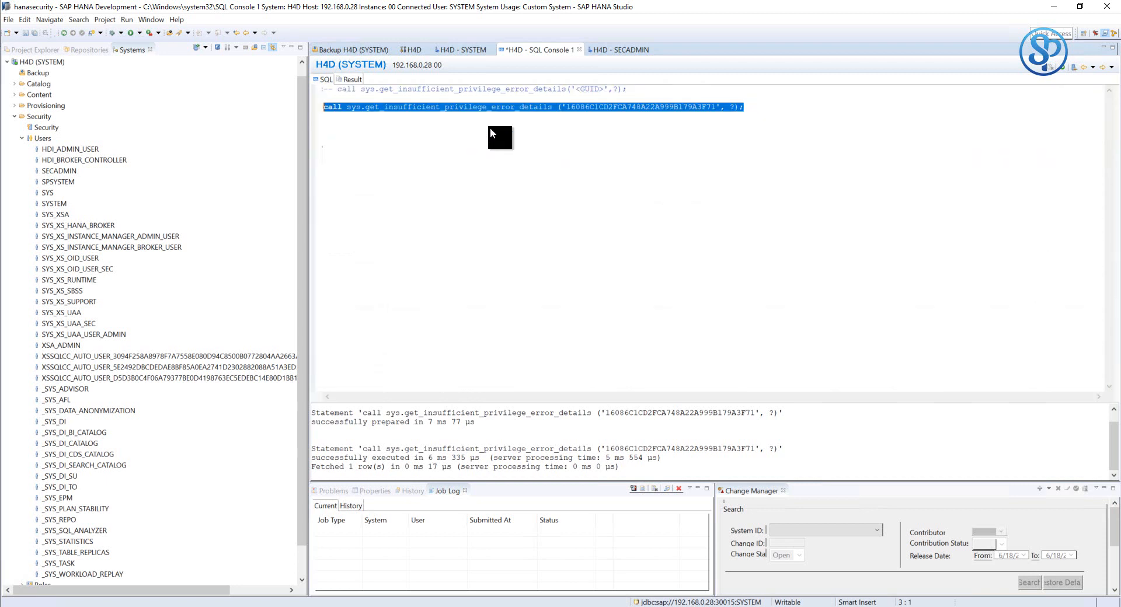
click(618, 118)
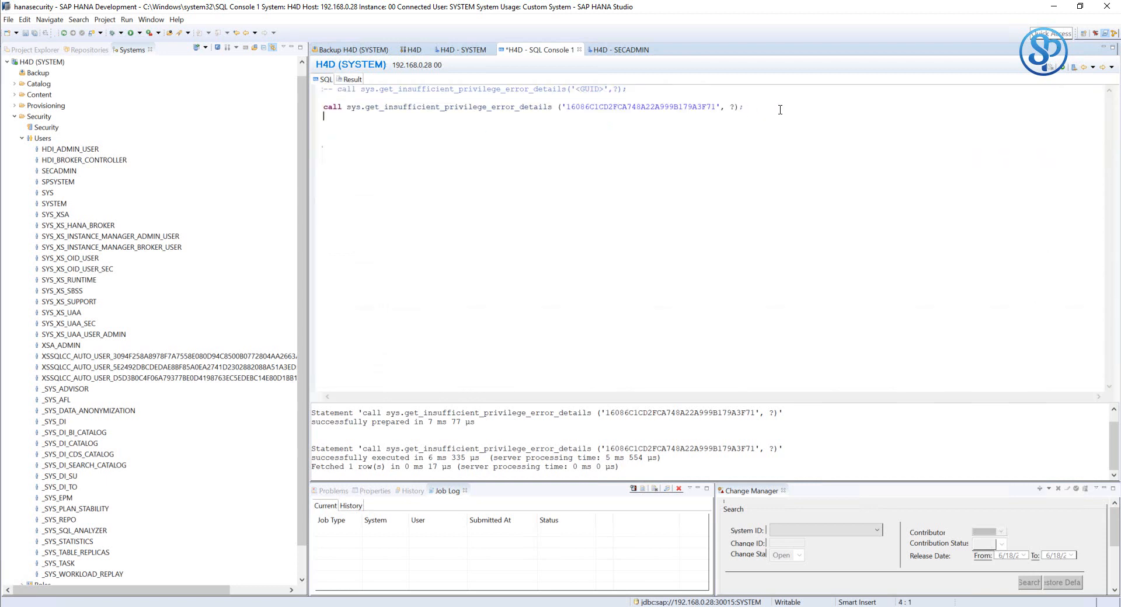
drag(744, 107, 323, 107)
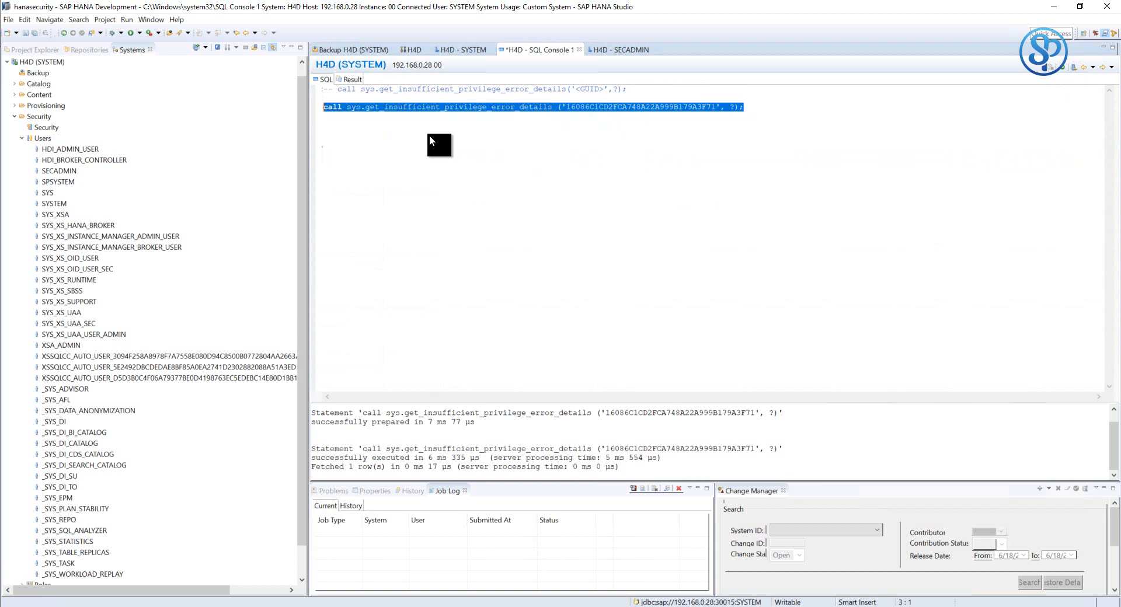
click(411, 121)
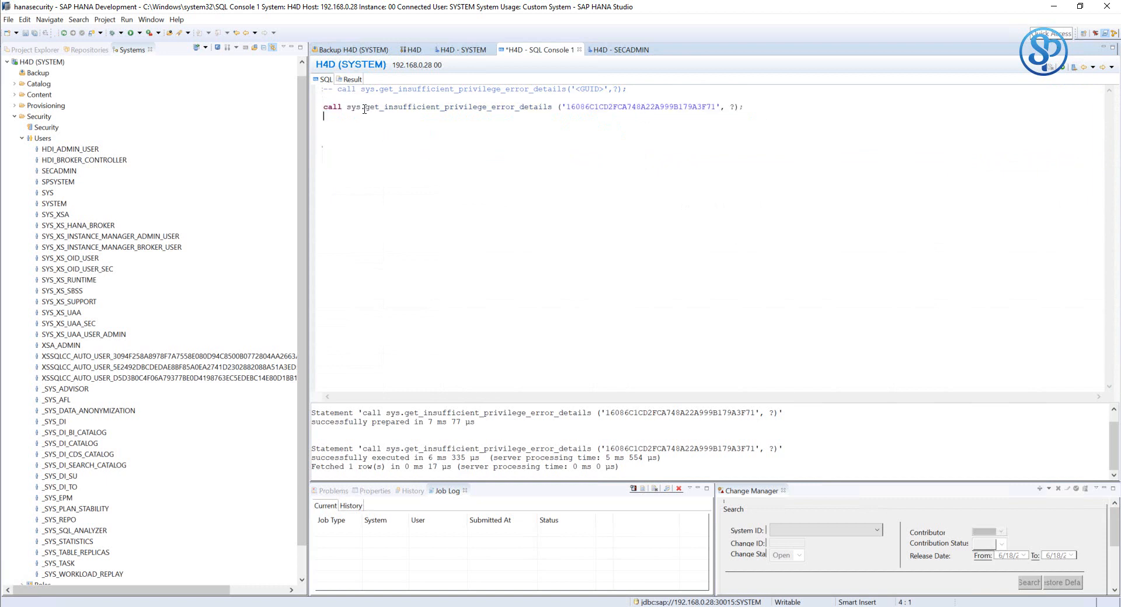
drag(364, 109, 551, 103)
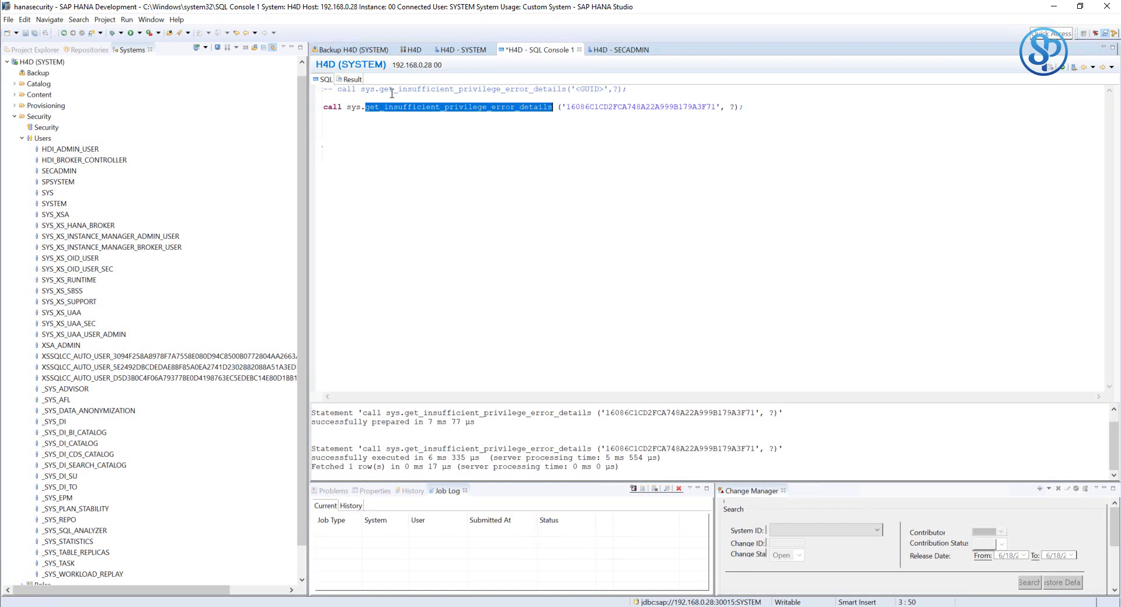
click(353, 80)
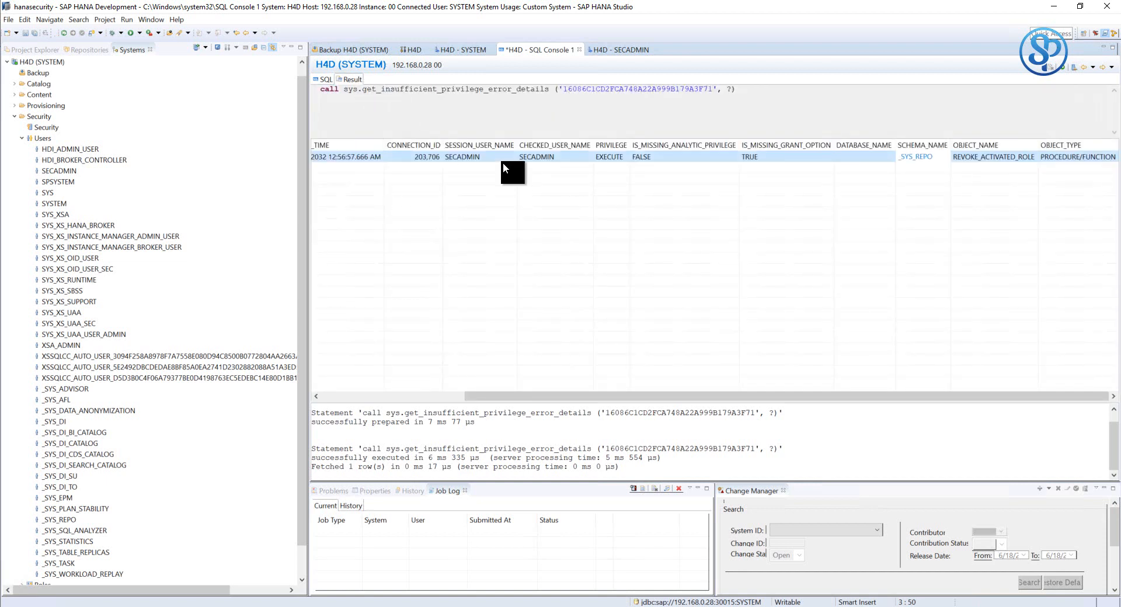
click(326, 80)
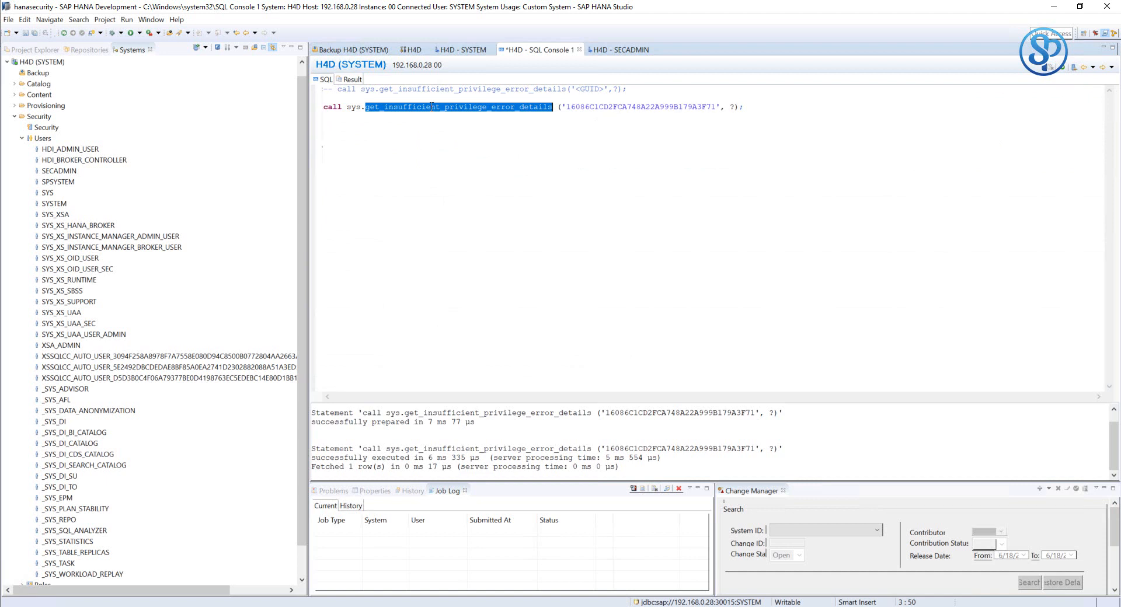
click(402, 99)
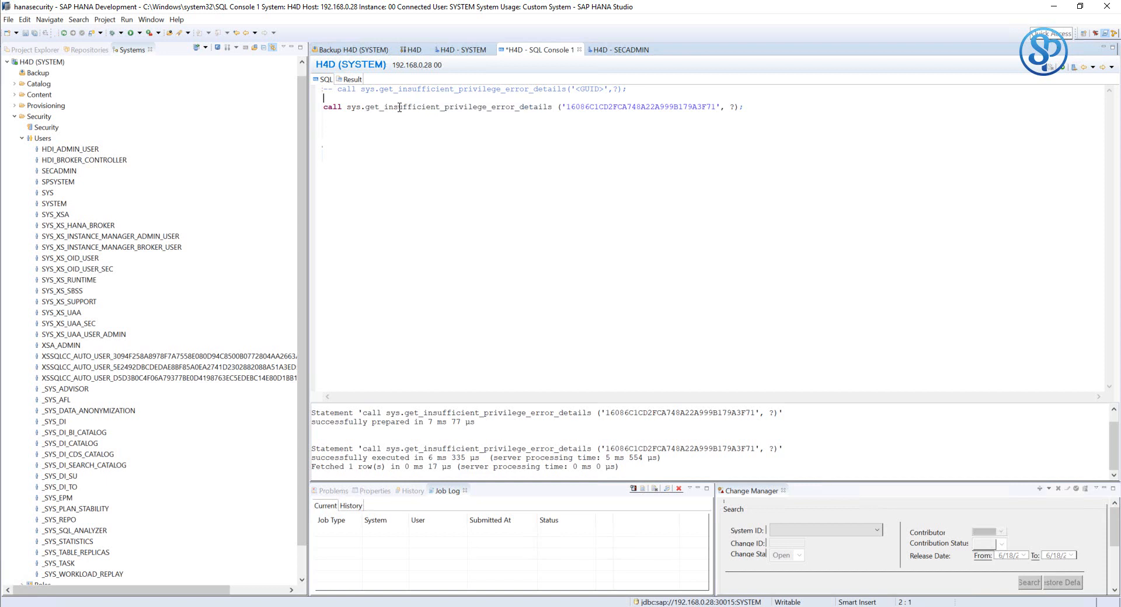
mouse_move(323, 108)
mouse_down()
mouse_move(773, 104)
mouse_move(370, 91)
mouse_move(309, 105)
mouse_up()
key(Down)
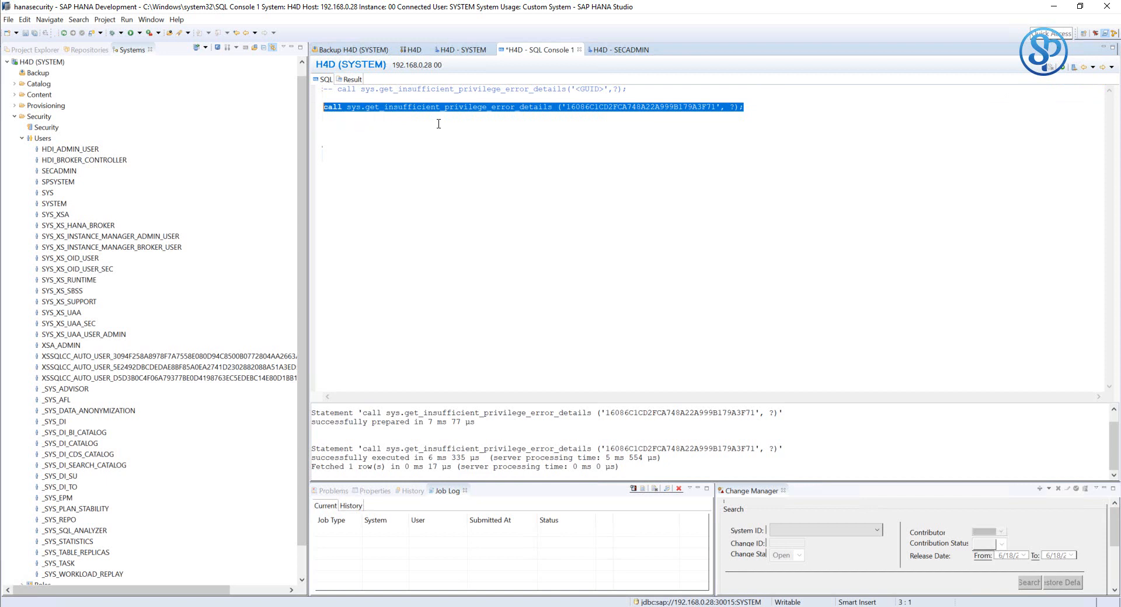
click(728, 117)
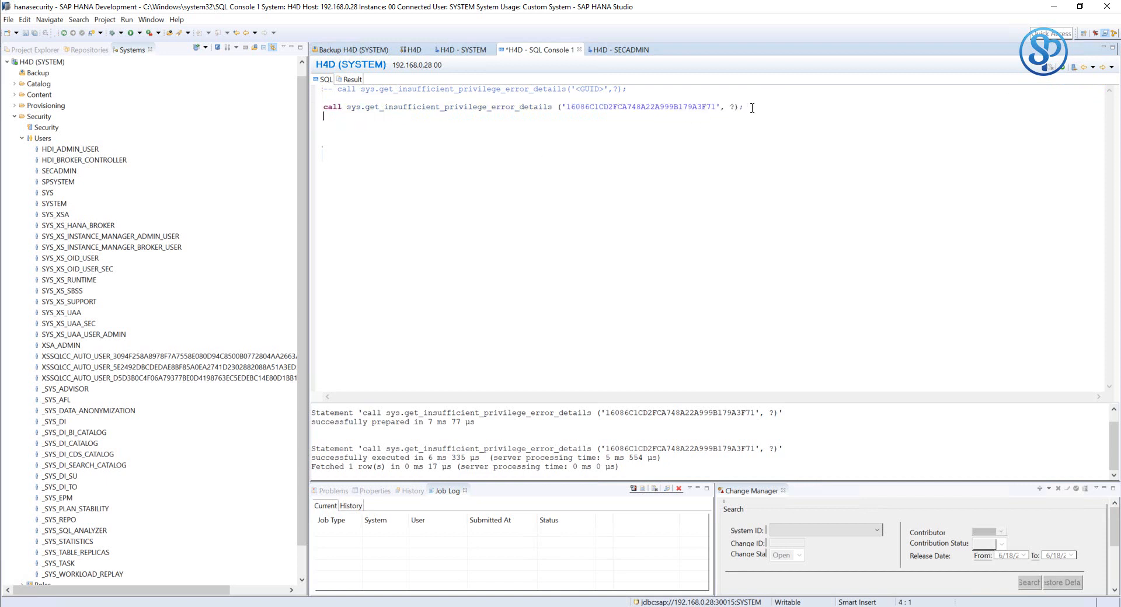